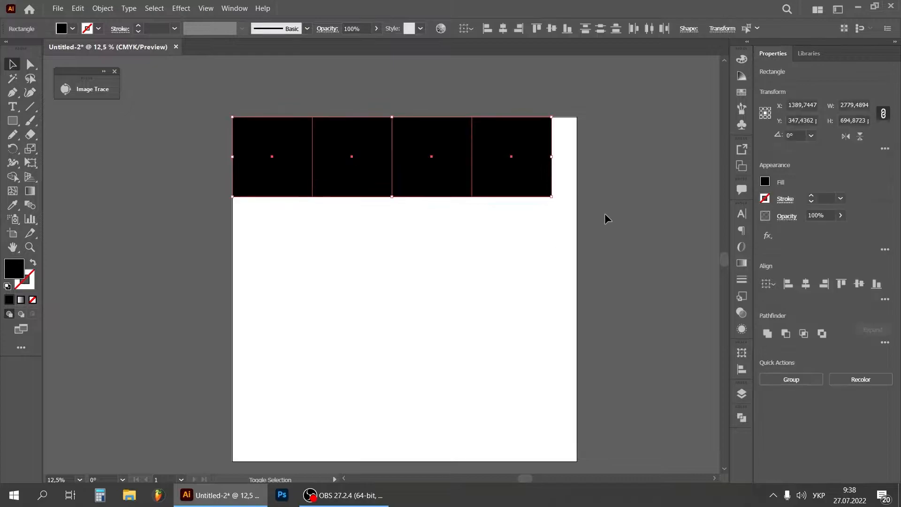
Scale the row of four black squares to 3000 by 750 px and delete all but the first square
left_click_drag(548, 196, 577, 220)
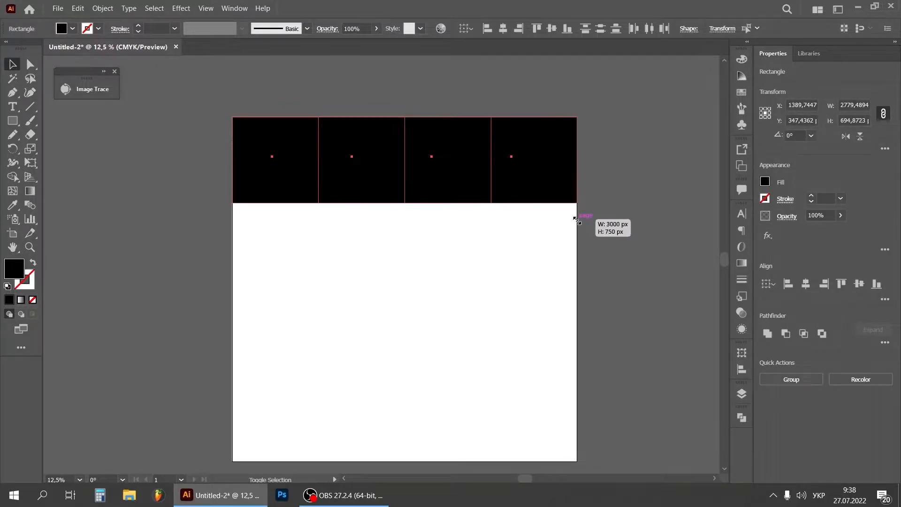
left_click(500, 252)
left_click(742, 394)
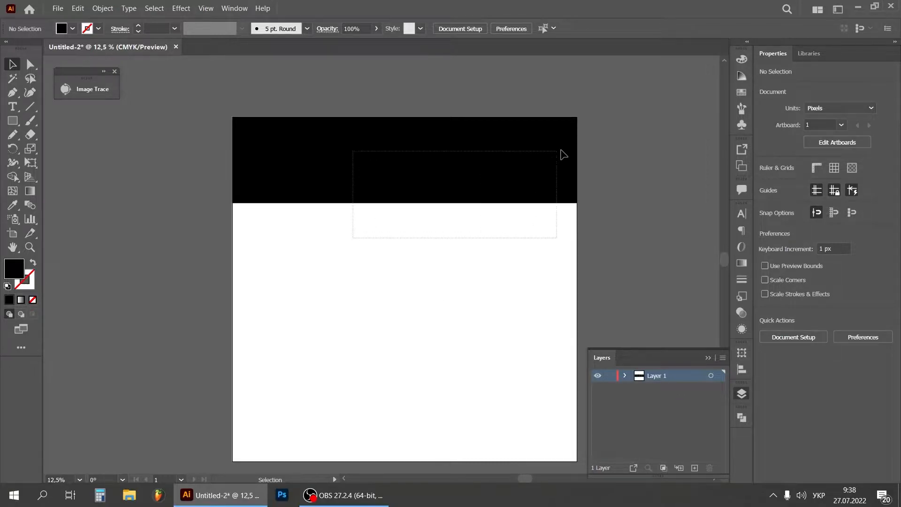
left_click_drag(562, 154, 567, 151)
key("Delete")
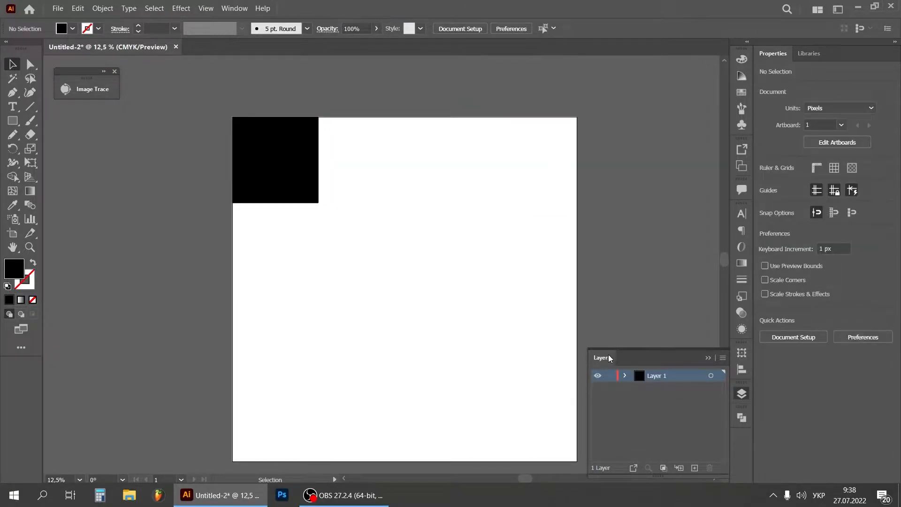
Lock Layer 1 and add a new layer above it
left_click(695, 468)
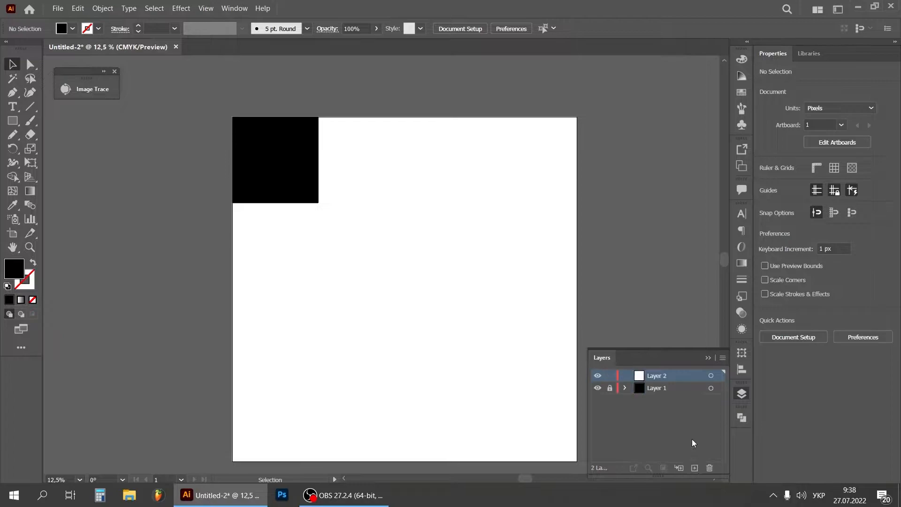
left_click(708, 357)
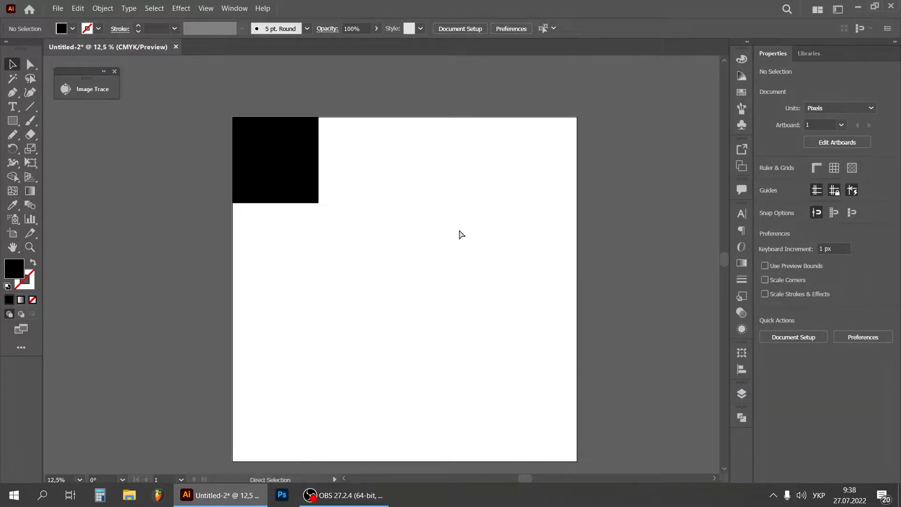
Start a Pen path from the black square's top edge to its left edge, curving inward to a corner at about X 319, Y 295 px
key("ctrl+plus")
key("ctrl+plus")
key("ctrl+plus")
left_click_drag(515, 479, 512, 477)
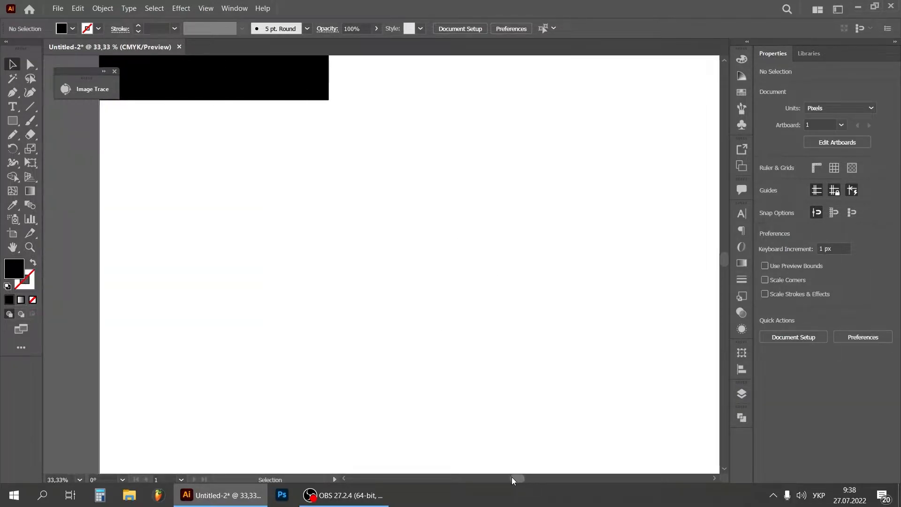
left_click_drag(722, 256, 713, 236)
left_click_drag(508, 479, 502, 478)
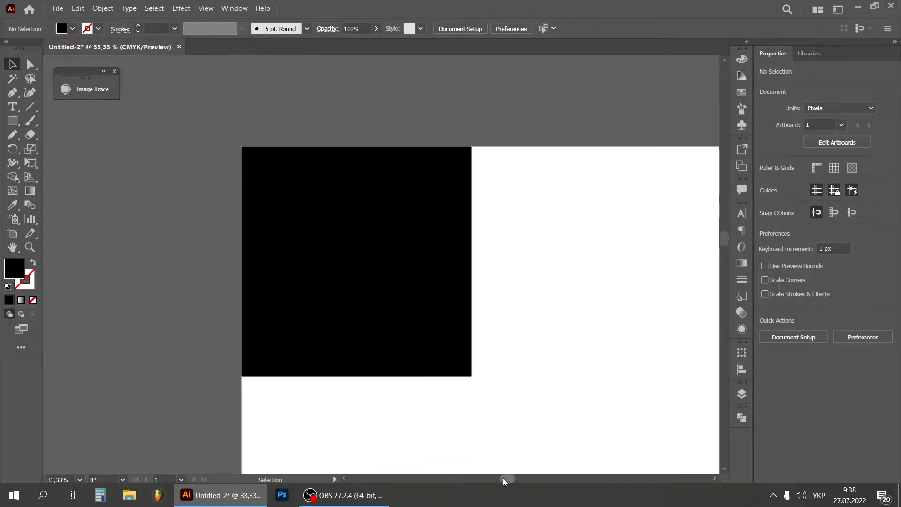
key("ctrl+plus")
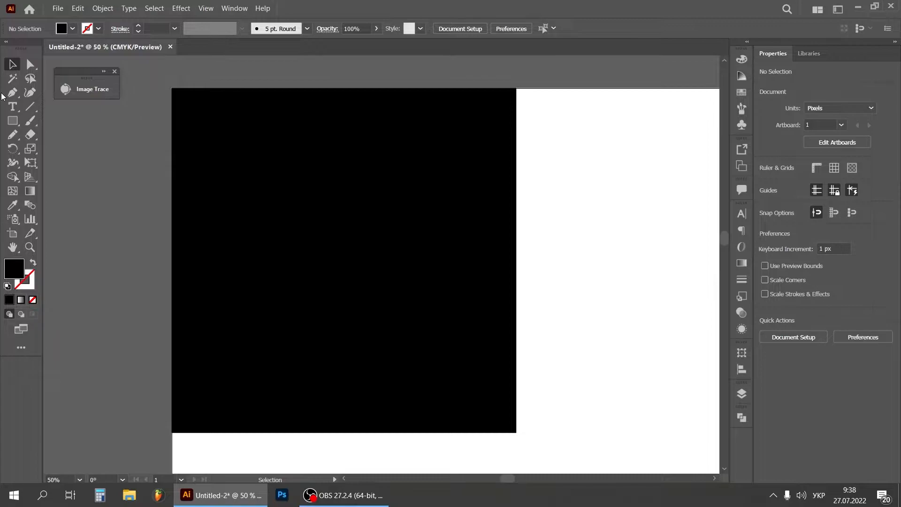
left_click(11, 94)
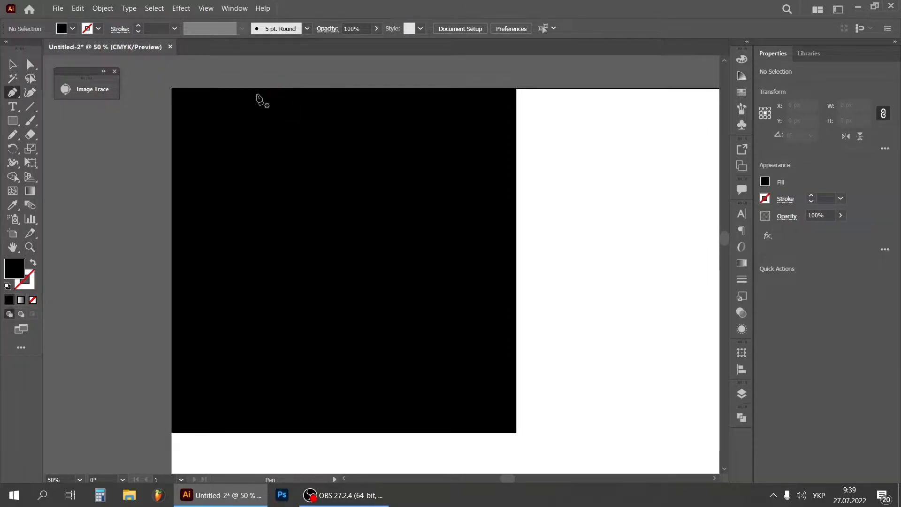
left_click(240, 88)
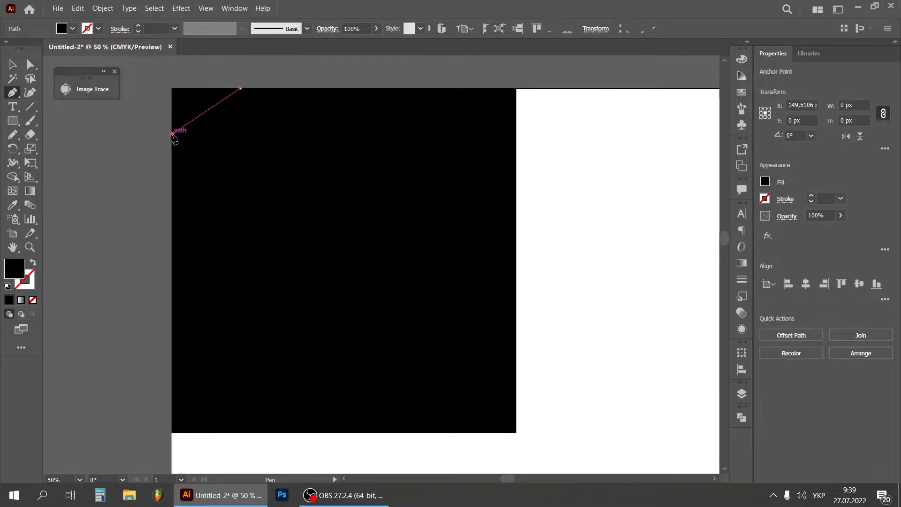
left_click(171, 134)
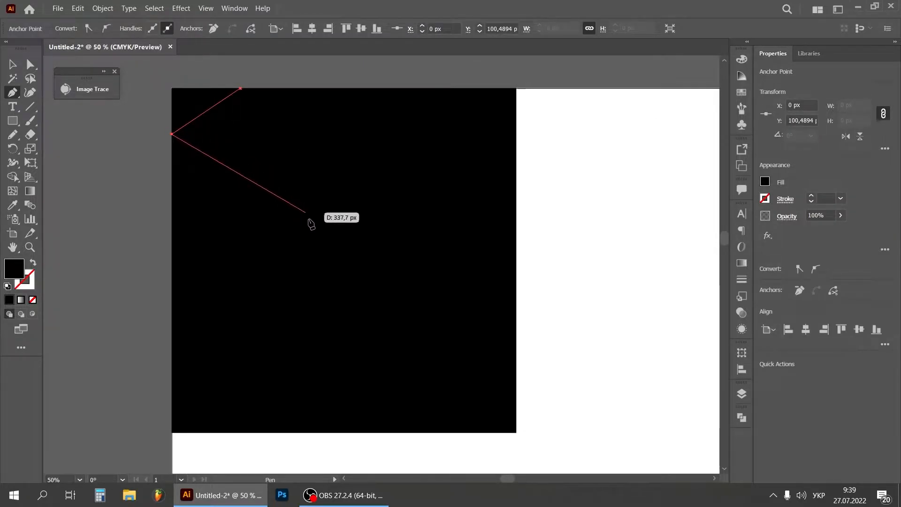
left_click_drag(318, 223, 414, 240)
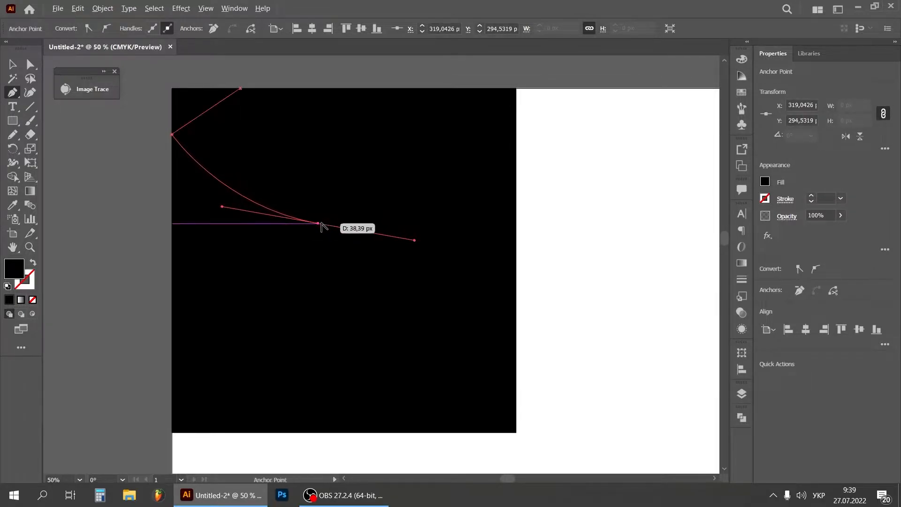
left_click(320, 224)
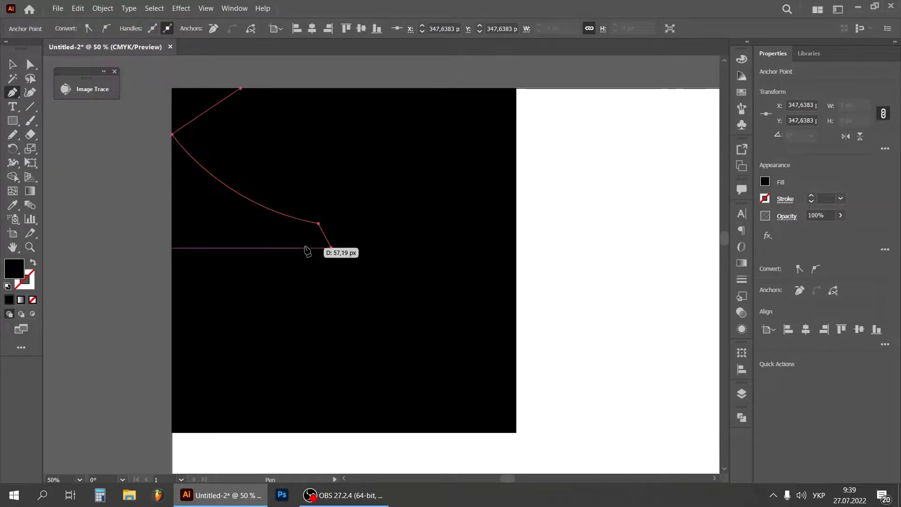
Continue the path with two straight-sided, blunt-tipped spikes between the square's left edge and its centre
left_click_drag(331, 248, 335, 261)
left_click(315, 263)
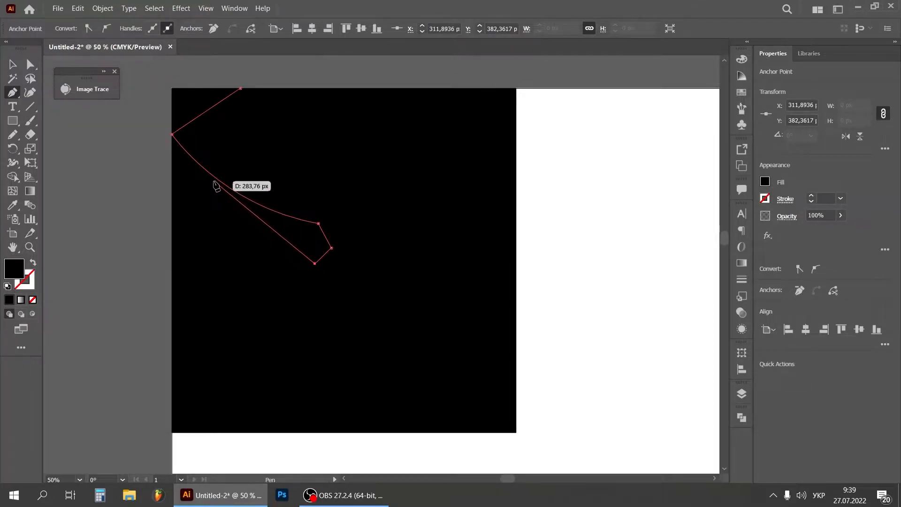
left_click(171, 218)
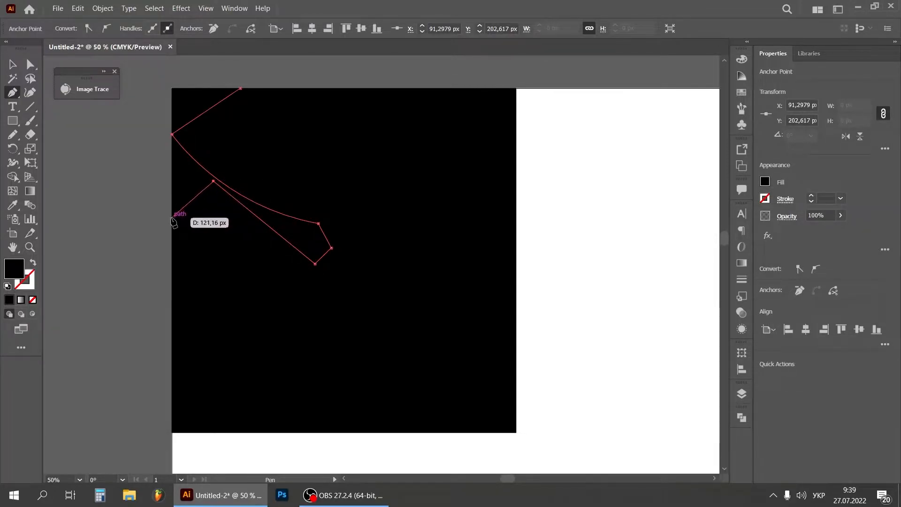
left_click(293, 264)
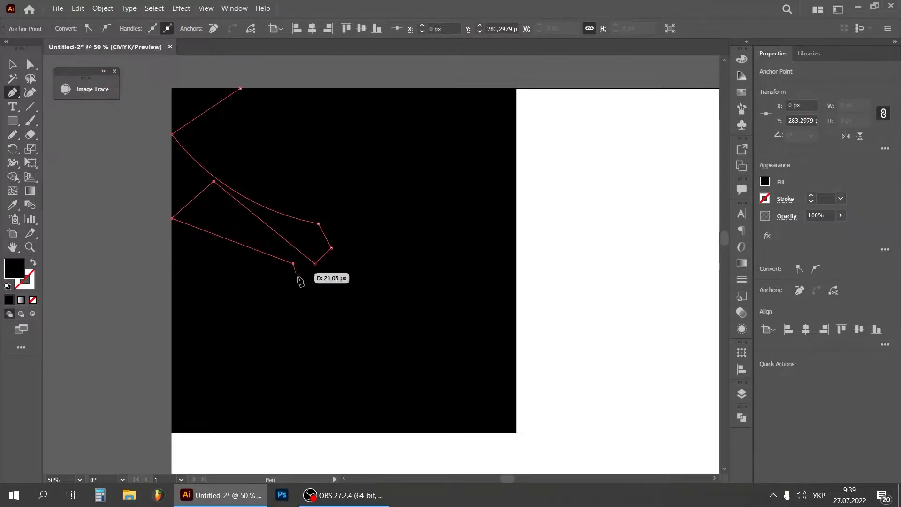
left_click(302, 281)
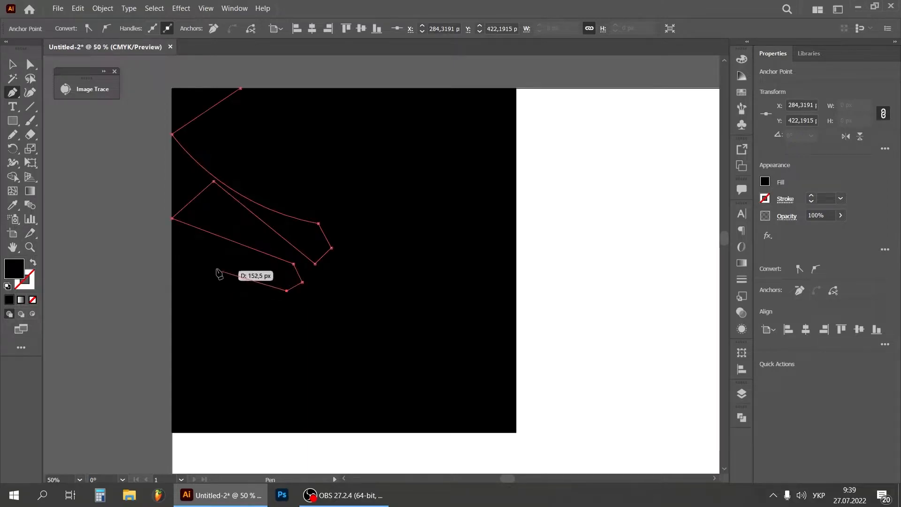
left_click(219, 241)
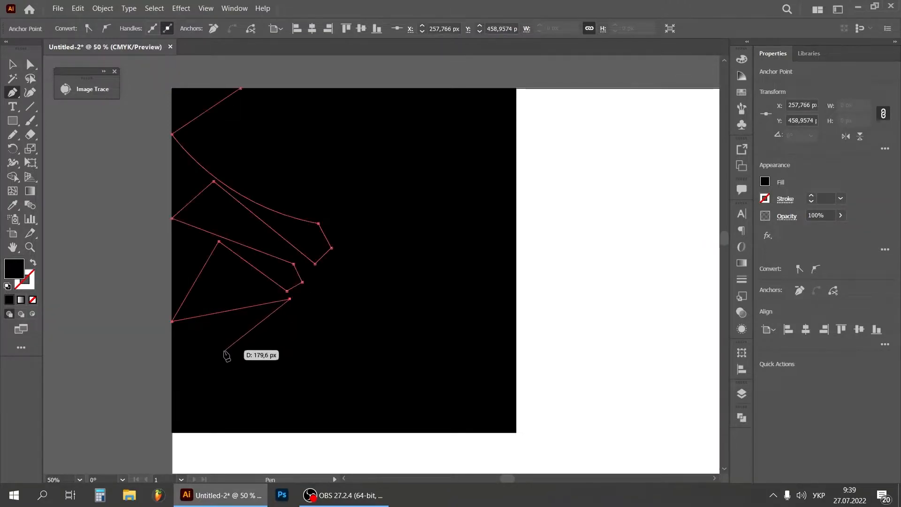
Extend the path around the square's lower-left corner via the left and bottom edges, returning inward to about X 270, Y 470 px
left_click(172, 383)
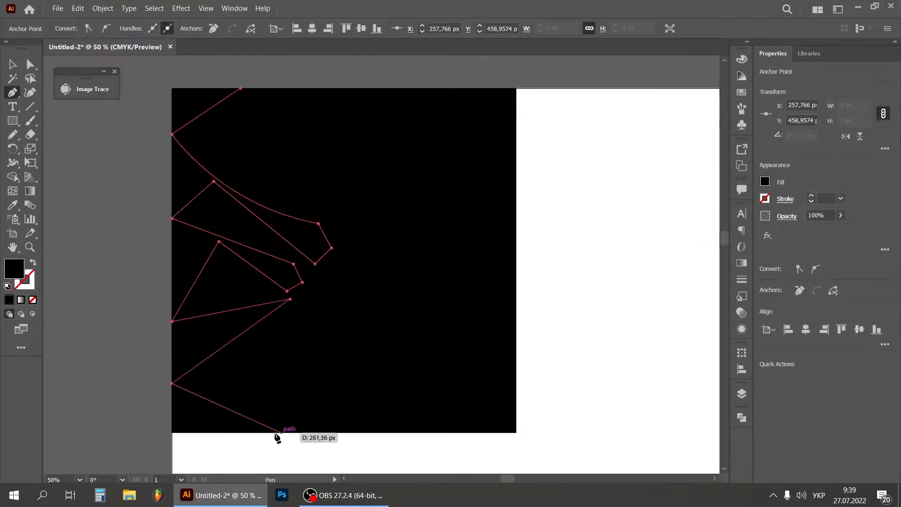
left_click(251, 432)
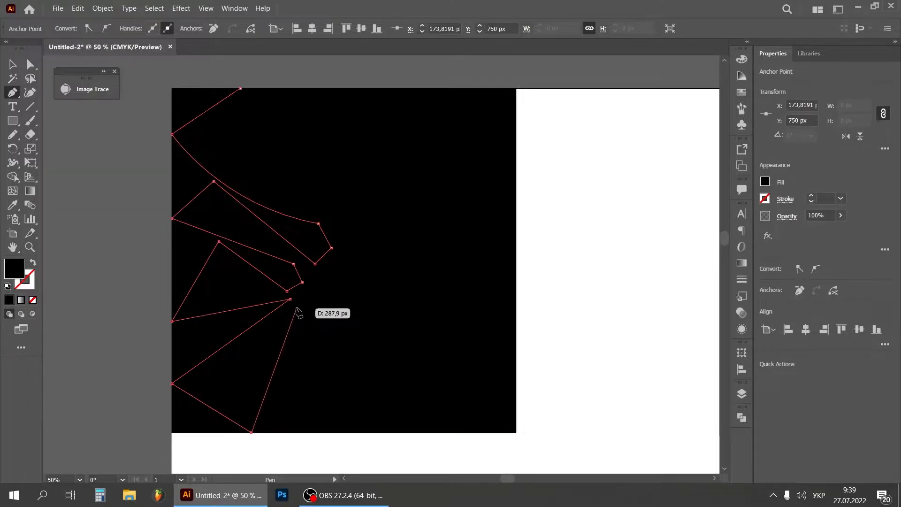
left_click(295, 304)
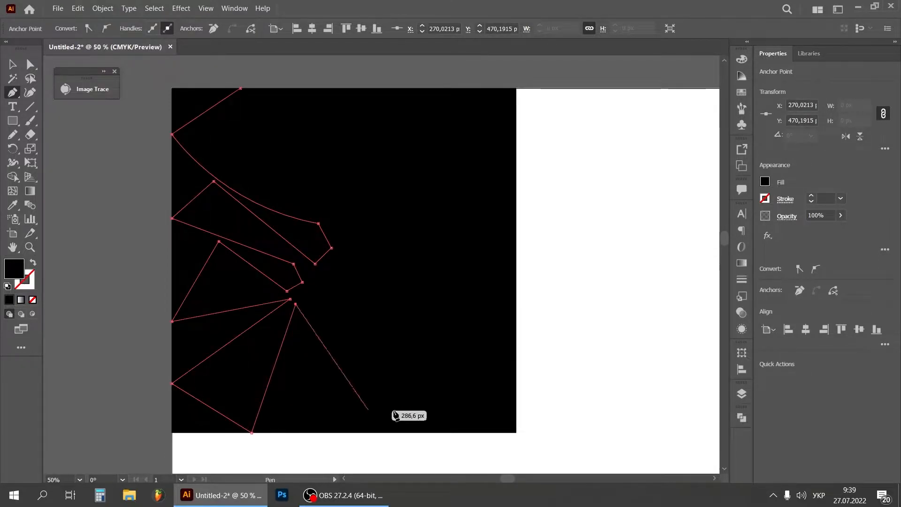
Draw a curved, blunt-ended lobe towards the square's lower right, returning to a corner at about X 295, Y 459 px
left_click_drag(400, 394, 509, 394)
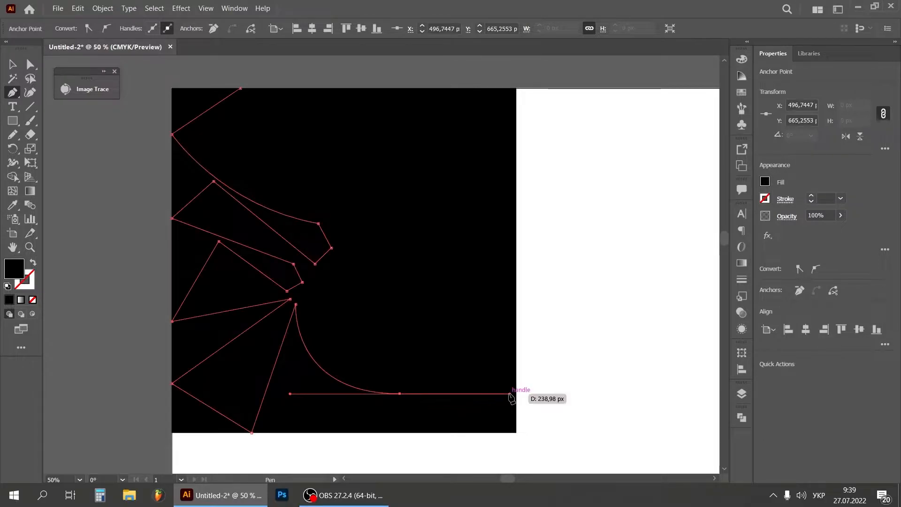
left_click(424, 364)
left_click(401, 341)
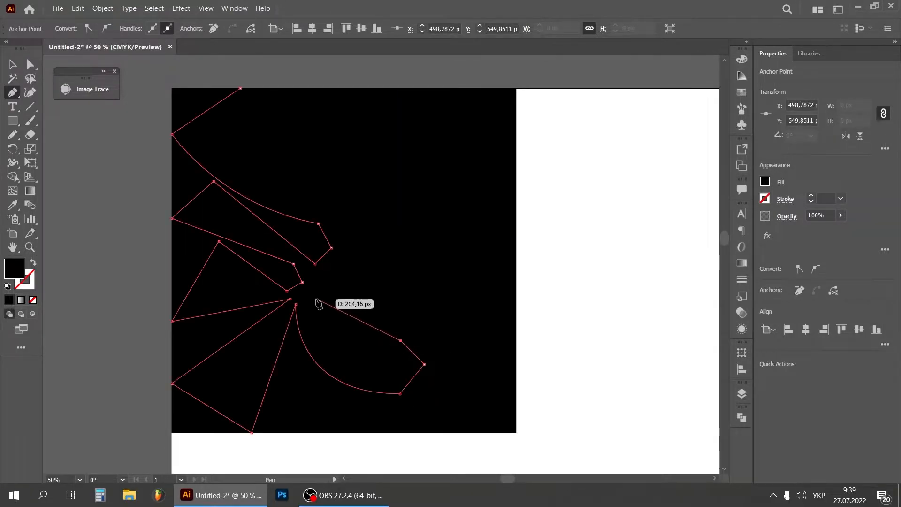
left_click_drag(307, 298, 283, 238)
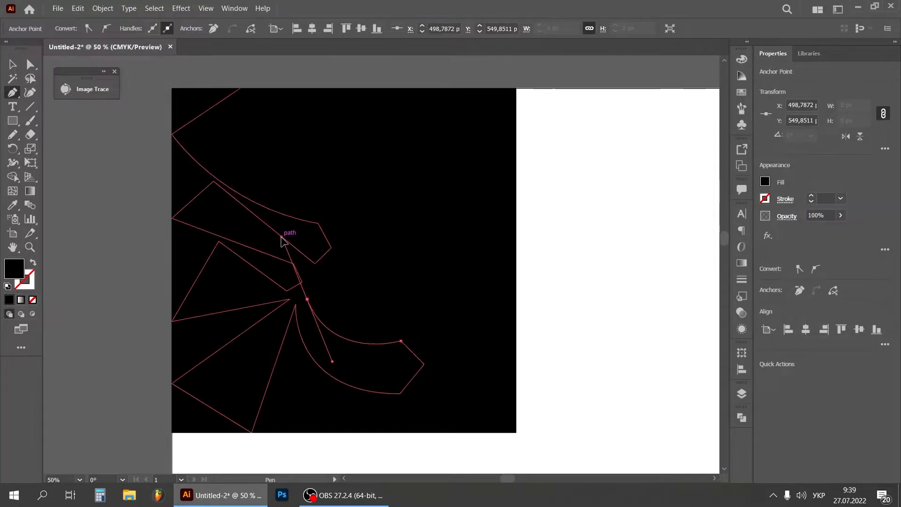
left_click(307, 299)
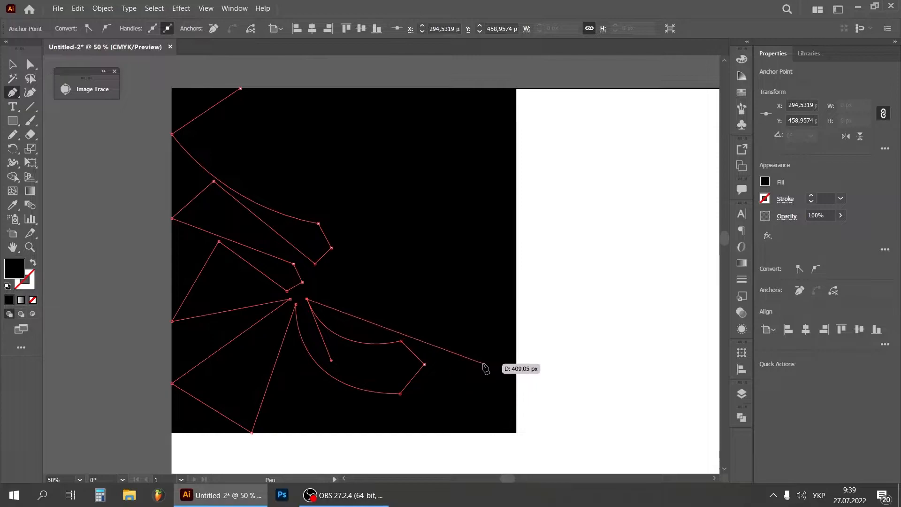
Add a straight wedge reaching the right edge at about Y 458 px, turn near the centre, and head outward again to the lower right
left_click(484, 364)
left_click(516, 298)
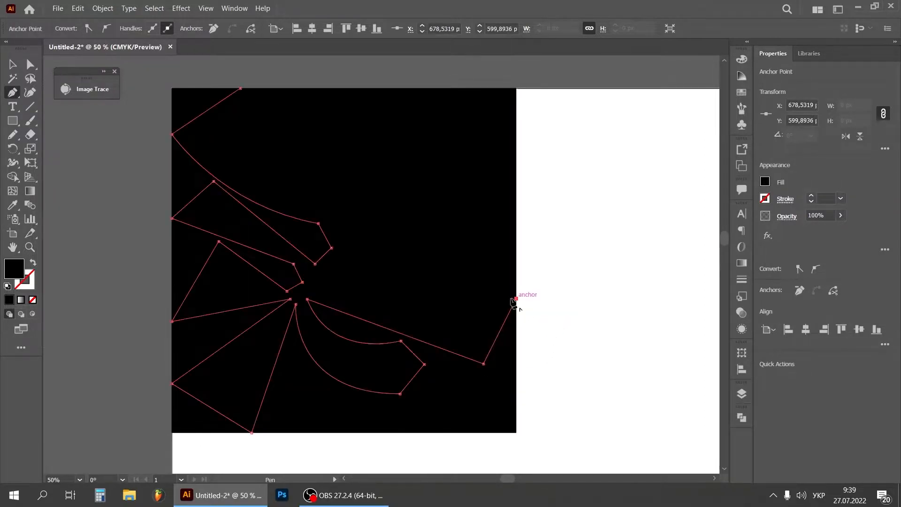
left_click(341, 284)
left_click(329, 269)
left_click(353, 264)
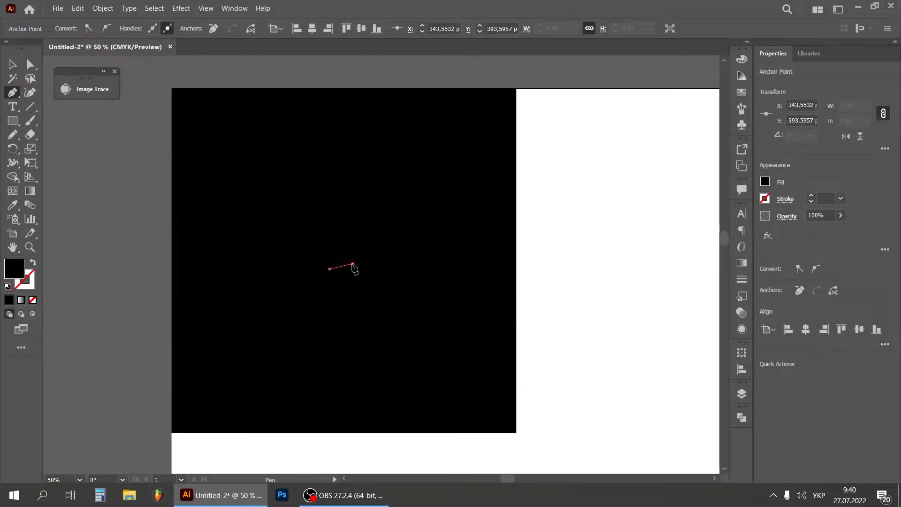
left_click(460, 288)
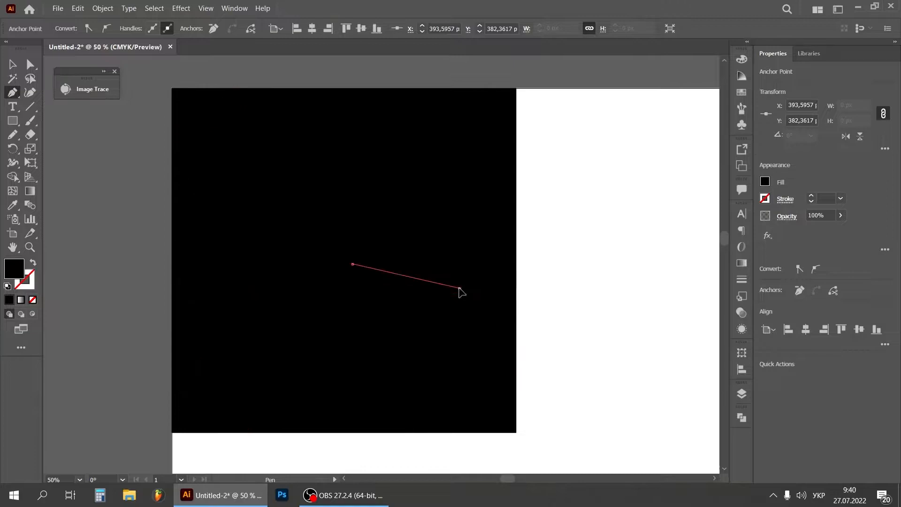
Continue the path to the right edge at about Y 335 px, up to a corner, and back inward to about X 401, Y 330 px
left_click(516, 202)
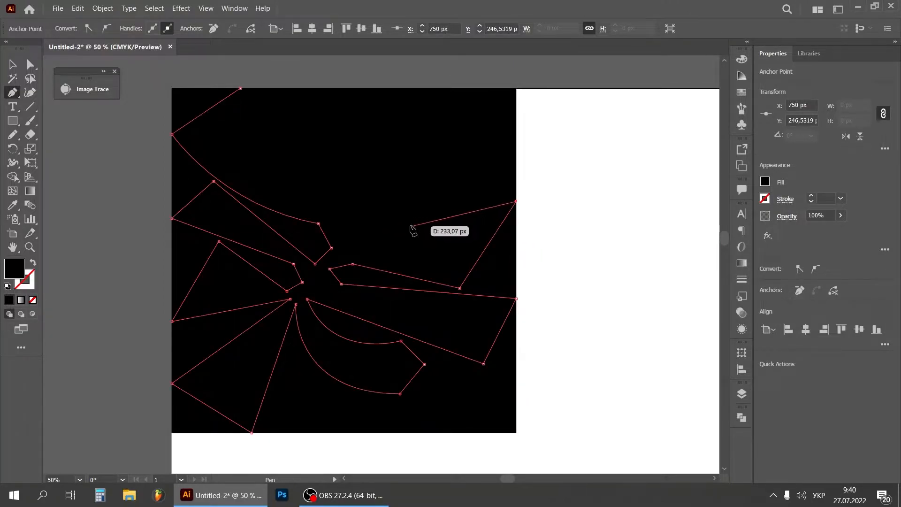
key("ctrl+z")
left_click(517, 242)
left_click(478, 203)
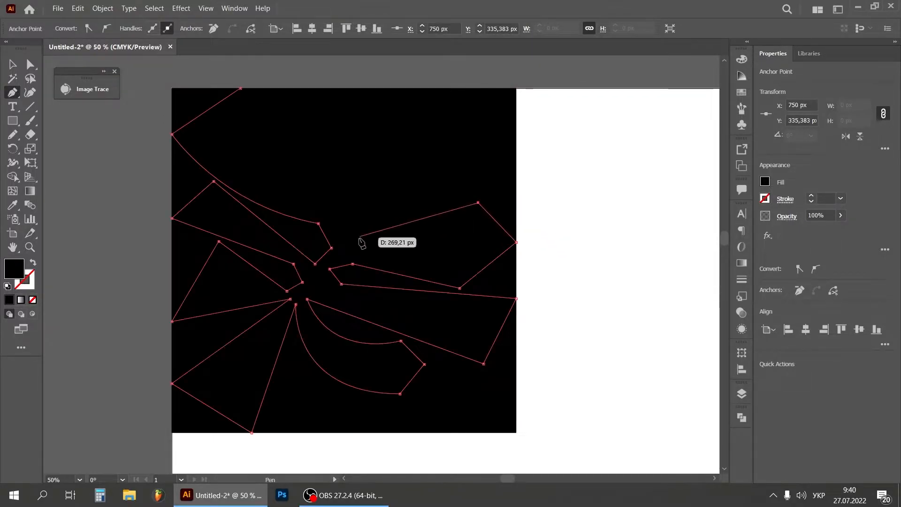
left_click(356, 239)
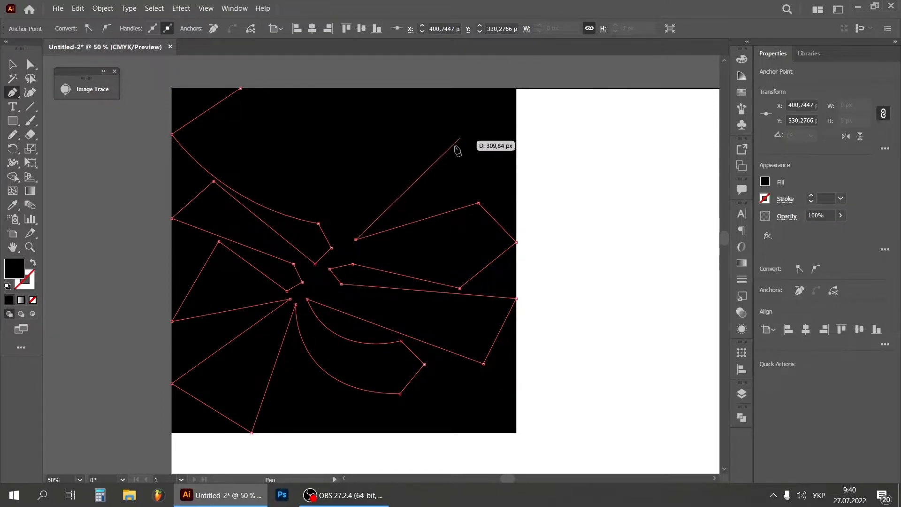
Draw a curved lobe through about X 615, Y 121 px and the top edge at X 516 px, curving back to about X 384, Y 309 px
left_click_drag(453, 144, 475, 73)
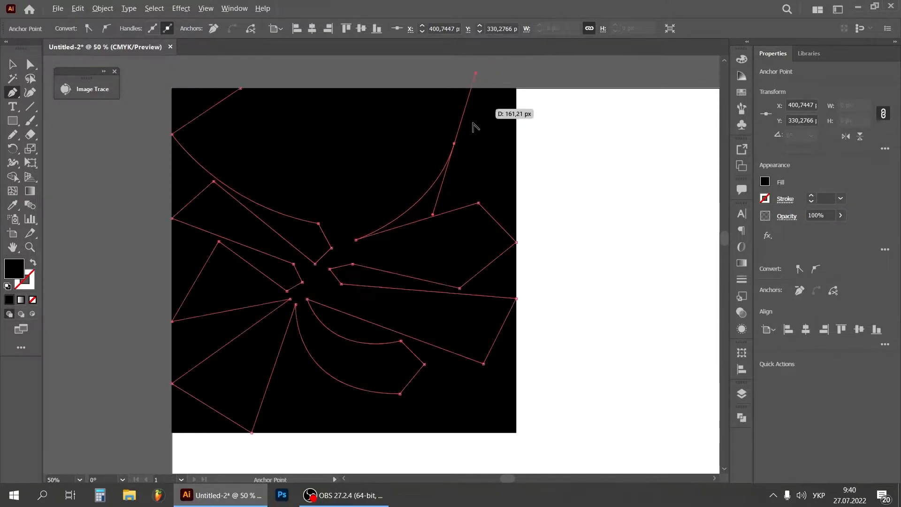
left_click(454, 143)
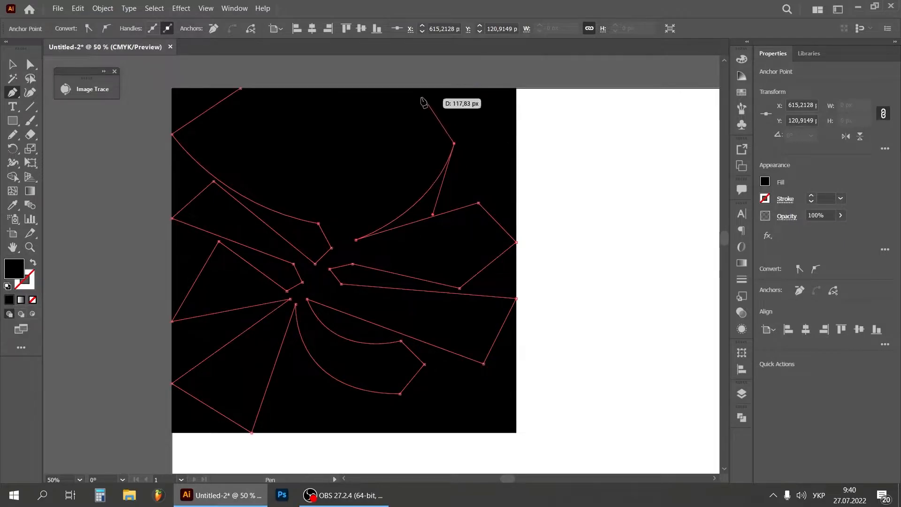
left_click(408, 88)
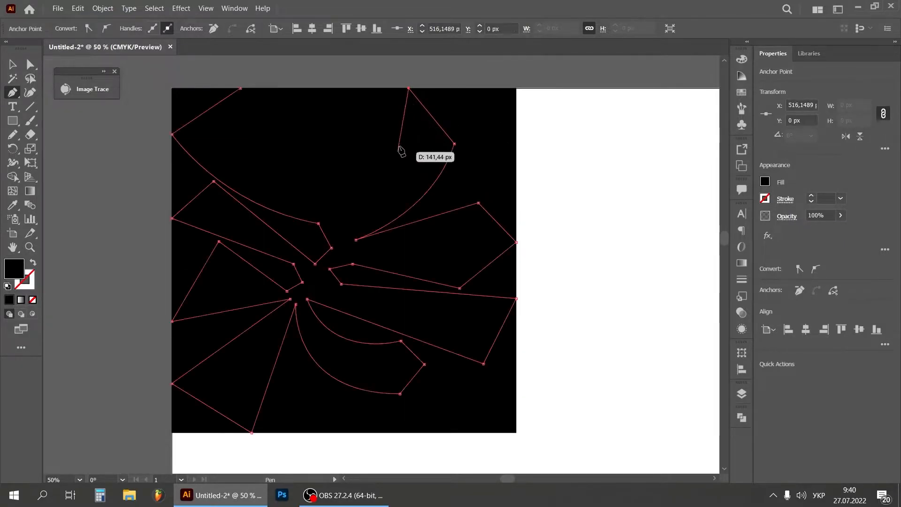
left_click(378, 153)
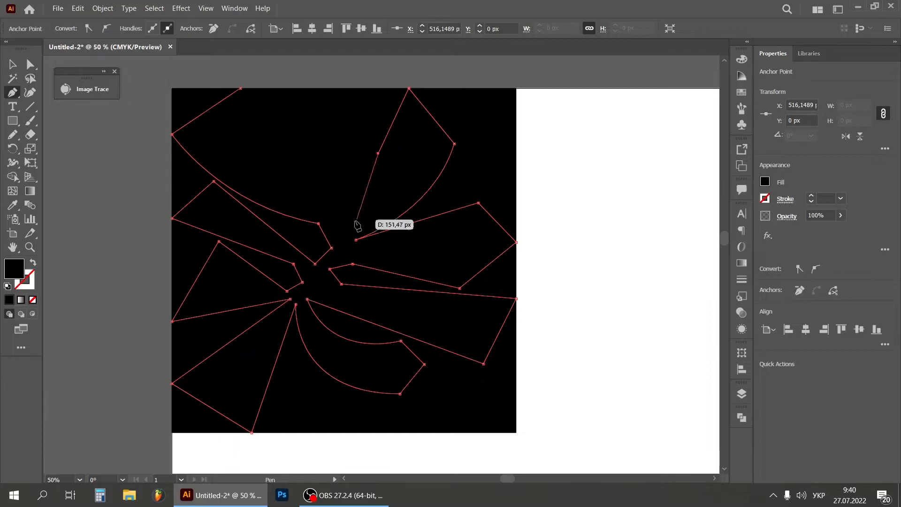
left_click(348, 230)
left_click_drag(348, 231, 315, 265)
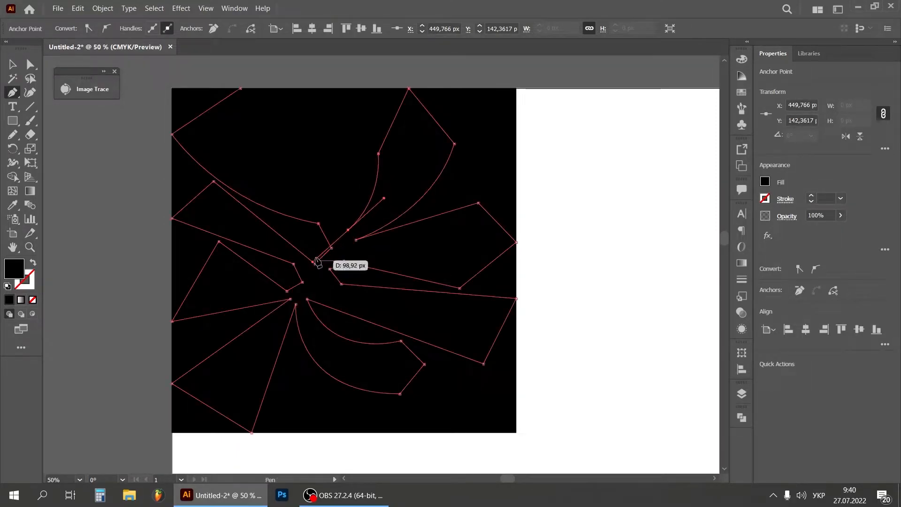
left_click(348, 230)
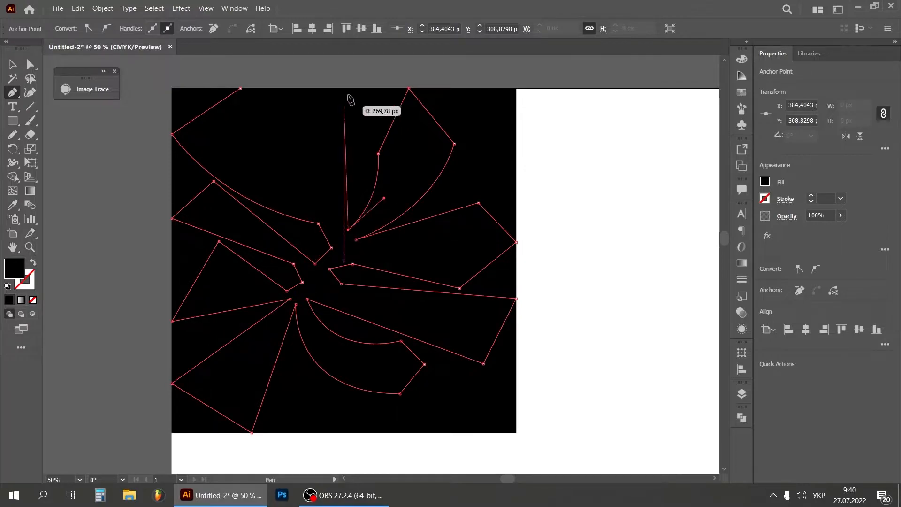
Add a straight wedge reaching the top edge at about X 409 px, return inward, and close the path with a curve at its starting point
left_click(360, 89)
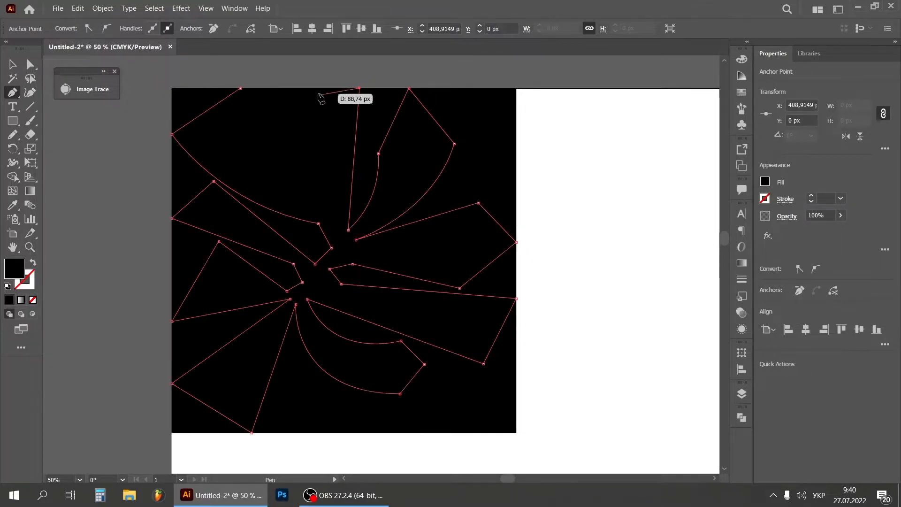
left_click(286, 126)
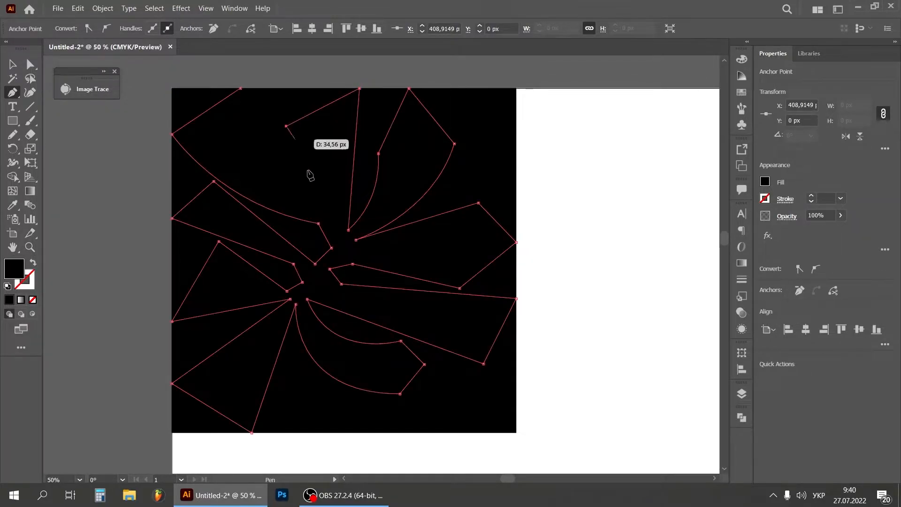
left_click(332, 218)
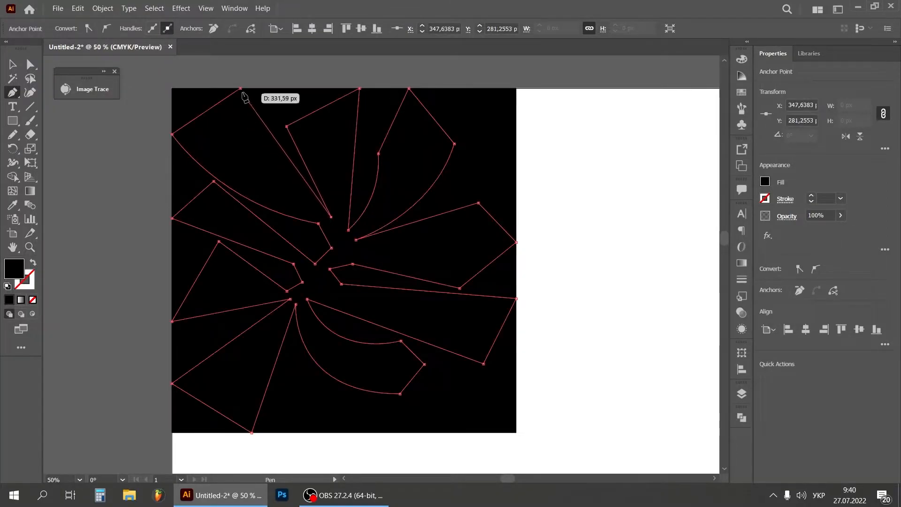
mouse_move(241, 89)
left_mouse_down()
mouse_move(238, 17)
mouse_move(227, 74)
mouse_move(279, 135)
mouse_move(241, 113)
mouse_move(241, 103)
left_mouse_up()
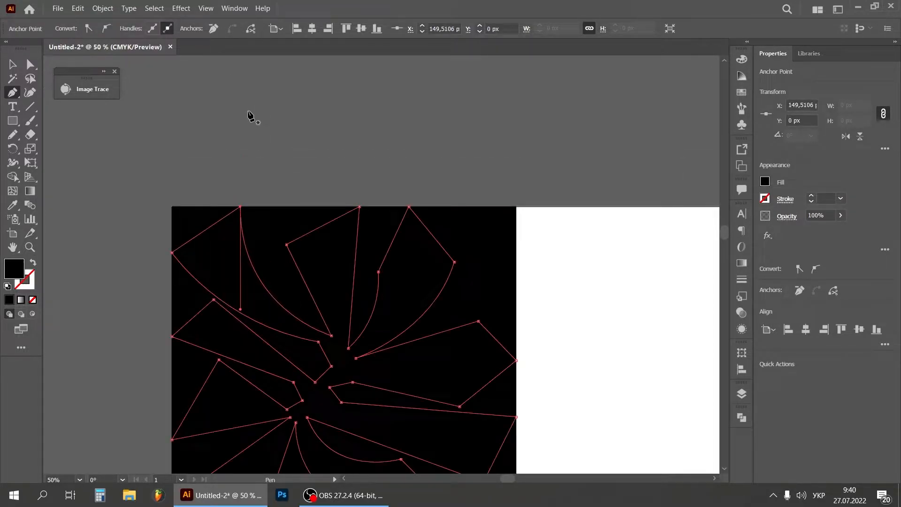
Deselect the finished path and hide Layer 1, which holds the black square
left_click(12, 65)
left_click(489, 273)
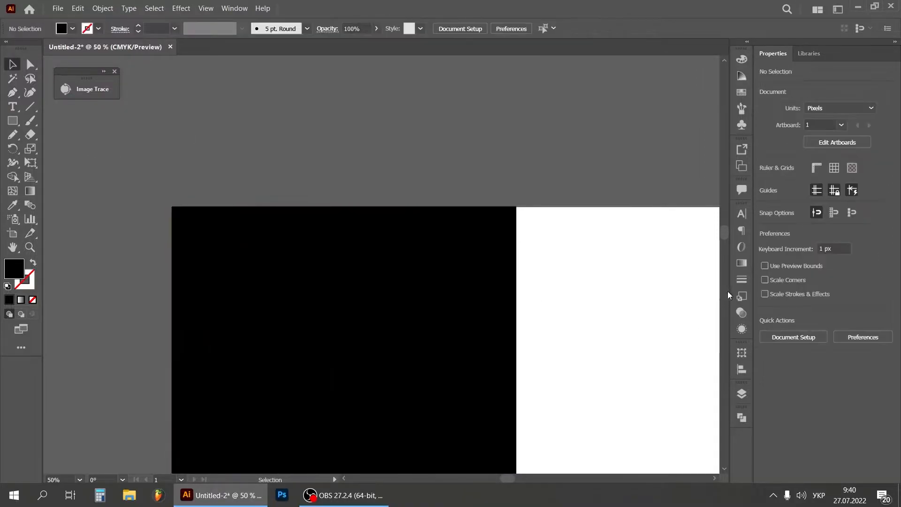
scroll(721, 225, "down", 5)
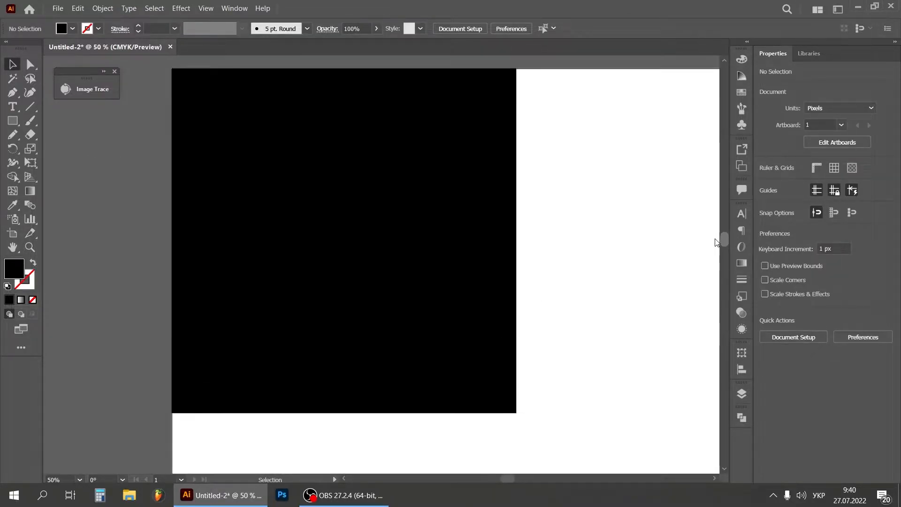
left_click(741, 390)
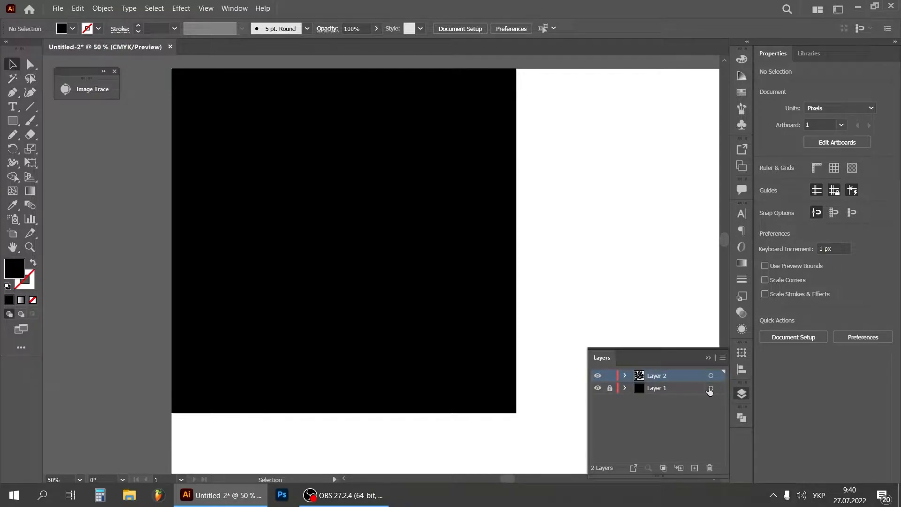
left_click(597, 388)
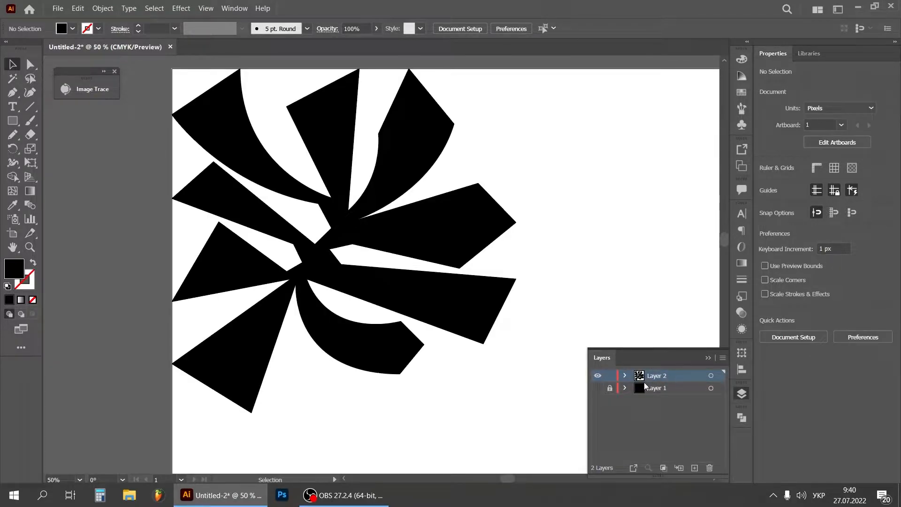
Round the outer corners of the shape's upper-left arm and the inner notch directly below it
left_click(227, 130)
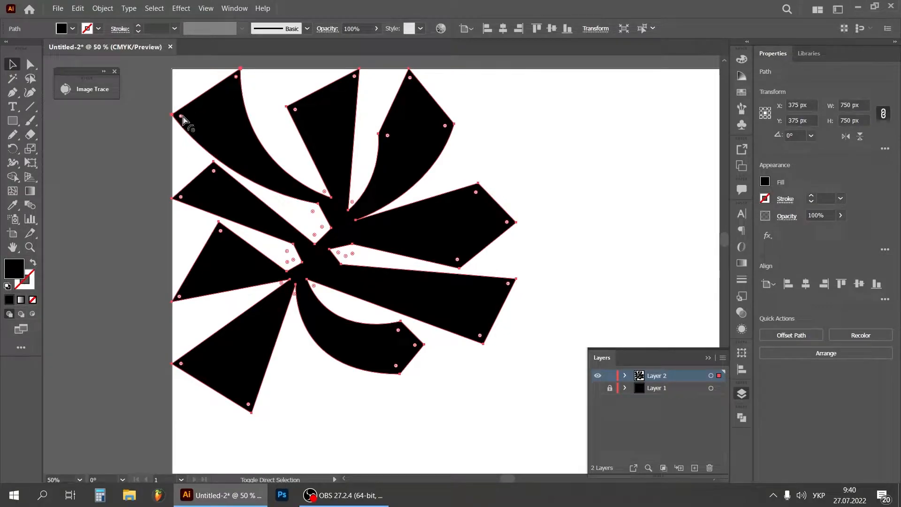
left_click_drag(181, 117, 246, 167)
left_click(265, 85)
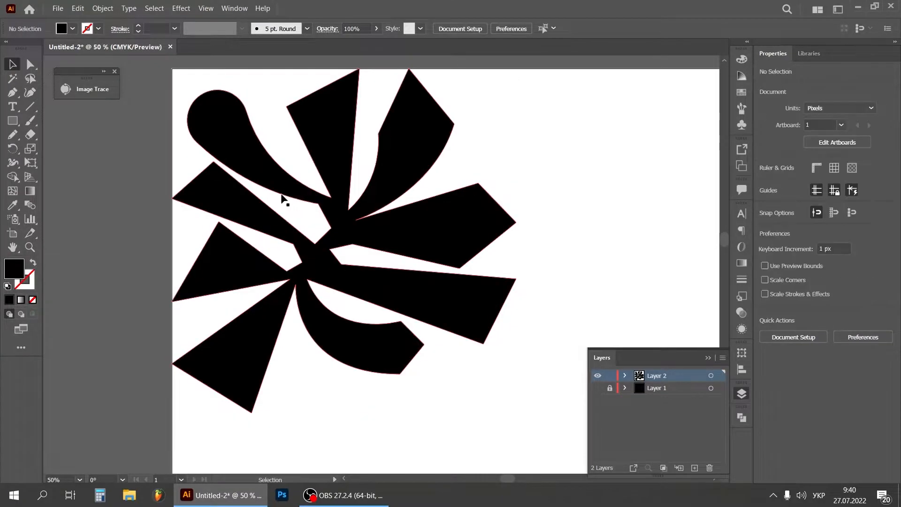
left_click(322, 202)
left_click(322, 230)
left_click(330, 233)
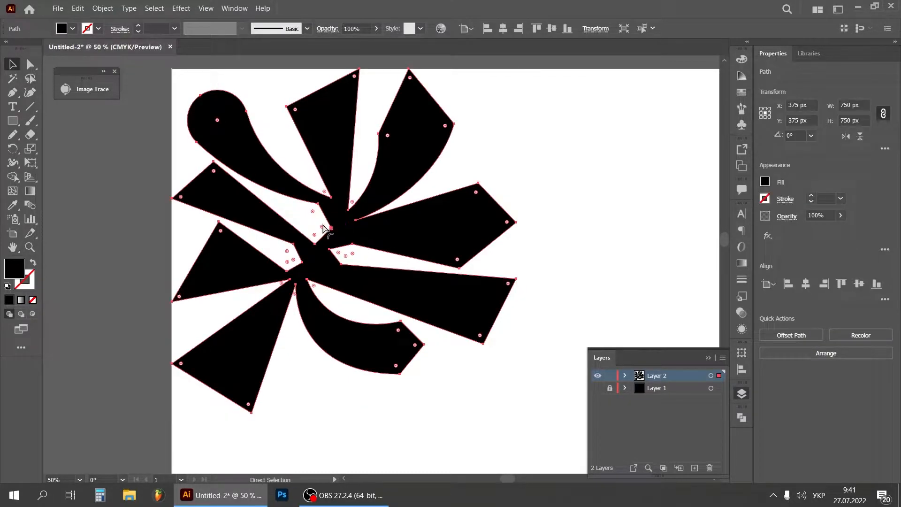
left_click_drag(316, 236, 286, 275)
Round the outer end of the second arm on the left side and the inner notch between it and the third arm
left_click(289, 163)
left_click(225, 182)
left_click(225, 184)
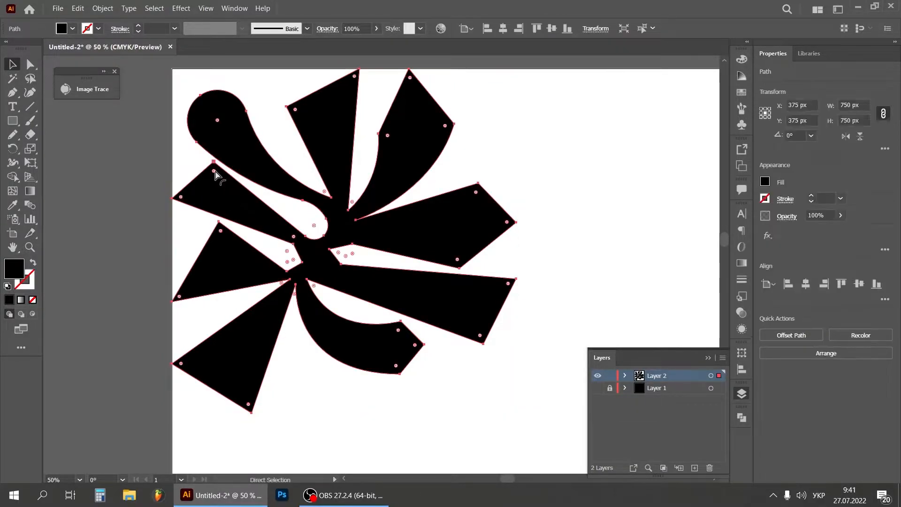
left_click_drag(184, 200, 217, 188)
left_click(296, 250)
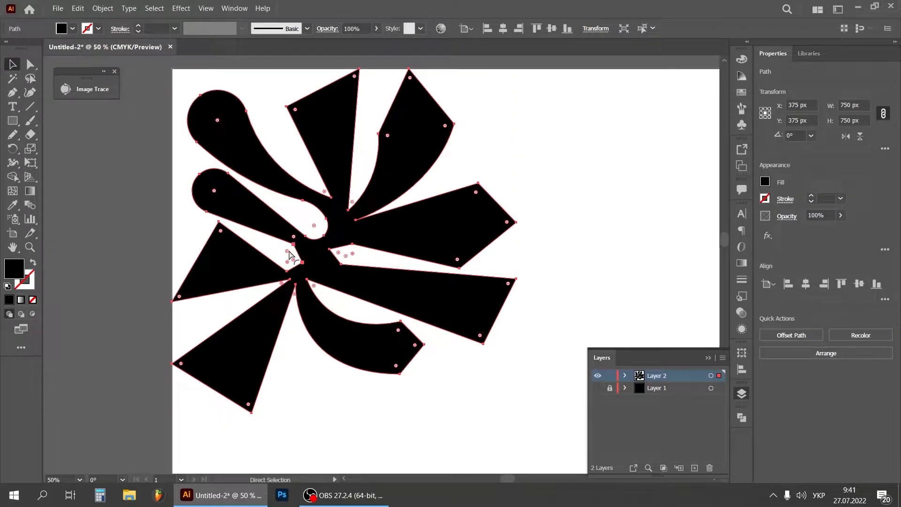
left_click_drag(289, 265, 251, 253)
key("ctrl+z")
left_click_drag(292, 259, 272, 181)
left_click_drag(287, 253, 240, 285)
key("ctrl")
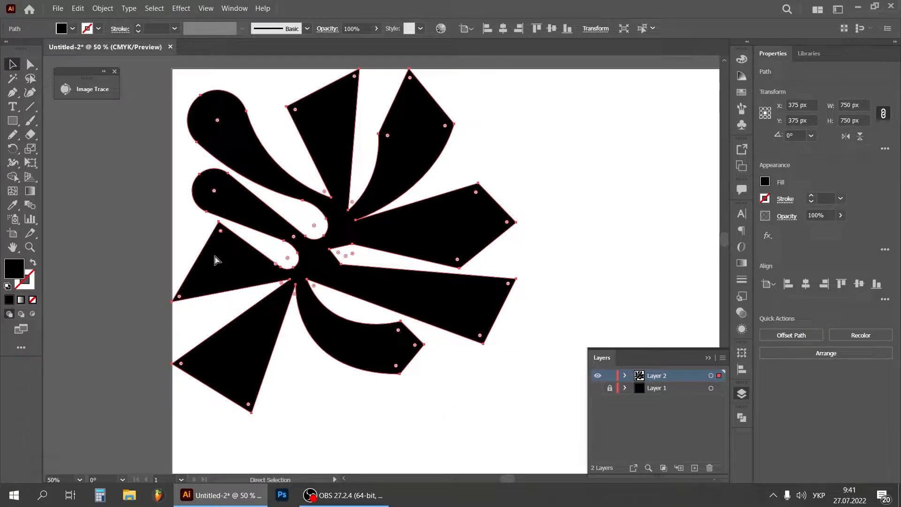
Round the outer end of the third arm on the left side and the narrow notch beneath it
left_click_drag(182, 301, 220, 282)
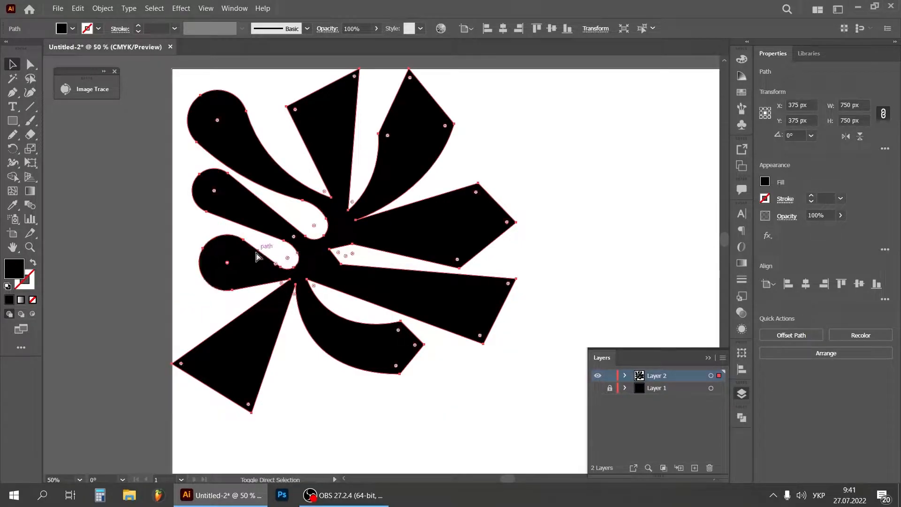
key("ctrl")
left_click_drag(283, 286, 266, 298)
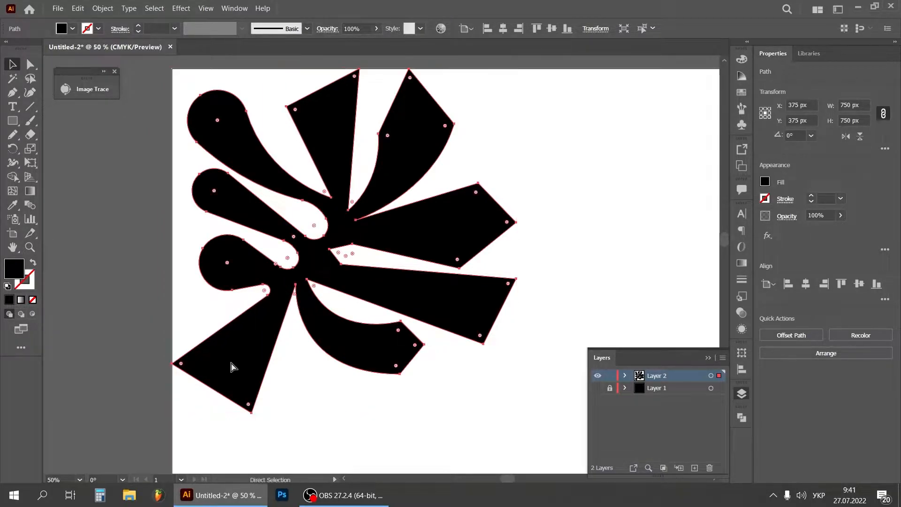
Round the outer end of the lower-left arm and the notch between it and the curved lower lobe
left_click_drag(249, 406, 261, 322)
key("ctrl")
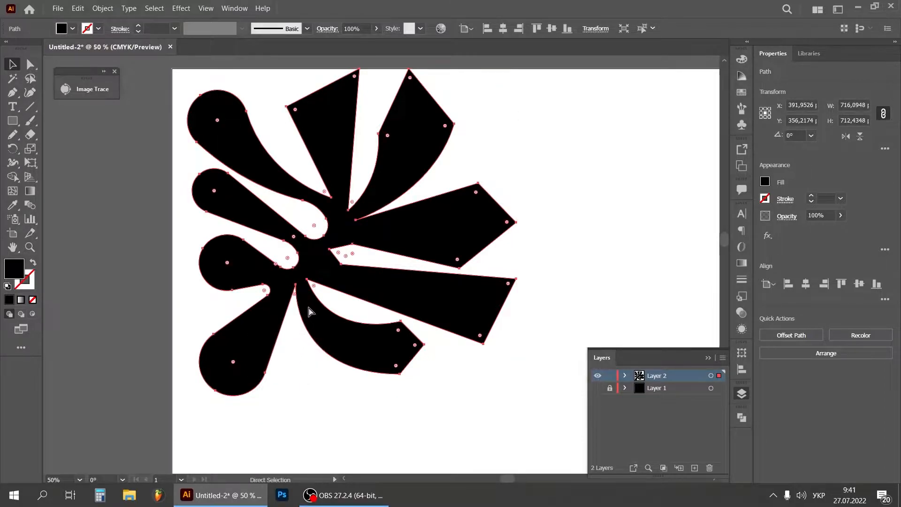
left_click_drag(295, 296, 297, 308)
left_click(331, 383, "ctrl")
left_click(365, 359)
key("ctrl")
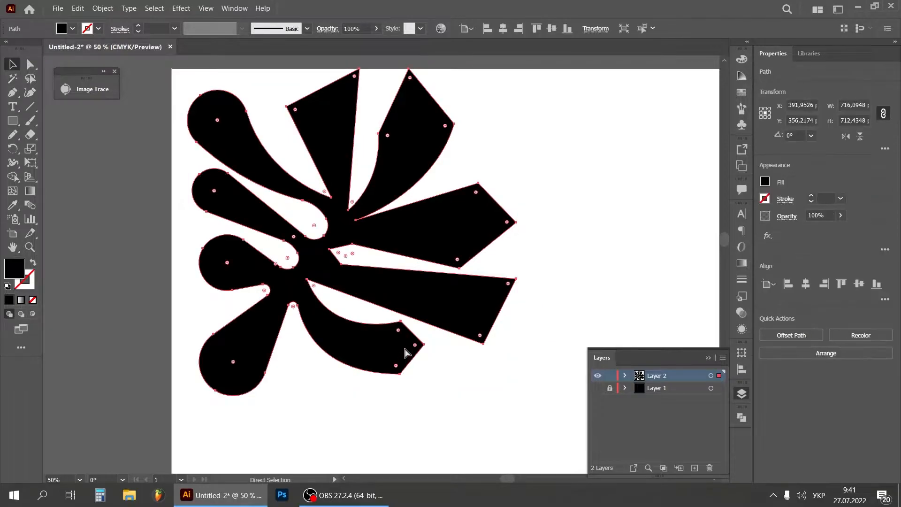
left_click_drag(395, 367, 363, 286)
key("ctrl+z")
left_click_drag(414, 345, 395, 284)
key("ctrl")
key("ctrl")
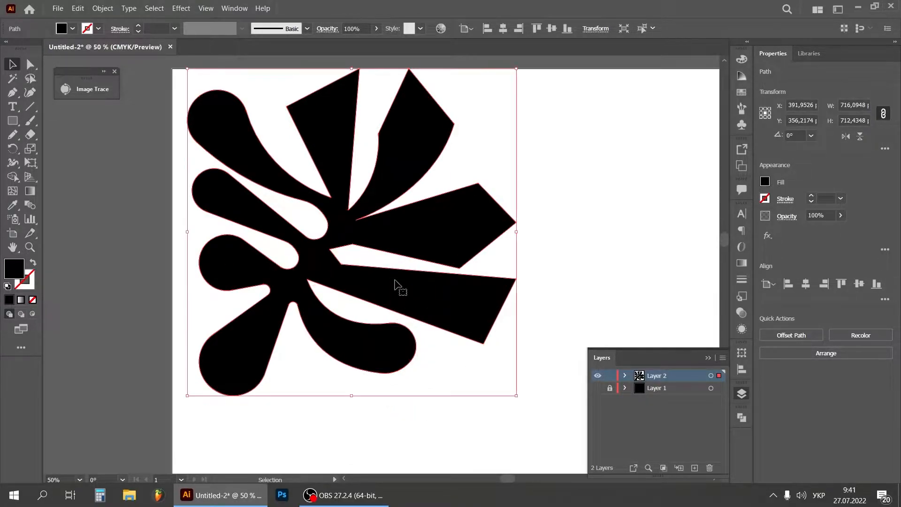
key("ctrl+z")
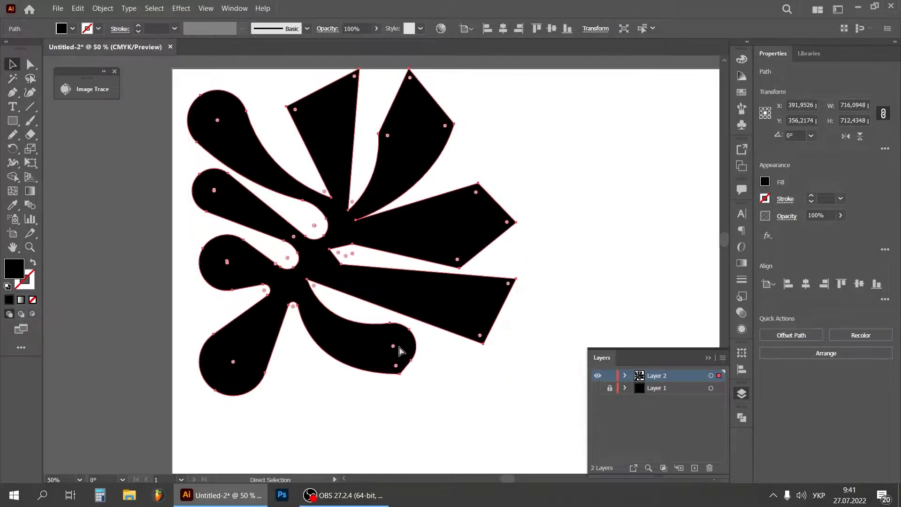
mouse_move(396, 370)
left_mouse_down()
mouse_move(401, 324)
mouse_move(393, 373)
left_mouse_up()
left_click(439, 402)
key("ctrl+z")
key("ctrl+z")
Round the curved lower lobe's outer corners and the notch between it and the lower-right wedge
left_click_drag(415, 348, 408, 353)
left_click_drag(401, 352, 387, 287)
left_click_drag(314, 287, 337, 305)
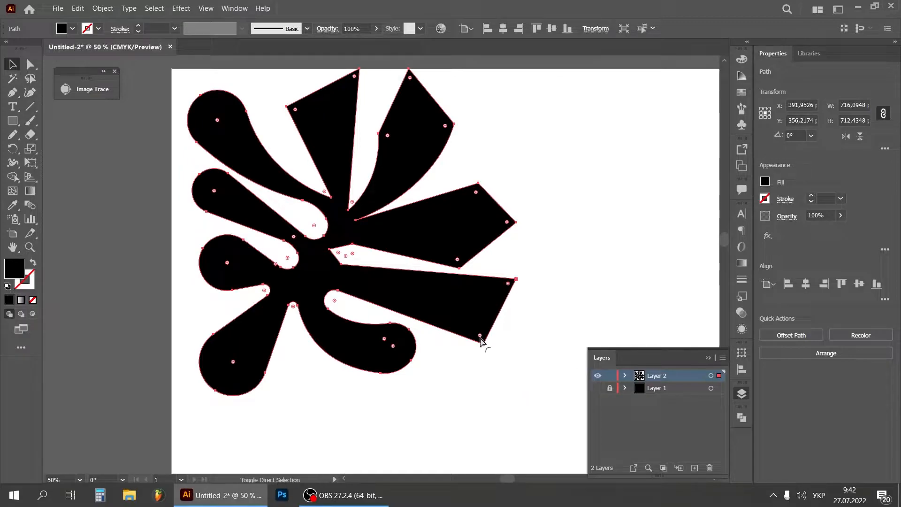
Round the outer end of the lower-right wedge and the inner notch directly above it
left_click_drag(481, 336, 409, 271)
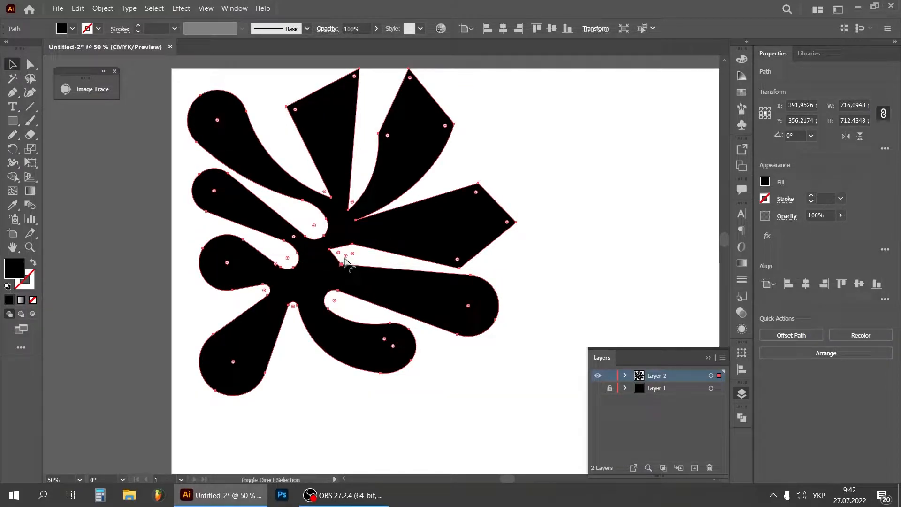
key("ctrl")
key("ctrl")
left_click_drag(344, 257, 359, 316)
key("ctrl")
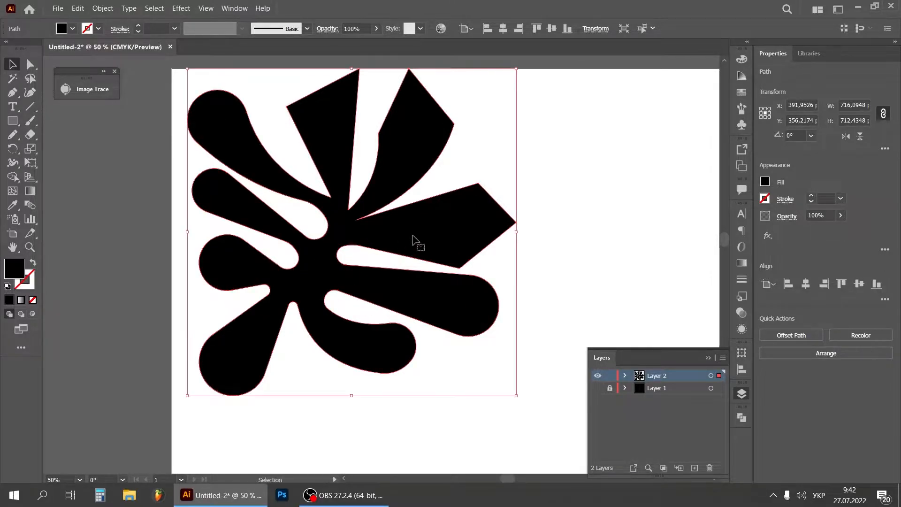
key("ctrl")
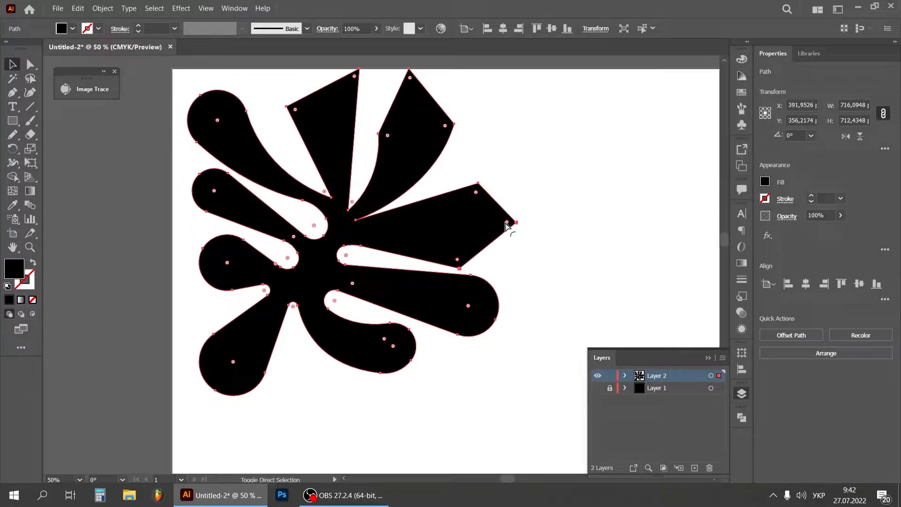
left_click(479, 192, "ctrl+shift")
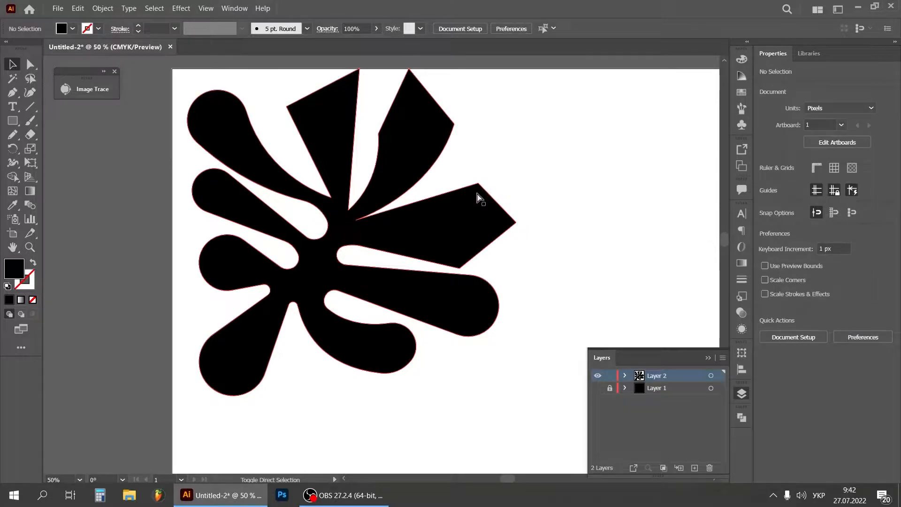
left_click(482, 222, "ctrl")
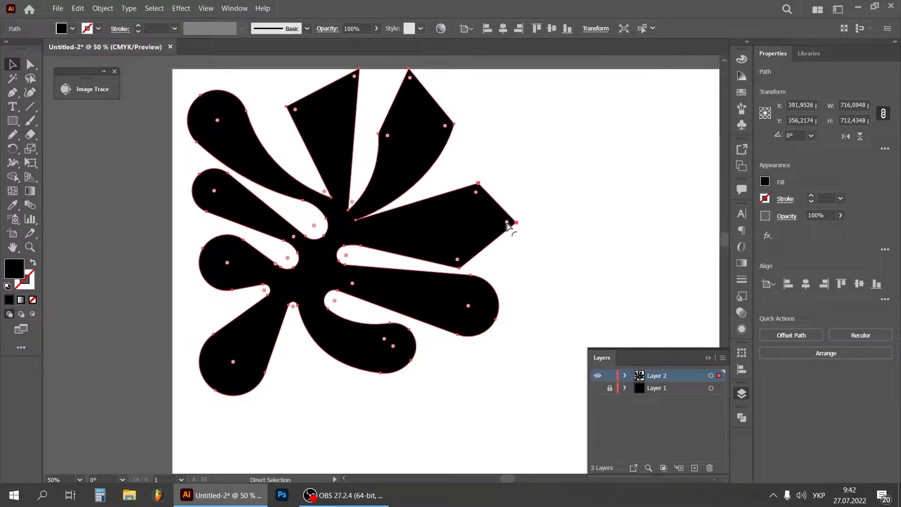
left_click_drag(459, 260, 420, 280)
key("ctrl")
left_click_drag(458, 261, 474, 160)
key("ctrl+z")
Round the three outer corners of the pointed arm on the shape's right side
key("ctrl")
left_click_drag(507, 226, 455, 336)
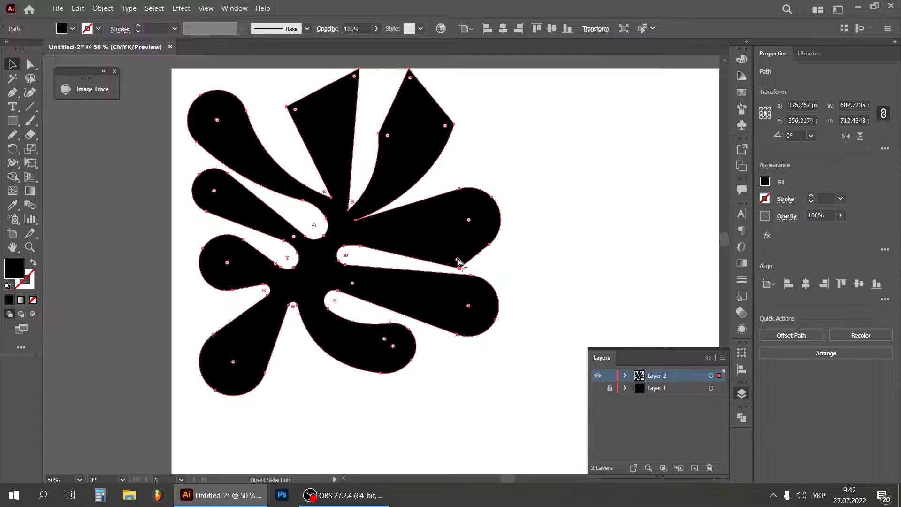
left_click_drag(457, 263, 477, 146)
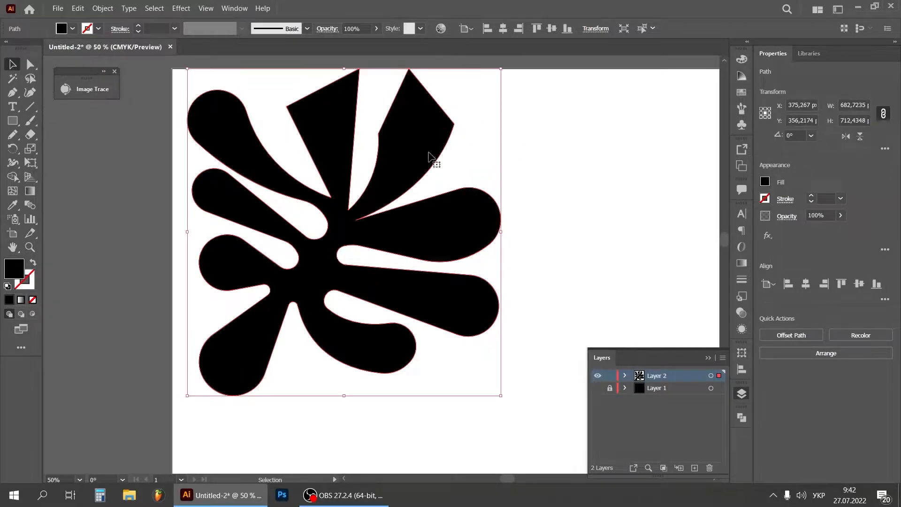
key("ctrl")
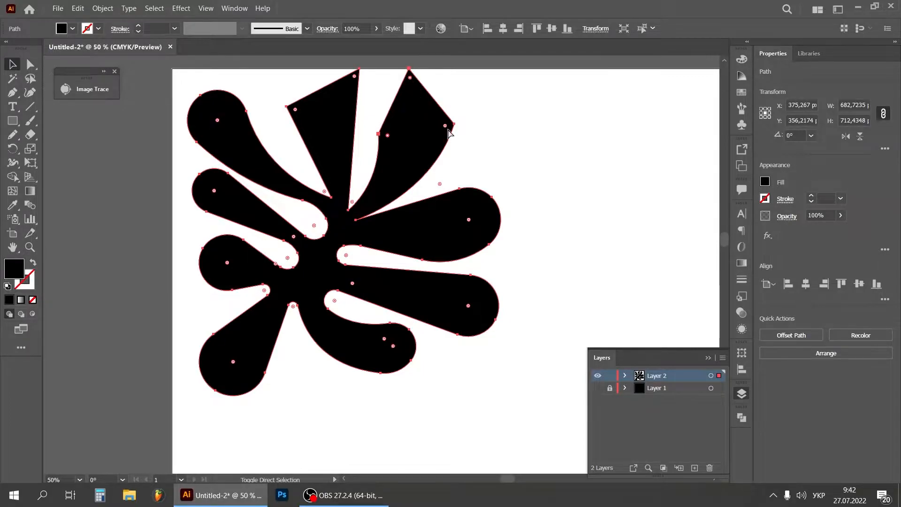
Round the outer corners of the curved arm at the shape's upper right to a radius of about 72 px
left_click_drag(444, 129, 408, 213)
key("ctrl+z")
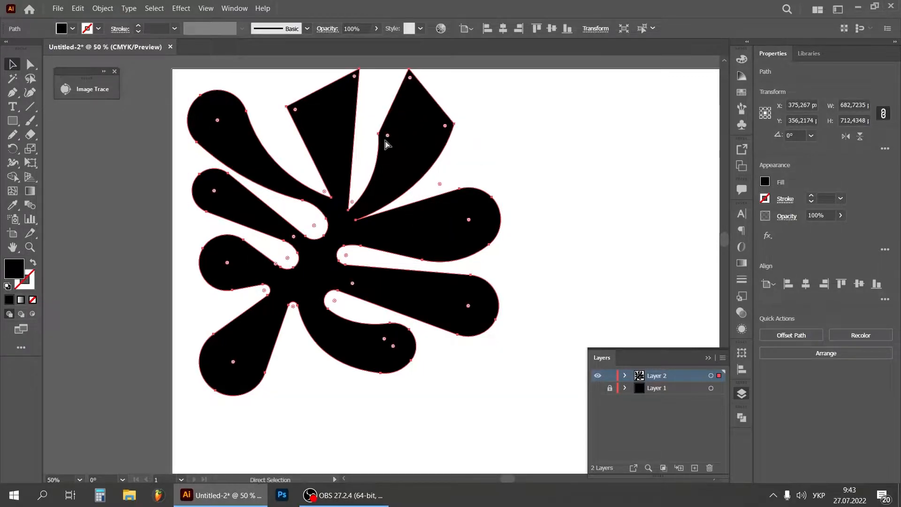
left_click(452, 150)
left_click(398, 143)
key("ctrl")
left_click(388, 136, "ctrl")
left_click_drag(388, 136, 465, 156)
left_click(450, 134)
left_click(434, 117, "ctrl")
left_click_drag(443, 134, 415, 177)
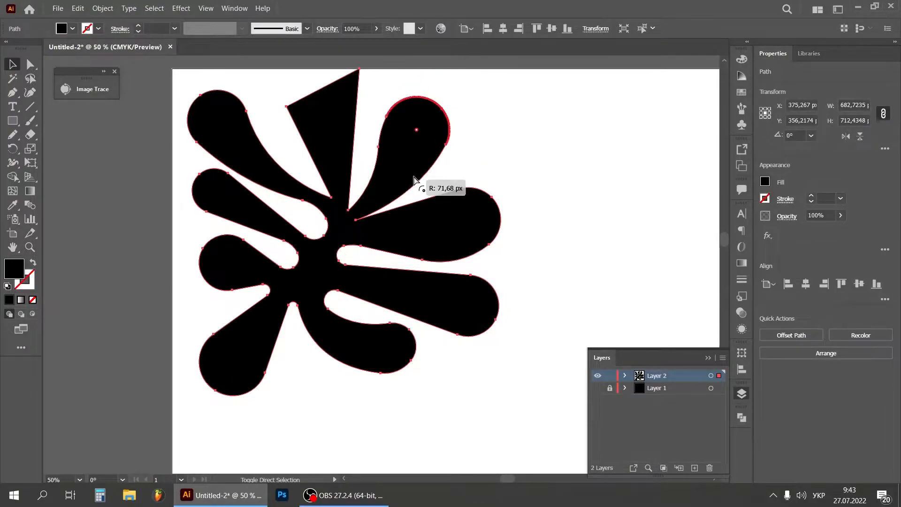
Round the two outer corners of the top-middle arm into a full lobe
left_click(503, 116)
left_click(357, 84, "ctrl")
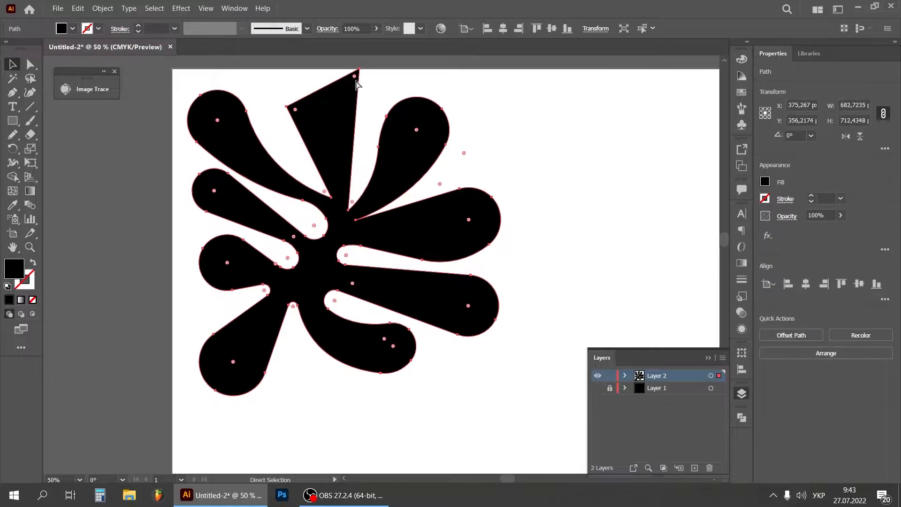
left_click_drag(296, 111, 346, 177)
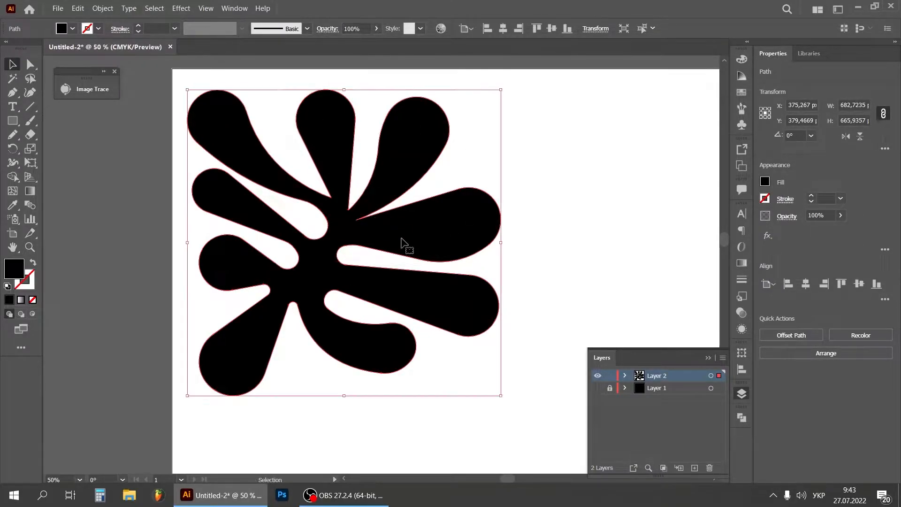
Round the narrow inner notch between the upper-right arm and the right arm to about 6.6 px
key("ctrl+equal")
key("ctrl+equal")
key("ctrl+equal")
key("ctrl+equal")
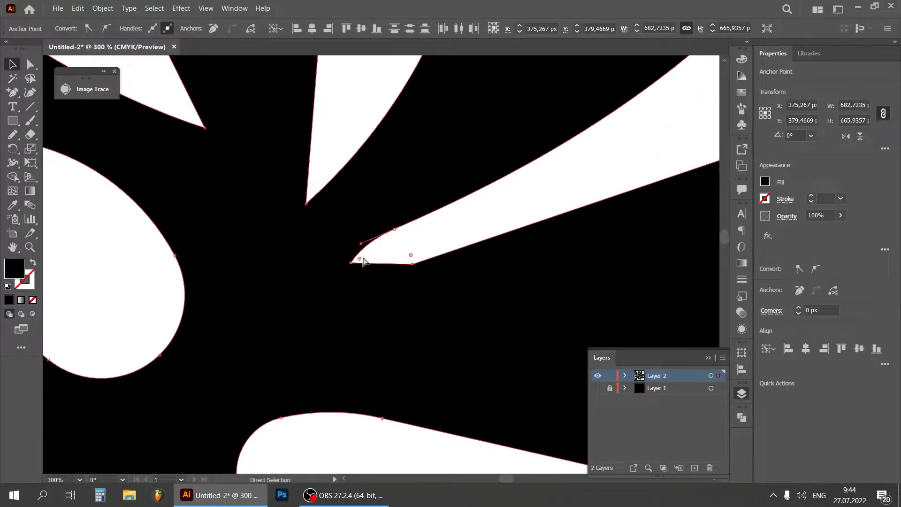
left_click_drag(360, 261, 412, 247)
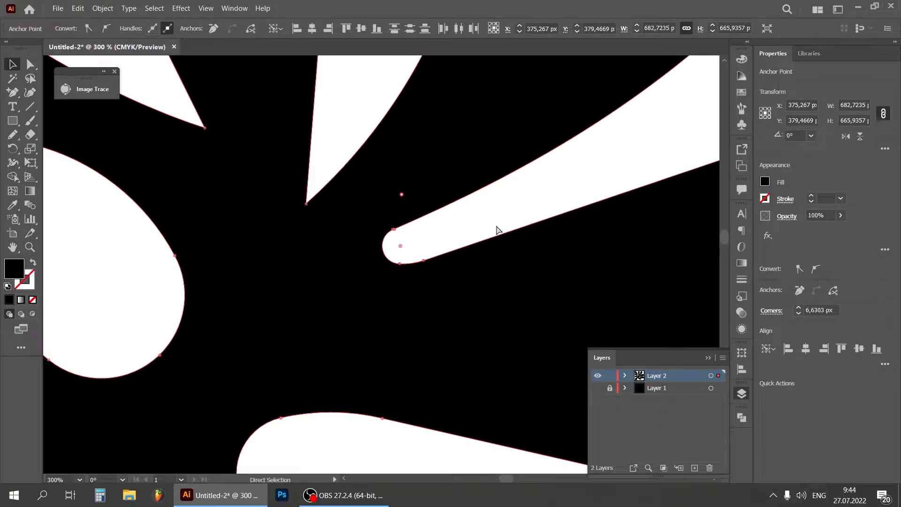
left_click(488, 224)
Round the two sharp inner notches on either side of the top-middle arm
key("ctrl+minus")
key("ctrl+minus")
key("ctrl+minus")
key("ctrl+minus")
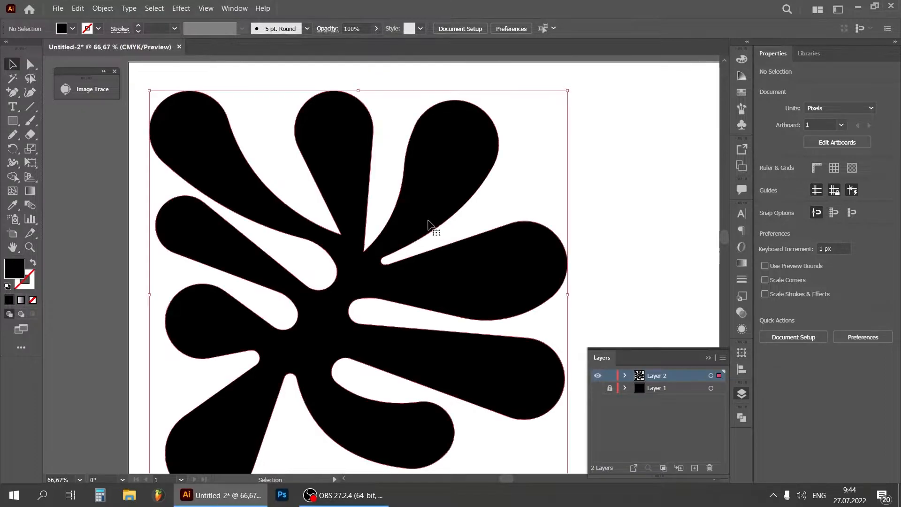
left_click(386, 251)
left_click_drag(376, 224, 324, 218)
left_click(381, 192)
left_click(347, 226)
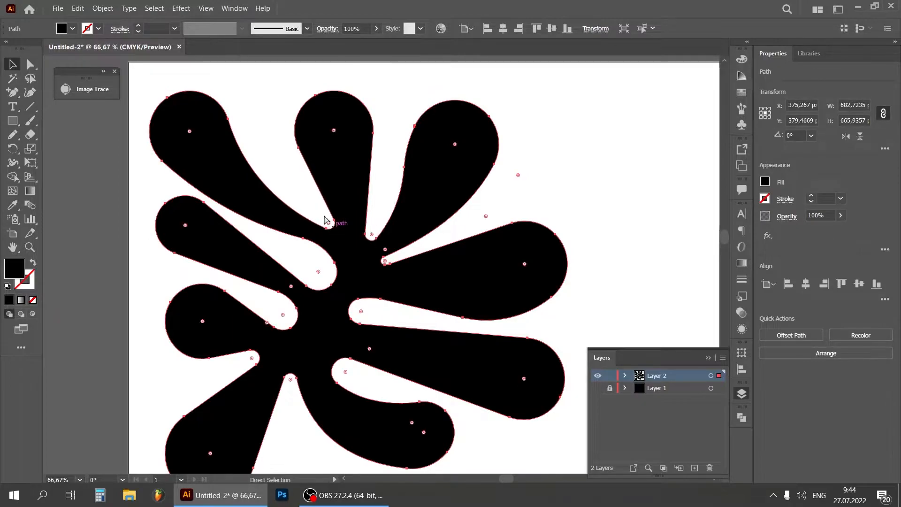
left_click(289, 170)
Reflect the finished shape across the vertical axis
key("ctrl+minus")
key("ctrl+minus")
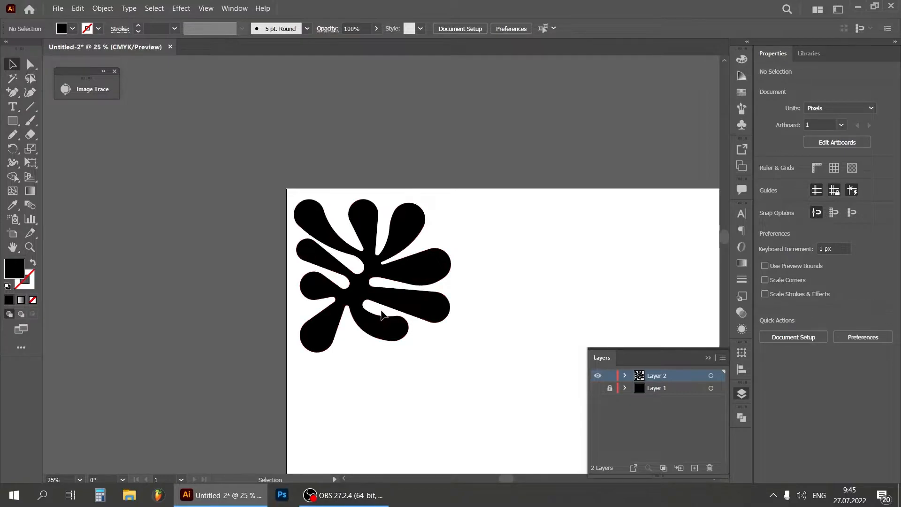
left_click(386, 266)
right_click(401, 268)
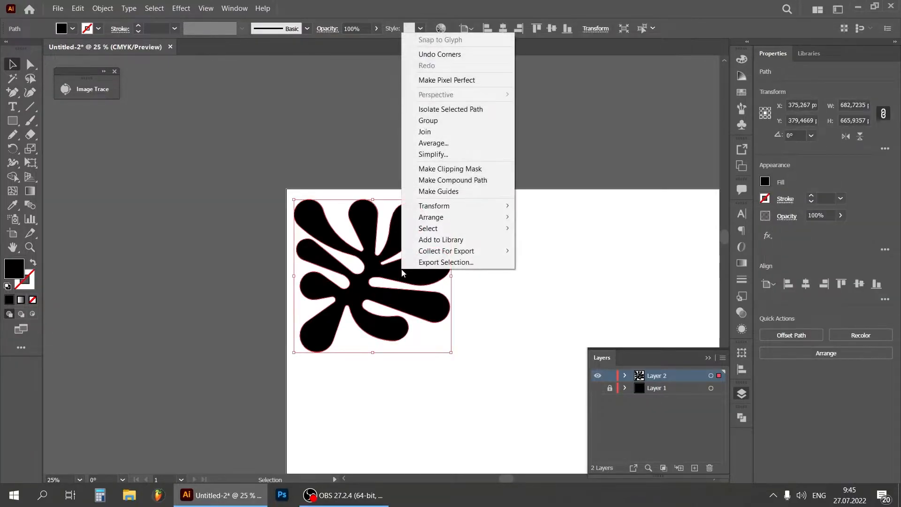
mouse_move(471, 207)
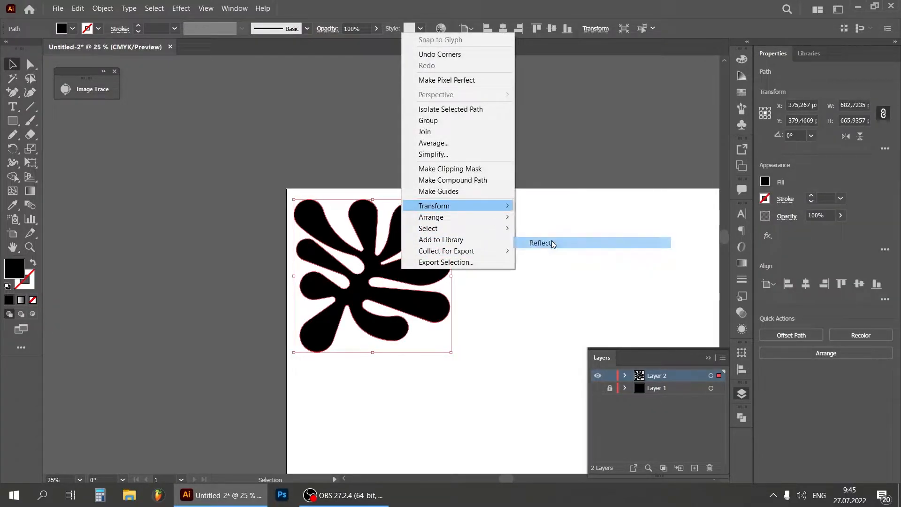
left_click(545, 242)
left_click(593, 340)
left_click(536, 283)
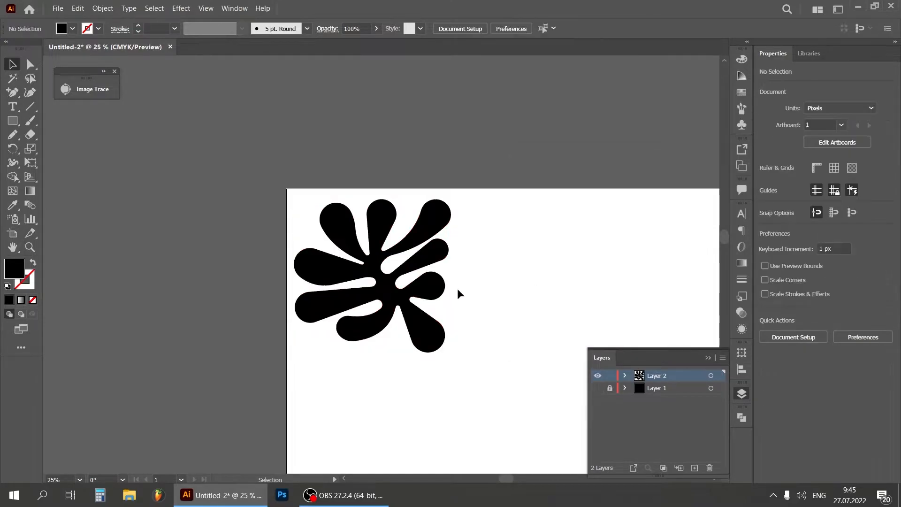
Duplicate the shape directly to its right and reflect the copy across the vertical axis so the two mirror each other
left_click_drag(503, 478, 510, 478)
left_click_drag(384, 303, 536, 303)
right_click(522, 283)
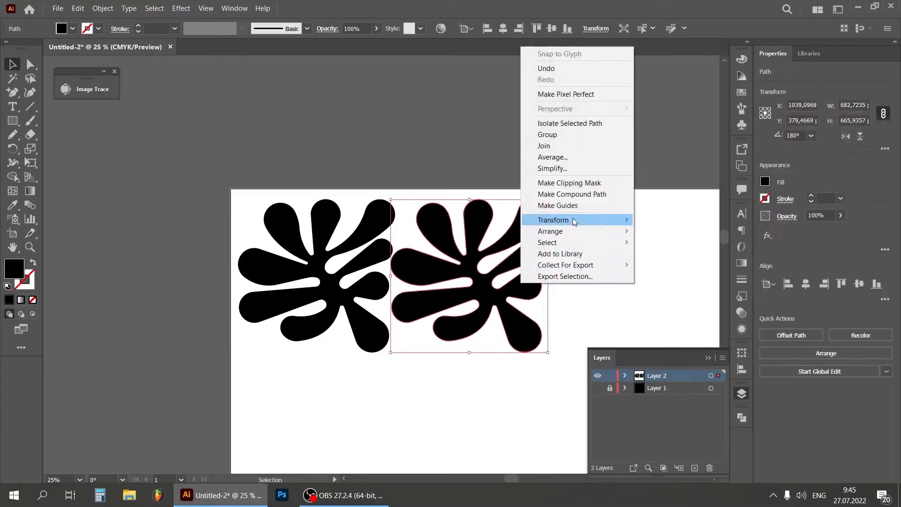
mouse_move(574, 221)
left_click(734, 254)
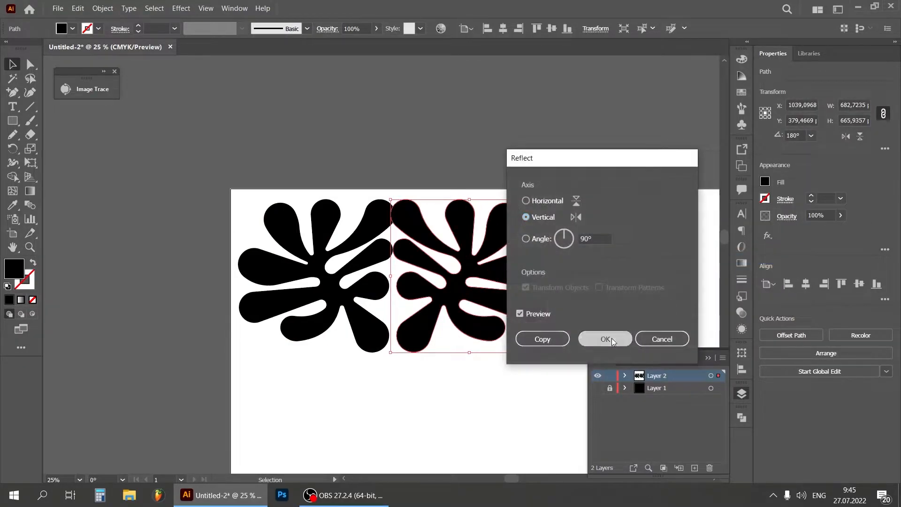
left_click(612, 339)
left_click(474, 355)
left_click_drag(431, 299, 435, 305)
left_click(415, 393)
Group the two mirrored shapes and place a copy of the pair to the right to make a row of four
key("ctrl+minus")
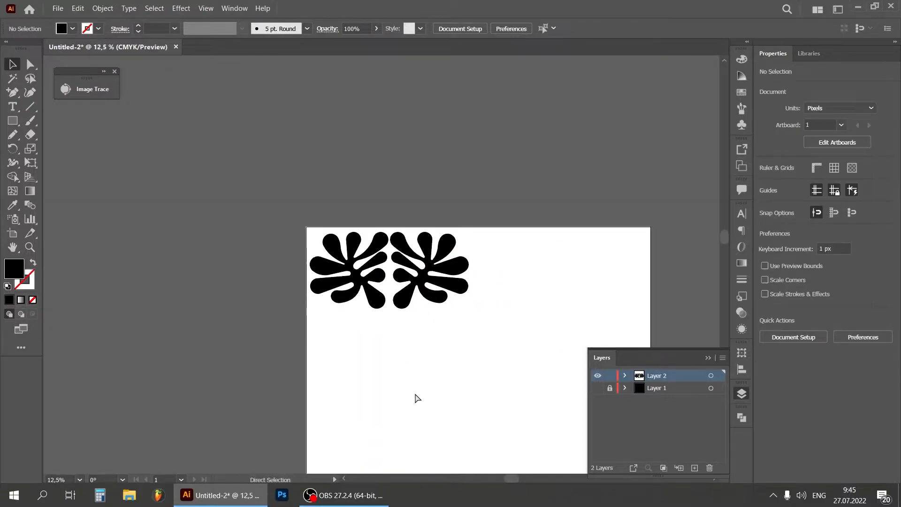
left_click_drag(333, 291, 335, 291)
right_click(355, 271)
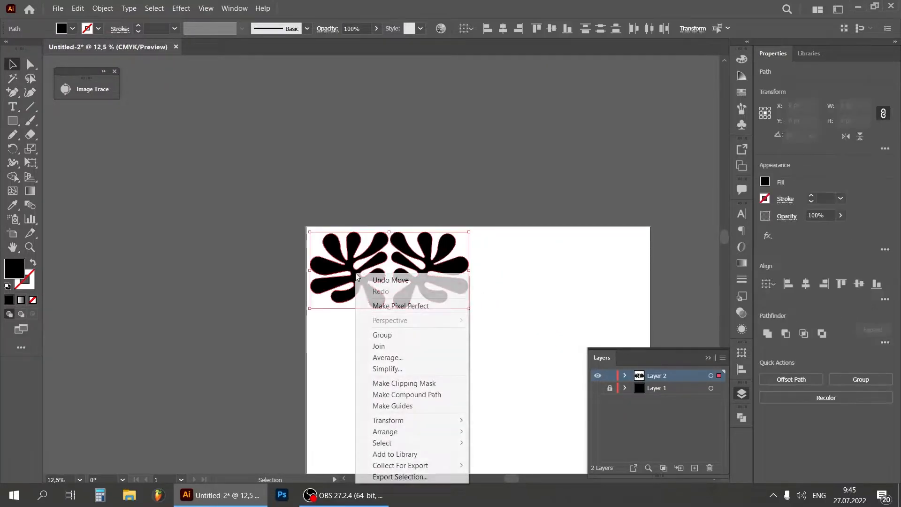
left_click(387, 334)
left_click_drag(415, 291, 578, 293)
left_click(314, 327)
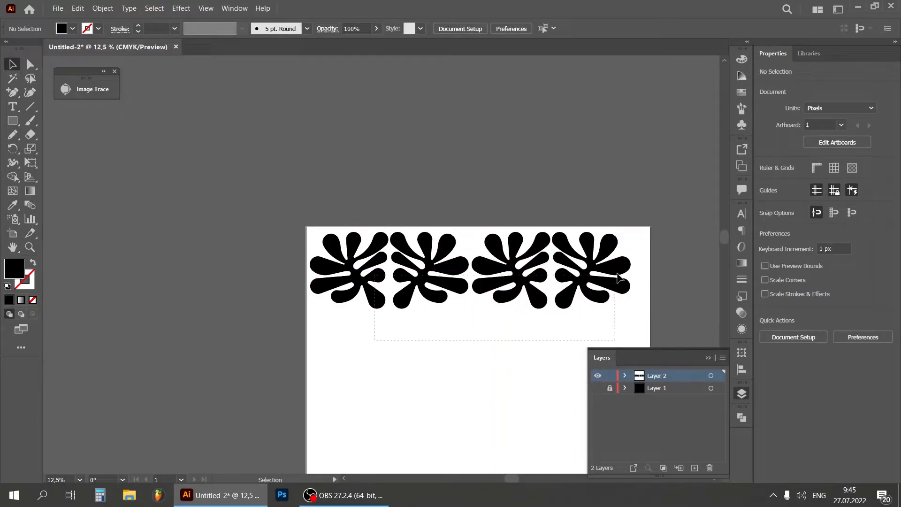
Group all four shapes into one row and centre it horizontally on the artboard
key("ctrl+a")
right_click(628, 257)
left_click(577, 328)
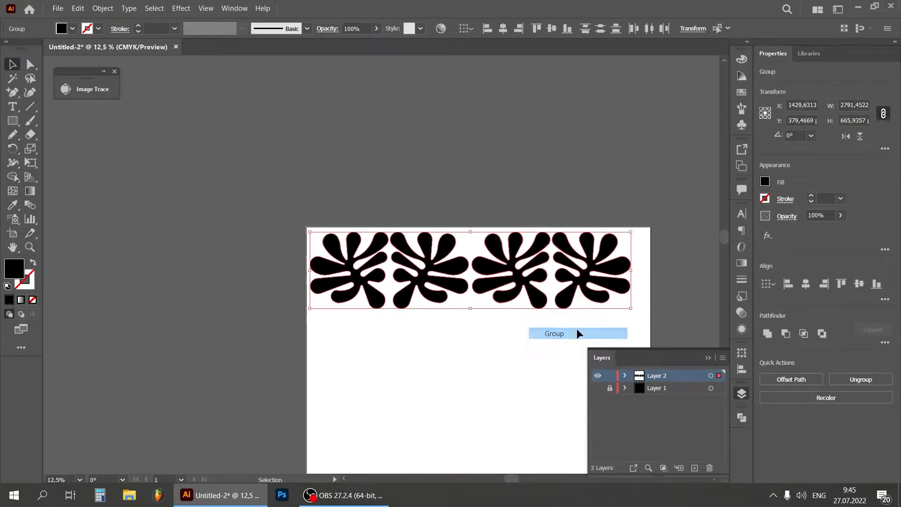
left_click(708, 358)
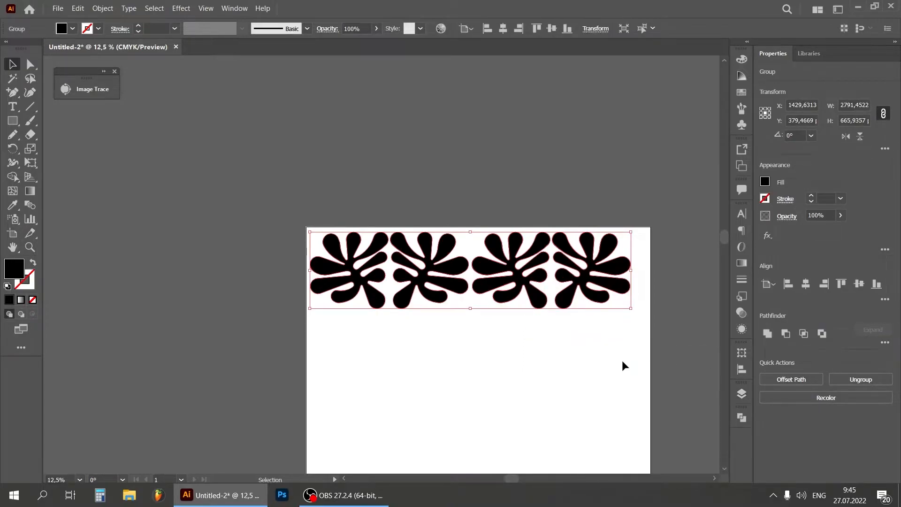
left_click(505, 28)
left_click(562, 183)
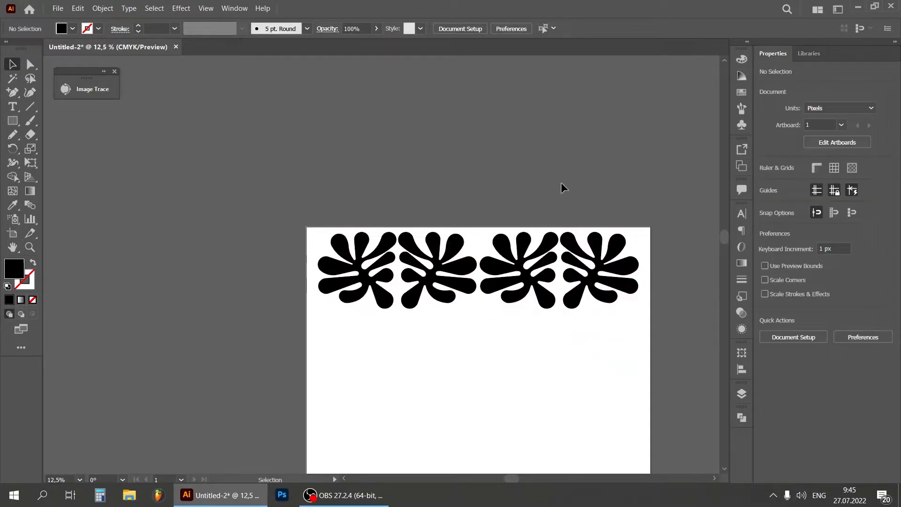
Duplicate the row of four directly below and turn the copy upside down
left_click(619, 286)
scroll(723, 239, "down", 3)
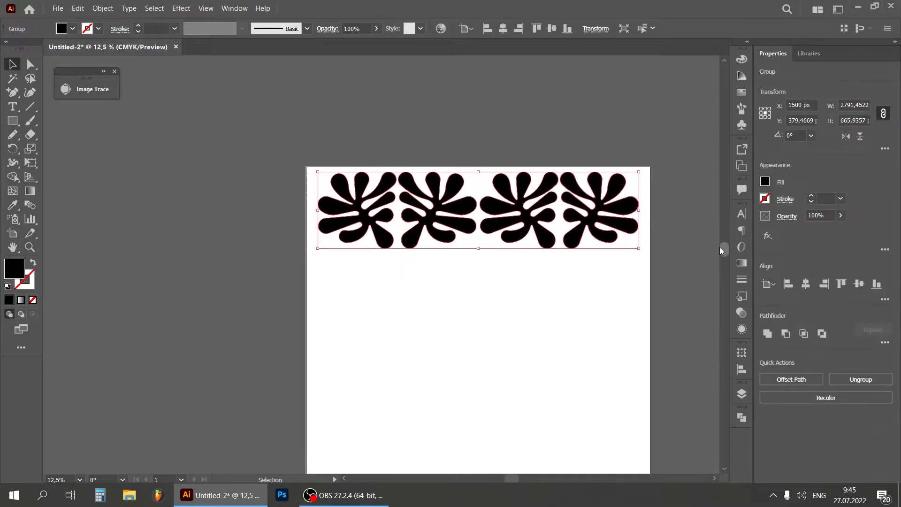
left_click(595, 243)
left_click_drag(586, 230, 588, 312)
left_click_drag(644, 254, 350, 293)
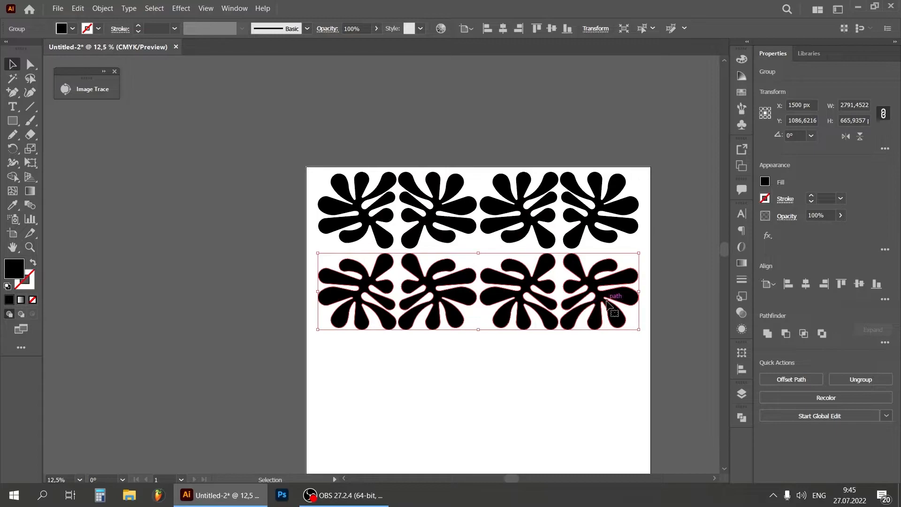
Centre the upside-down second row horizontally on the artboard
left_click(517, 306, "shift")
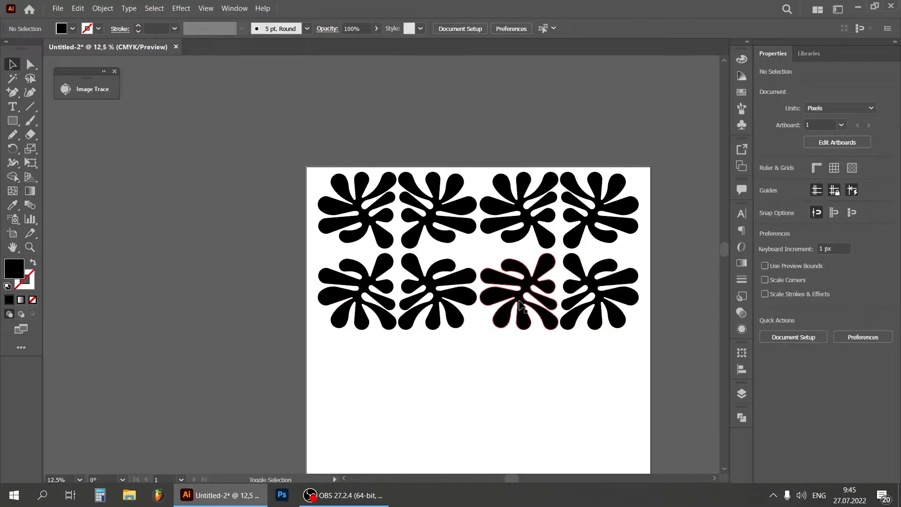
left_click_drag(529, 285, 530, 285)
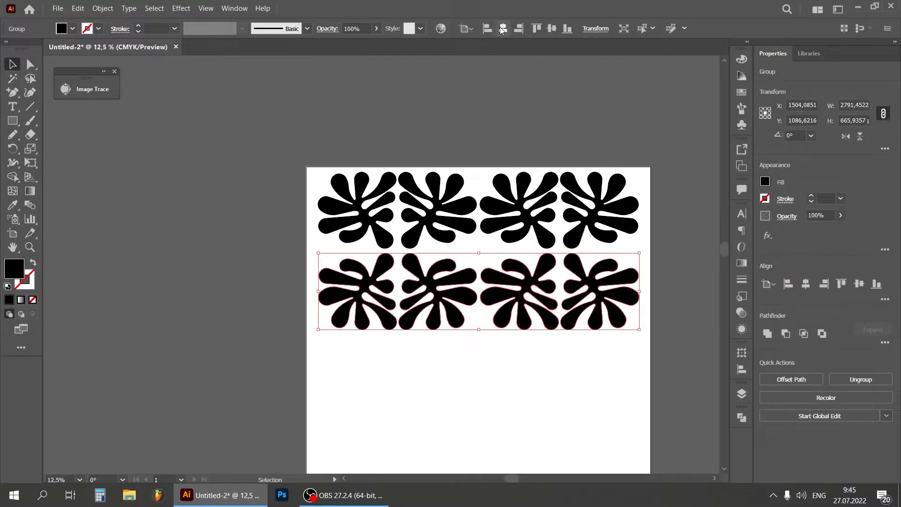
left_click(504, 28)
left_click(607, 130)
Nudge the second row up closer to the first row, to about Y 1065 px
left_click(582, 272)
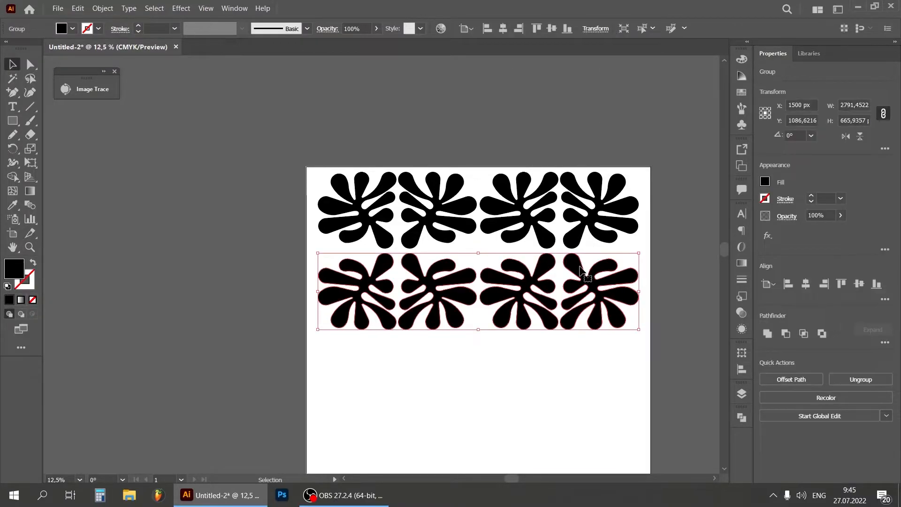
key("Up")
key("Up")
key("Up")
key("Up")
key("Up")
key("Up")
key("Up")
key("Up")
key("Up")
key("Up")
key("Up")
key("Up")
key("Up")
key("Up")
key("Up")
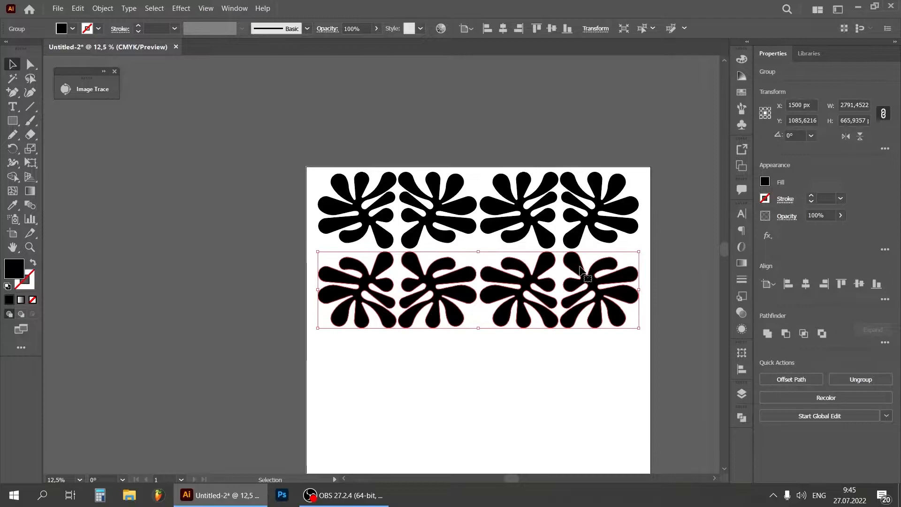
key("Up")
key("Up")
key("Up")
key("Up")
key("Up")
key("Up")
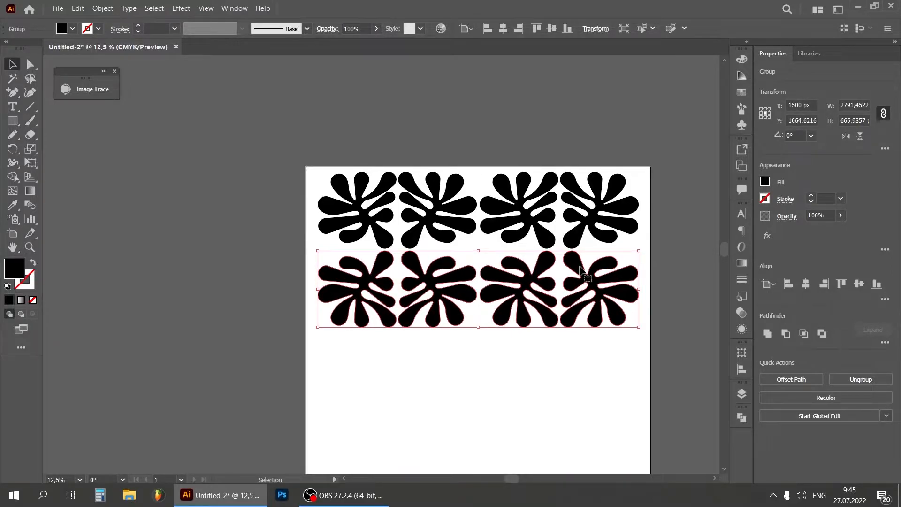
left_click(528, 370)
Group the two rows and place a copy of the group below them to make four rows
left_click_drag(326, 357, 649, 171)
right_click(532, 203)
left_click(582, 264)
left_click_drag(725, 249, 720, 266)
left_click_drag(550, 159, 552, 318)
left_click(643, 106)
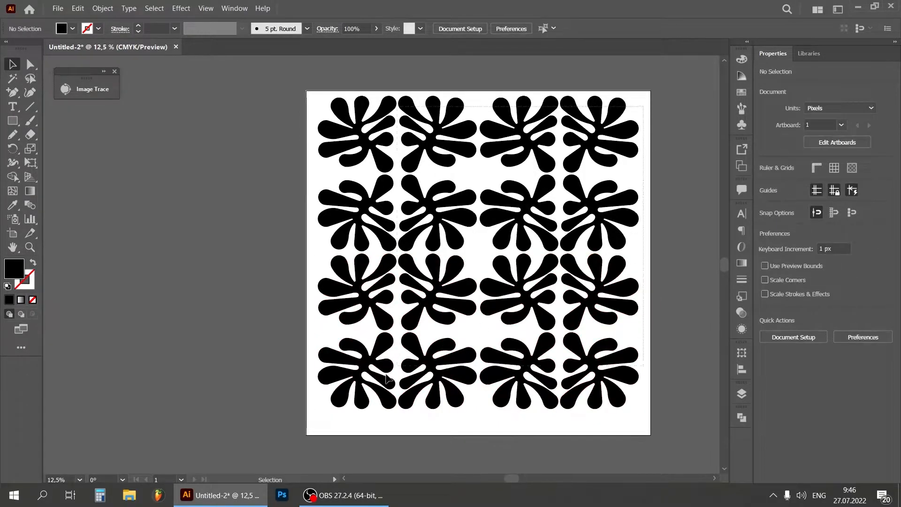
Group all four rows and centre the pattern vertically on the artboard
key("ctrl+a")
right_click(372, 305)
left_click(408, 385)
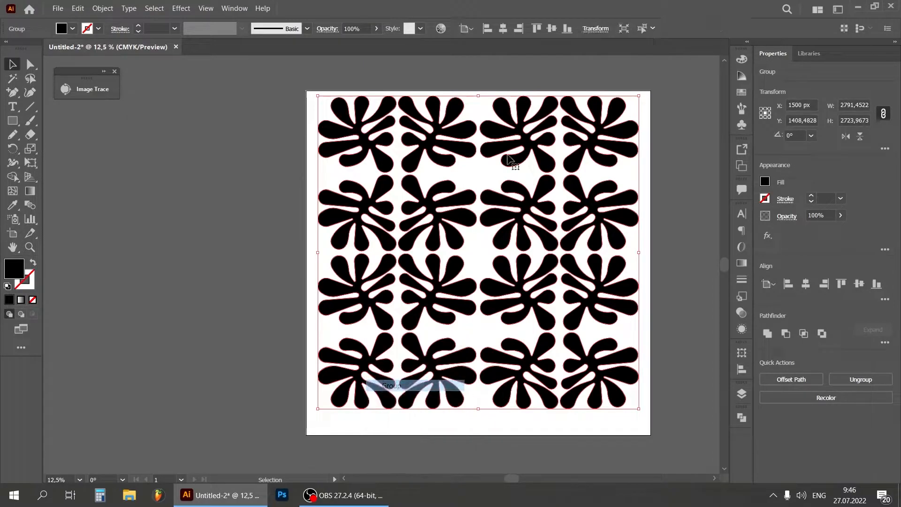
left_click(552, 28)
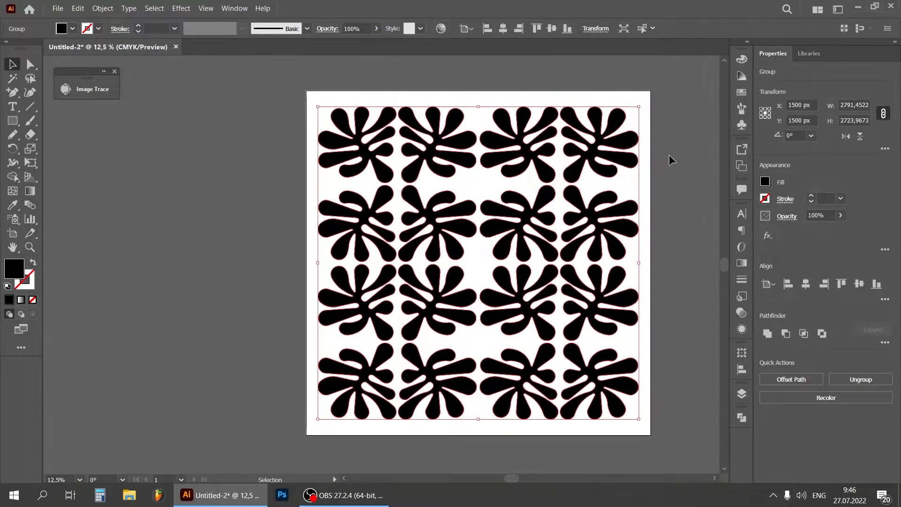
left_click(668, 155)
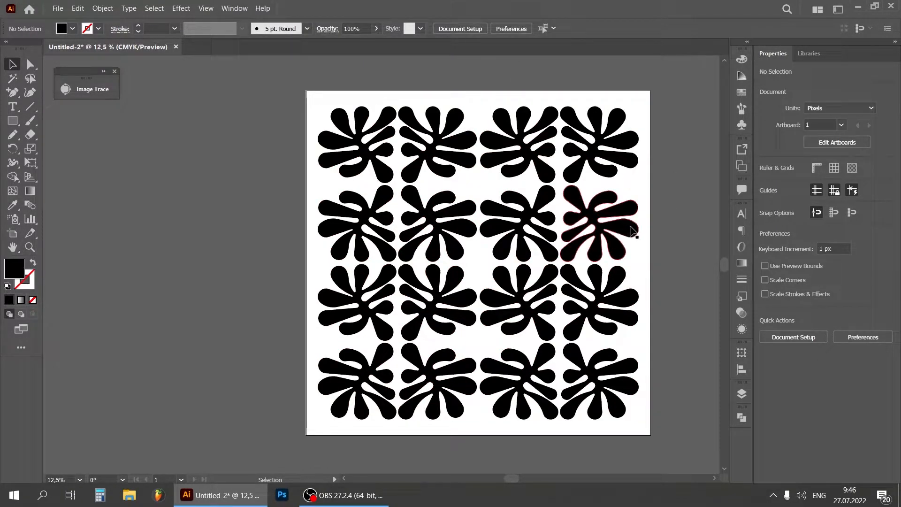
Scale the whole pattern up slightly from its centre, leaving a narrow margin around the artboard's edges
left_click(639, 166)
left_click_drag(642, 105, 648, 102)
left_click(671, 139)
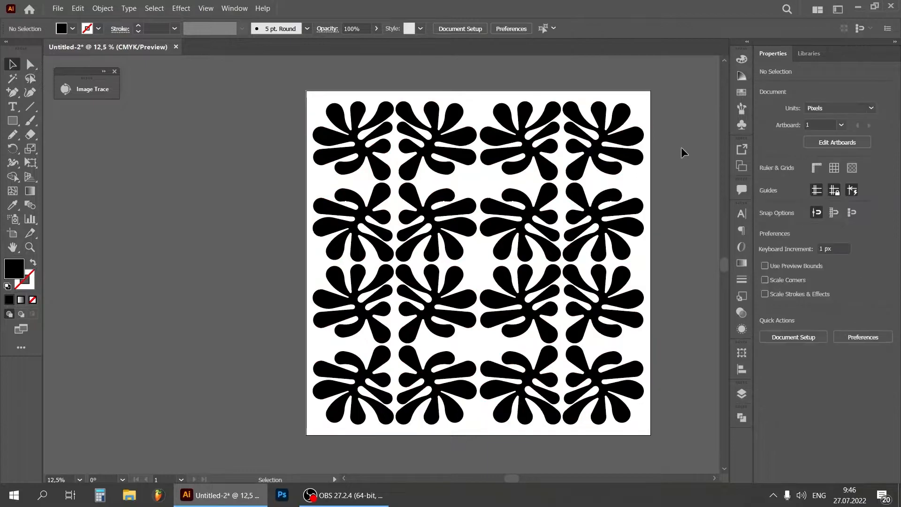
Draw a small black circle with the Ellipse tool in the gap at the centre of the pattern
left_click_drag(509, 478, 514, 478)
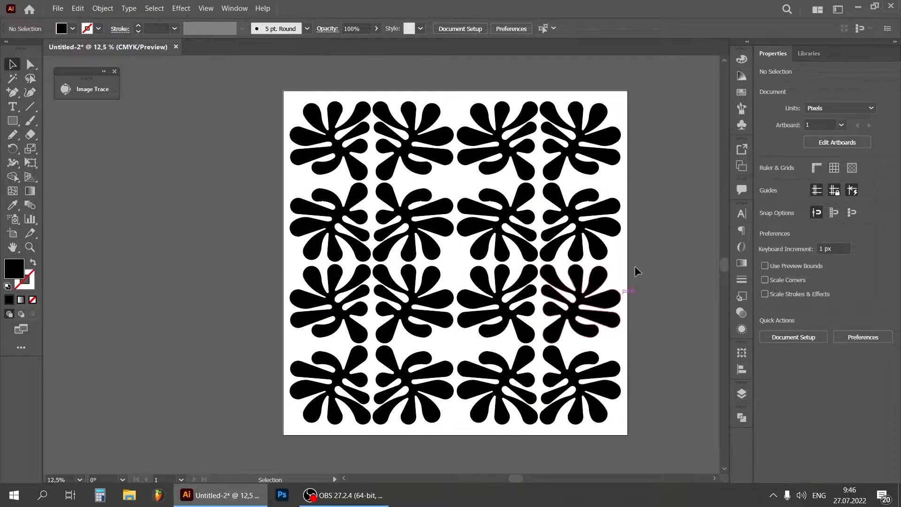
left_click_drag(8, 127, 70, 148)
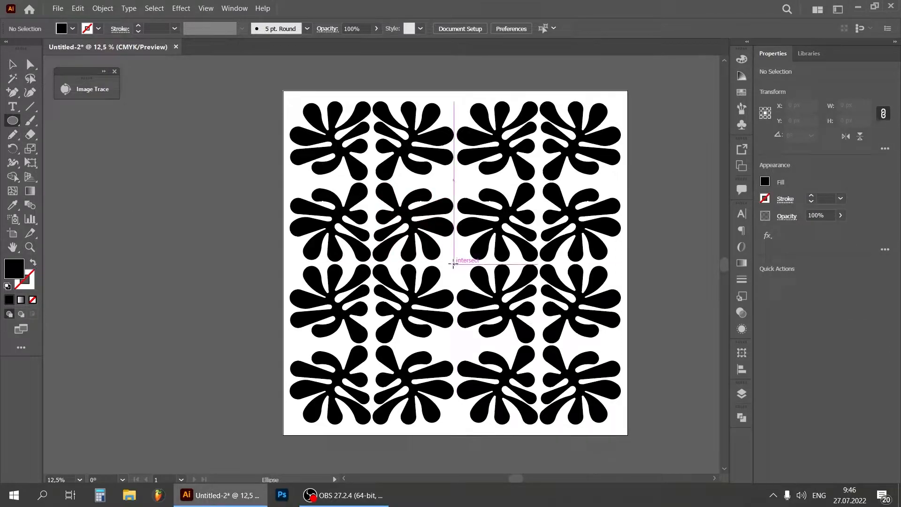
left_click_drag(454, 263, 464, 274)
left_click(12, 64)
left_click(457, 285)
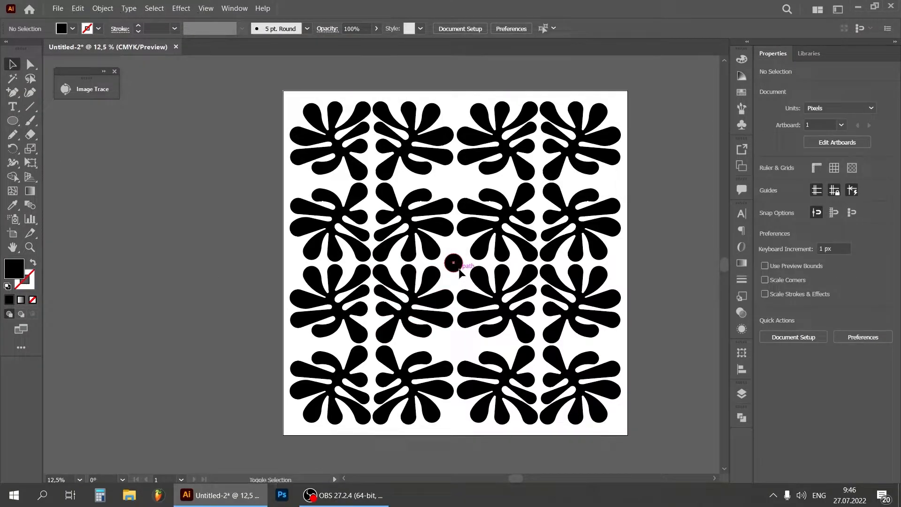
Centre the black circle on the artboard and copy it up and down the central vertical gap, making a column of five circles
left_click(460, 271)
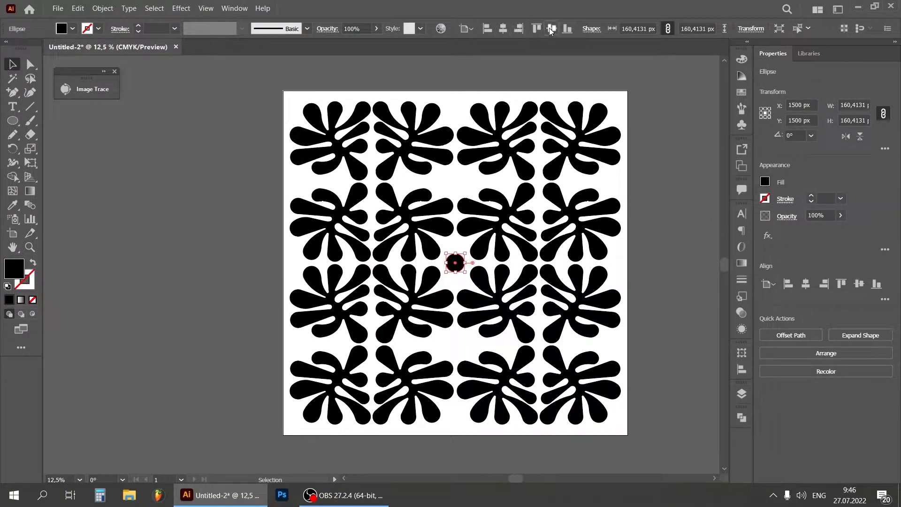
left_click(631, 148)
left_click_drag(463, 267, 464, 184)
left_click(650, 166)
scroll(674, 295, "up", 2)
left_click_drag(461, 241, 458, 404)
scroll(460, 403, "down", 2)
left_click(644, 261)
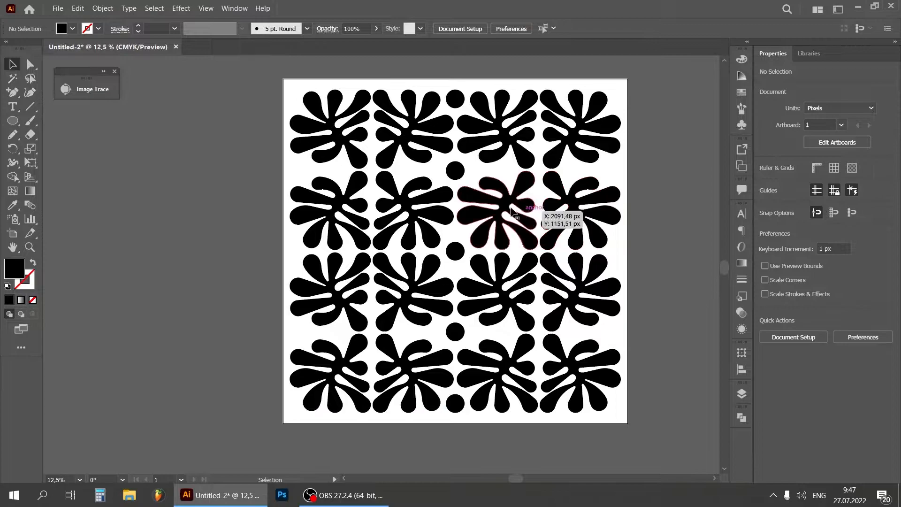
Place a smaller circle on each side of the lower row gap and copy the pair to the gap between the first two rows
left_click_drag(459, 175, 571, 171)
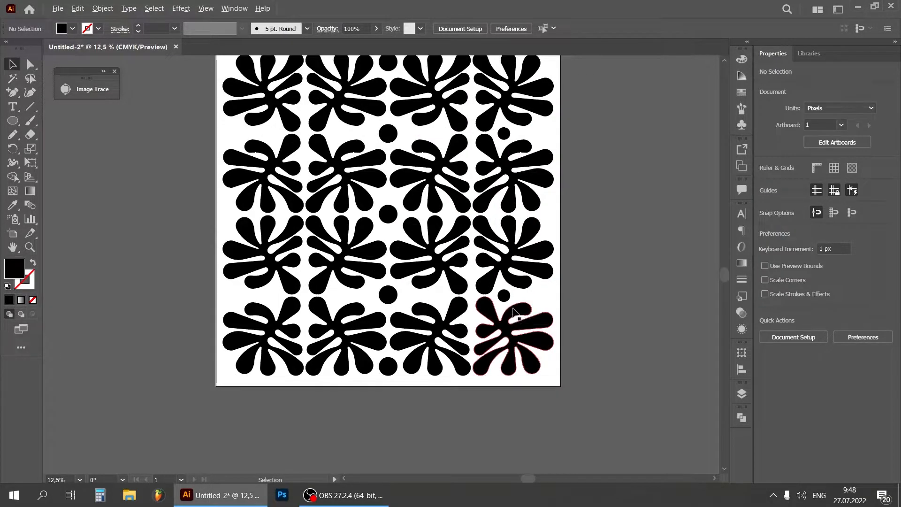
left_click_drag(502, 296, 271, 296)
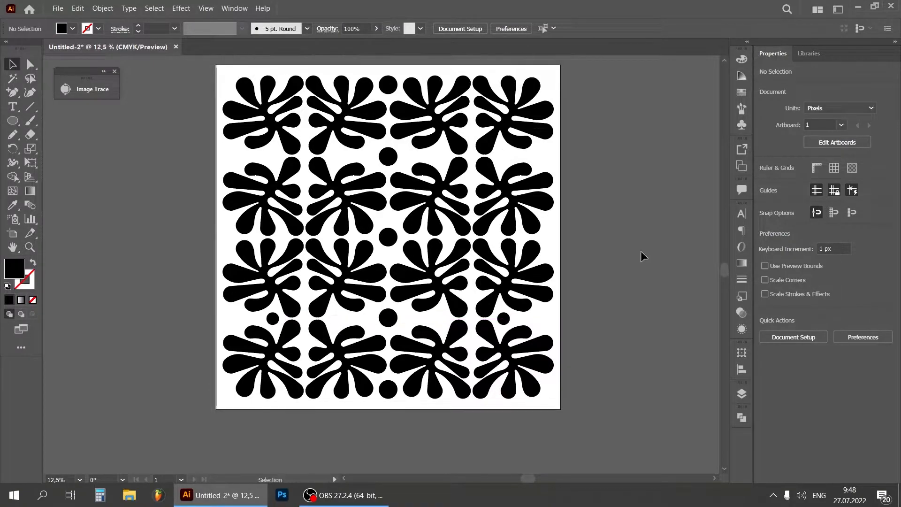
left_click_drag(505, 319, 505, 156)
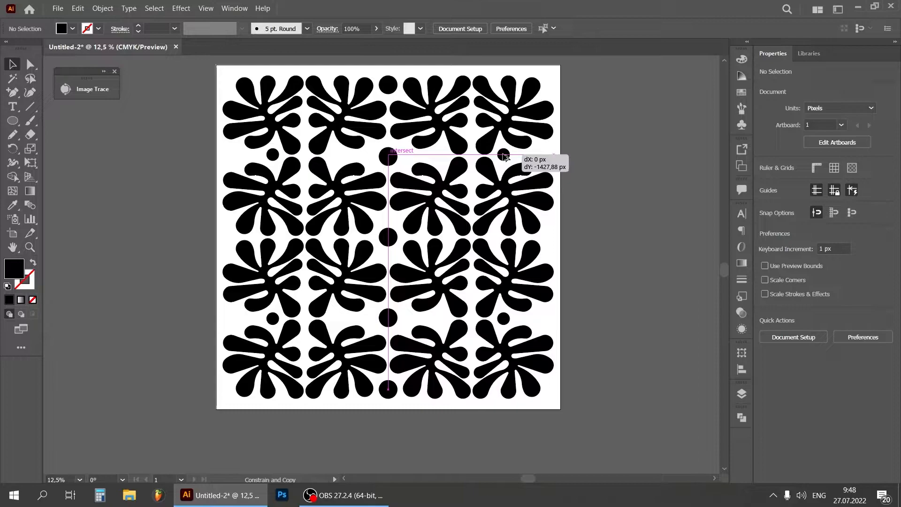
left_click_drag(504, 154, 504, 154)
left_click(604, 114)
Nudge the upper pair of small circles slightly down into line with the central circle
left_click(505, 155)
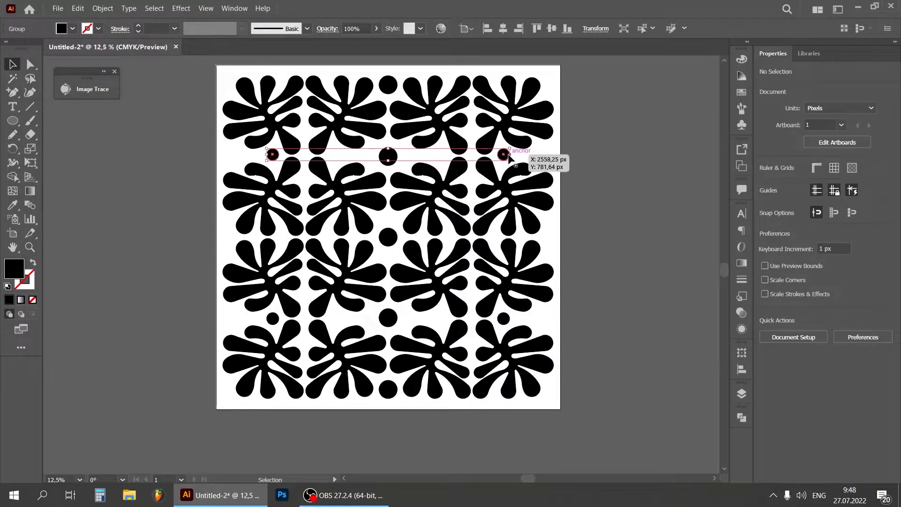
key("Down")
key("Down")
key("Down")
key("Down")
key("Down")
key("Down")
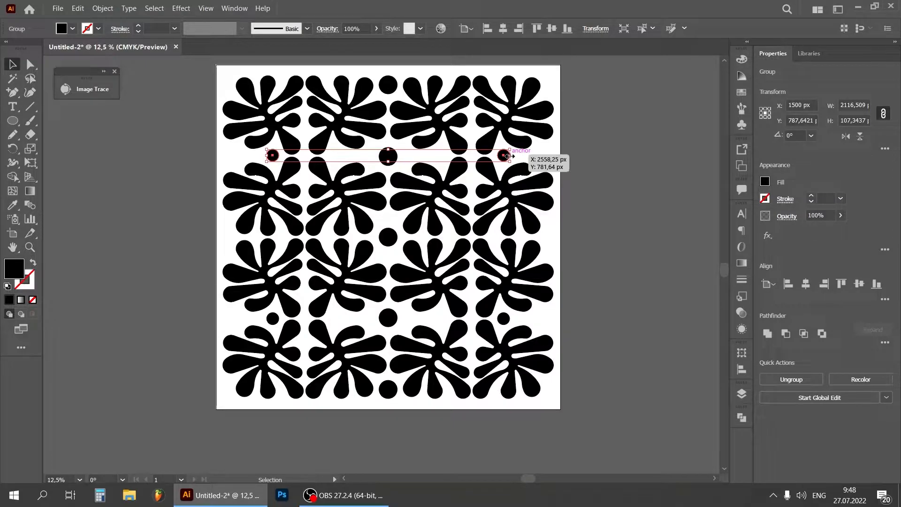
left_click(596, 146)
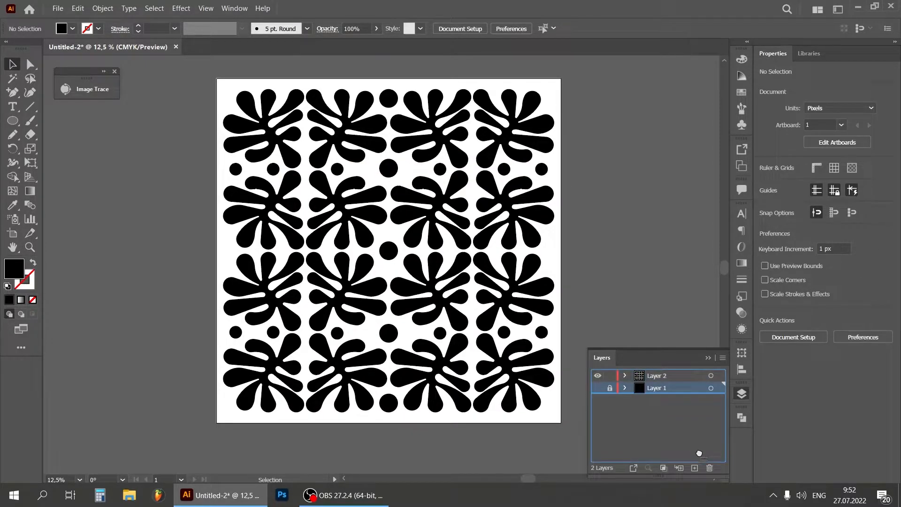
Create Layer 3 beneath the pattern's layer and lock Layer 2
left_click_drag(699, 453, 709, 469)
left_click(695, 468)
left_click_drag(678, 375, 615, 380)
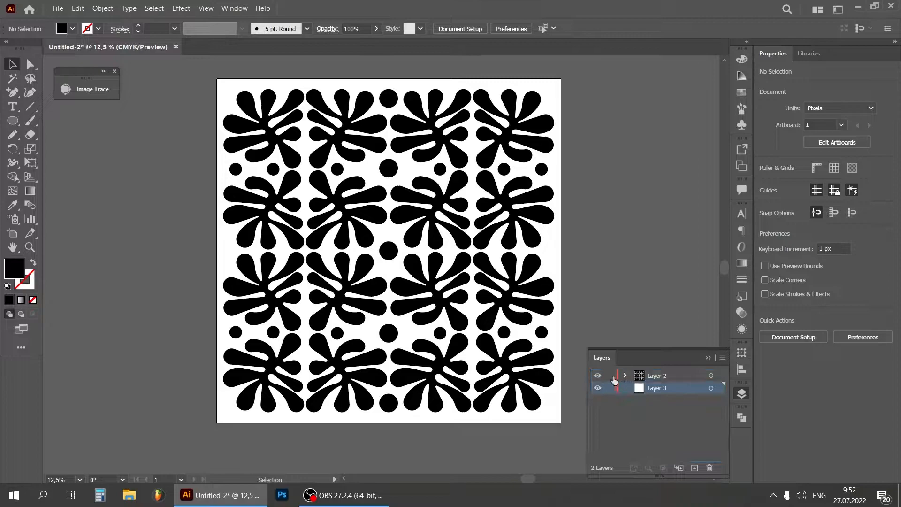
Draw a 3000 by 3000 px black rectangle on Layer 3 and centre it on the artboard as the background
left_click_drag(12, 121, 61, 123)
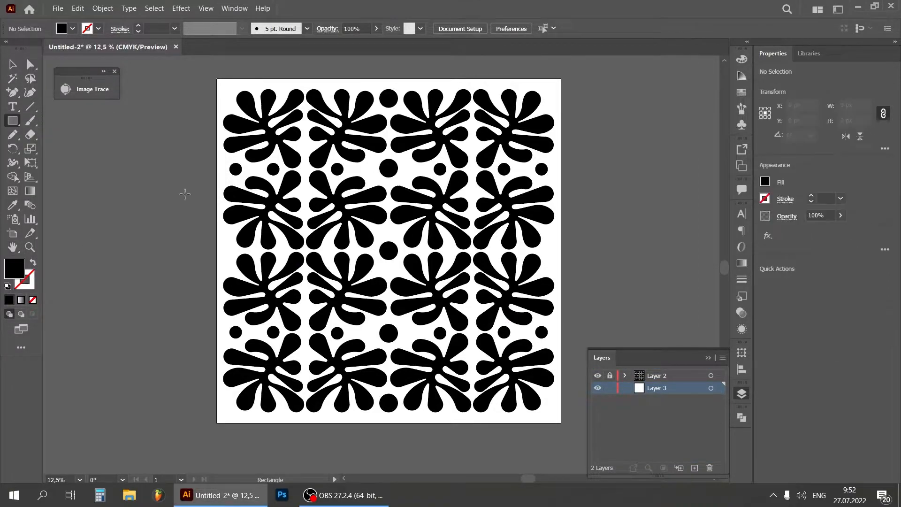
left_click(178, 273)
type("3000")
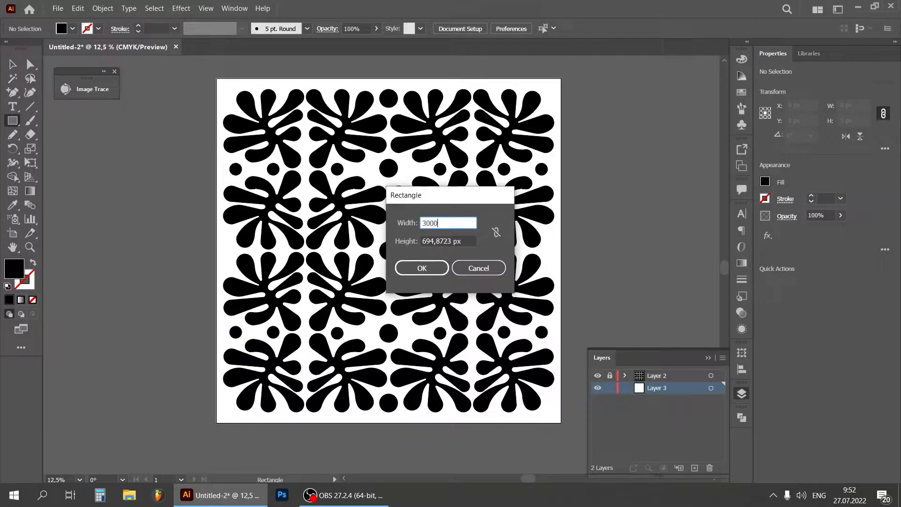
key("Tab")
type("3000")
key("Return")
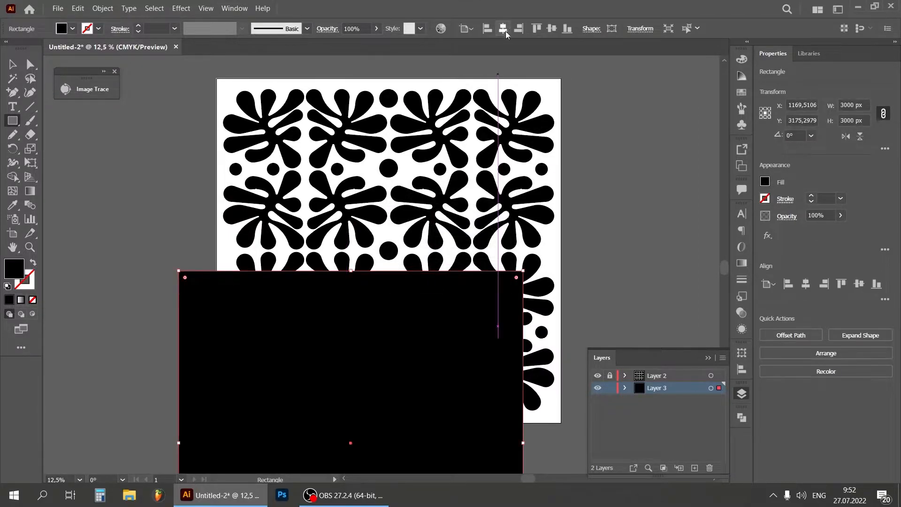
left_click(502, 29)
left_click(555, 30)
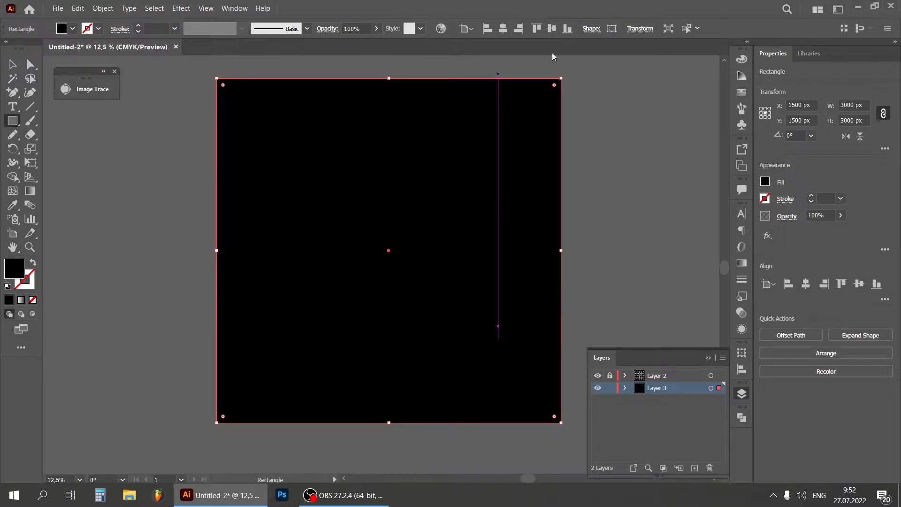
Lock Layer 3, unlock Layer 2 and select everything on Layer 2
left_click(610, 388)
left_click(610, 376)
left_click(711, 375)
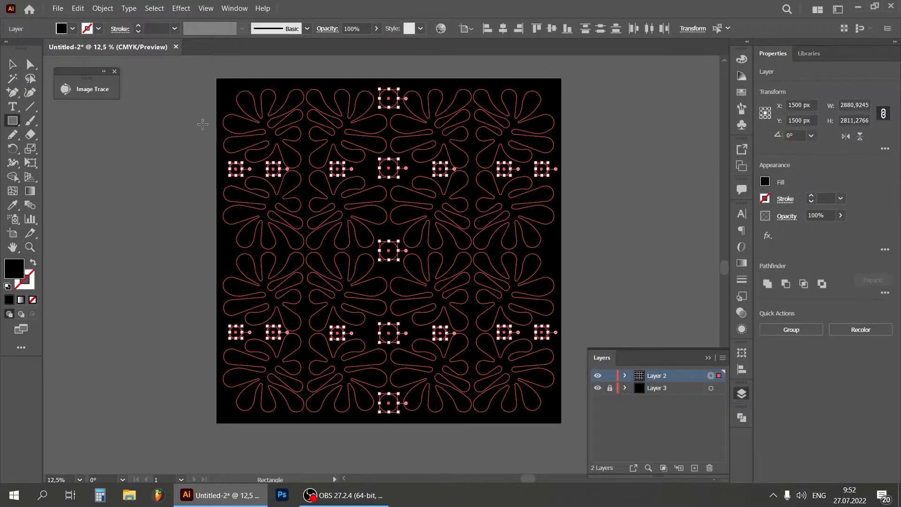
Ungroup the selected pattern once
left_click(103, 8)
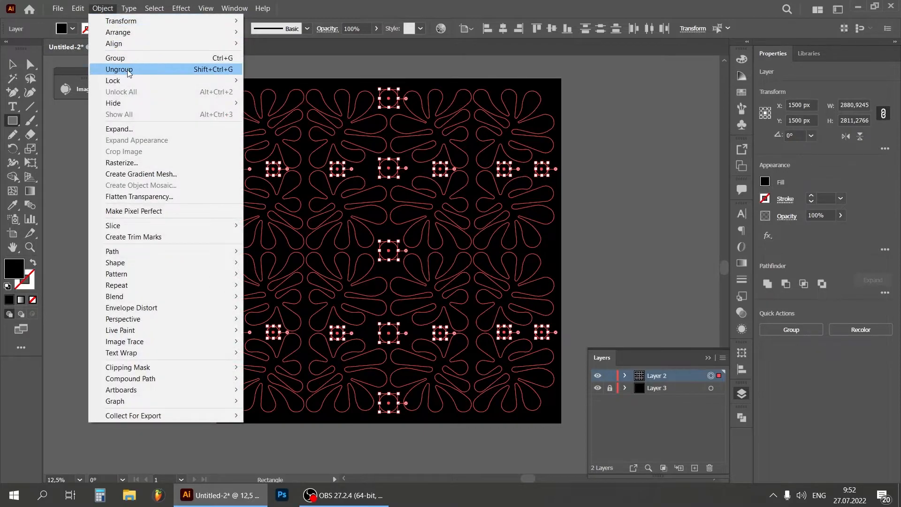
left_click(119, 69)
right_click(291, 144)
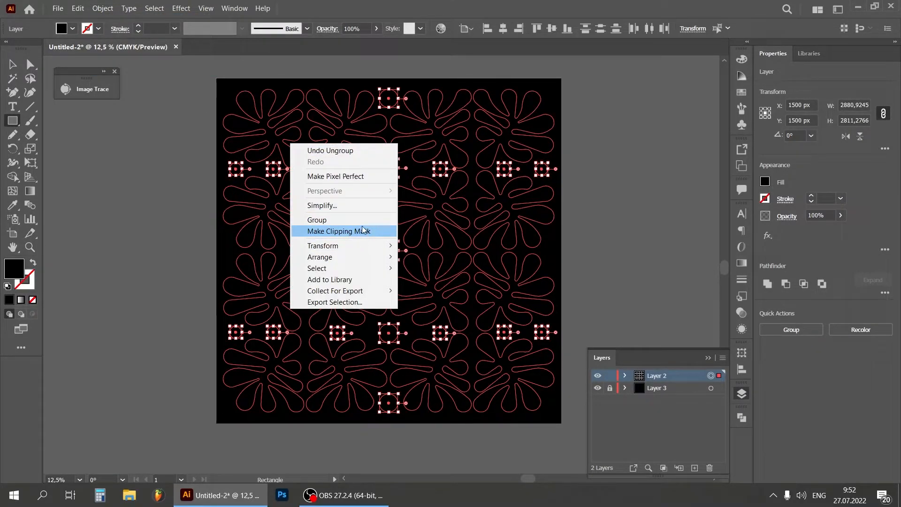
left_click(410, 156)
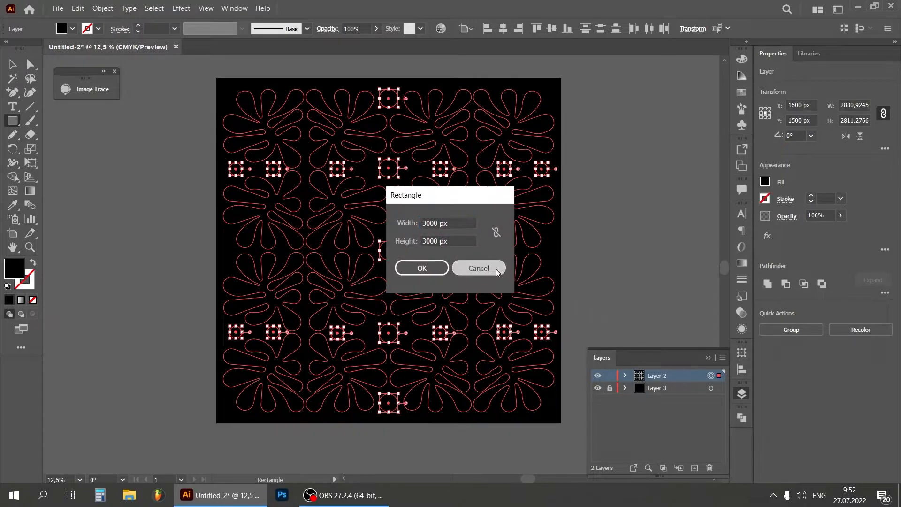
left_click(478, 268)
Keep ungrouping the nested pattern groups until each shape is separate, and deselect everything
left_click(103, 8)
left_click(122, 69)
left_click(102, 8)
left_click(123, 69)
left_click(102, 8)
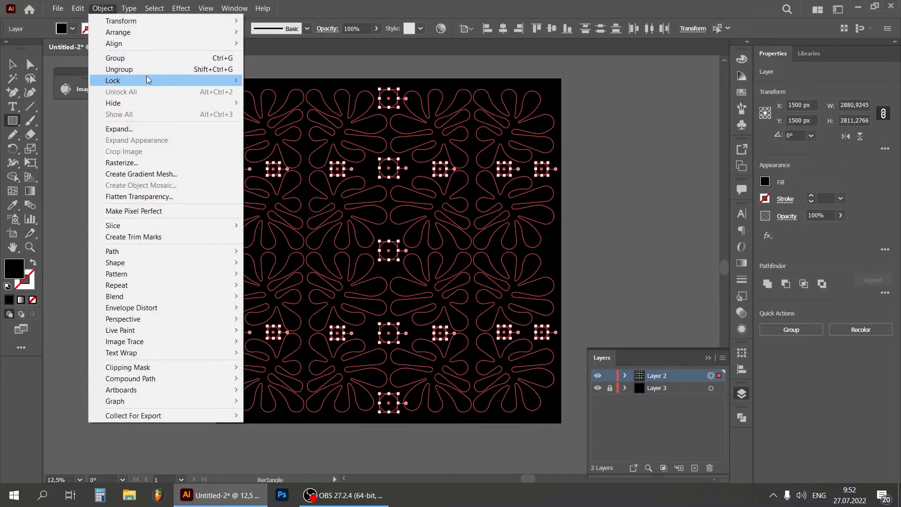
left_click(123, 69)
left_click(102, 10)
left_click(603, 181)
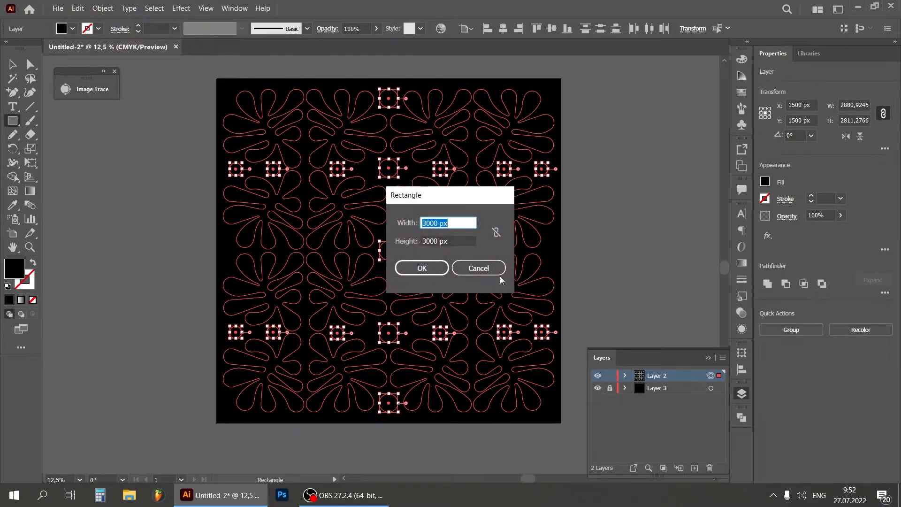
left_click(499, 274)
left_click(12, 65)
left_click(55, 143)
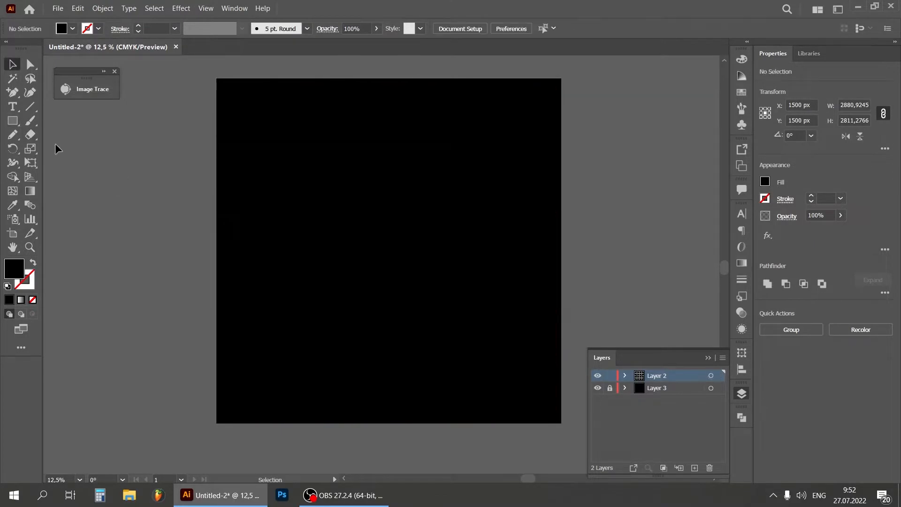
Select the organic shape in the artboard's upper-left corner and give it a freeform gradient fill drawn with points
key("ctrl+plus")
key("ctrl+plus")
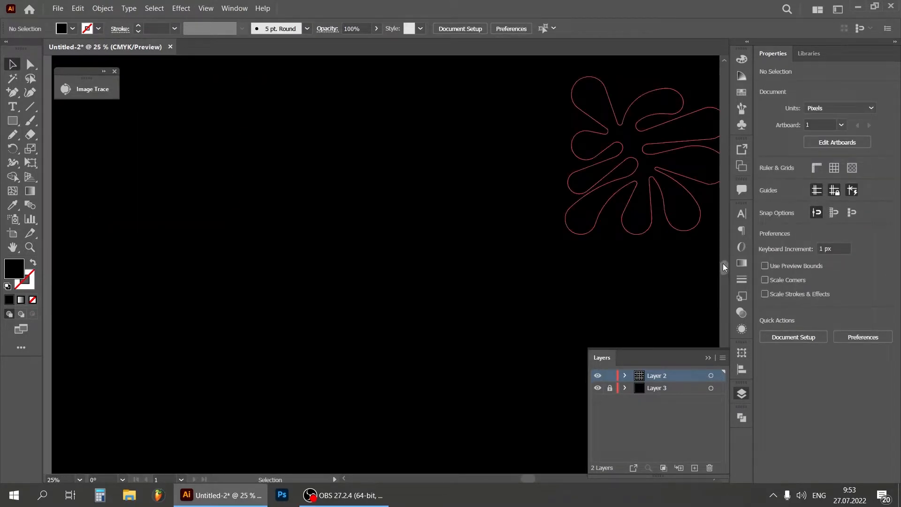
left_click_drag(723, 263, 726, 236)
left_click_drag(524, 480, 513, 479)
left_click(261, 263)
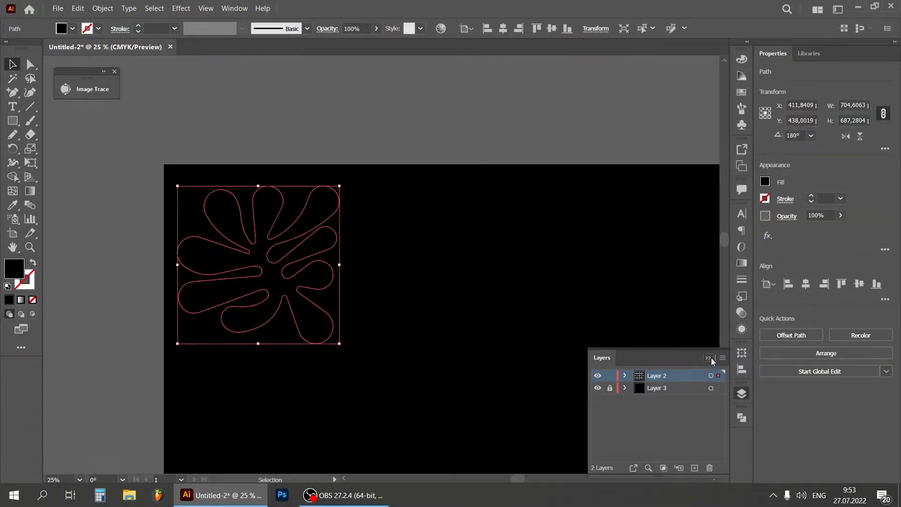
left_click(710, 358)
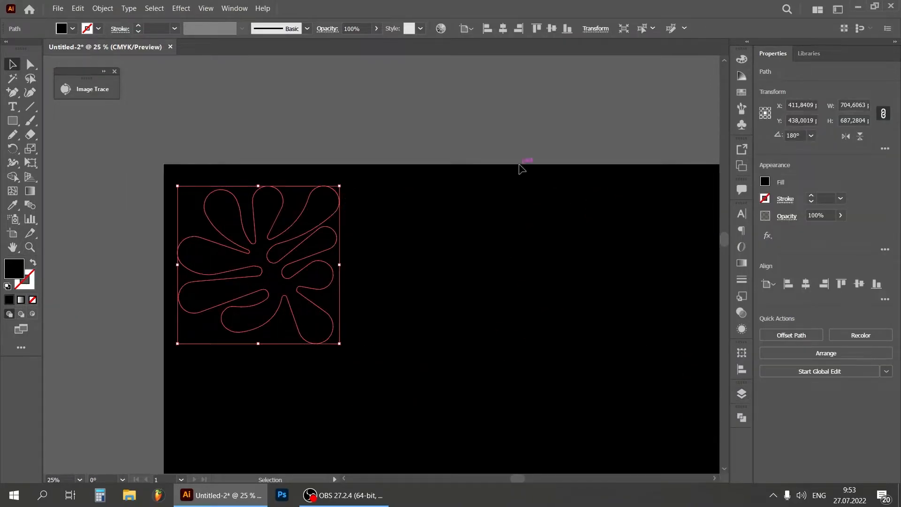
left_click(21, 299)
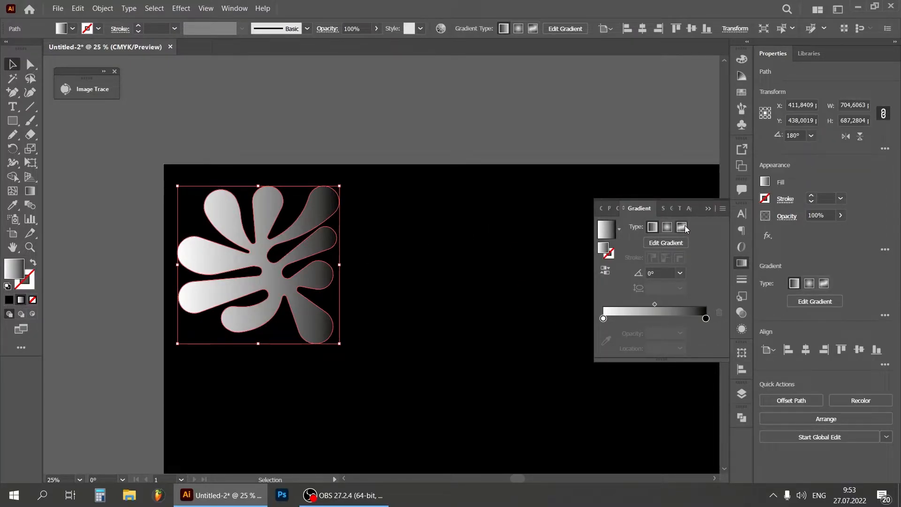
left_click(685, 229)
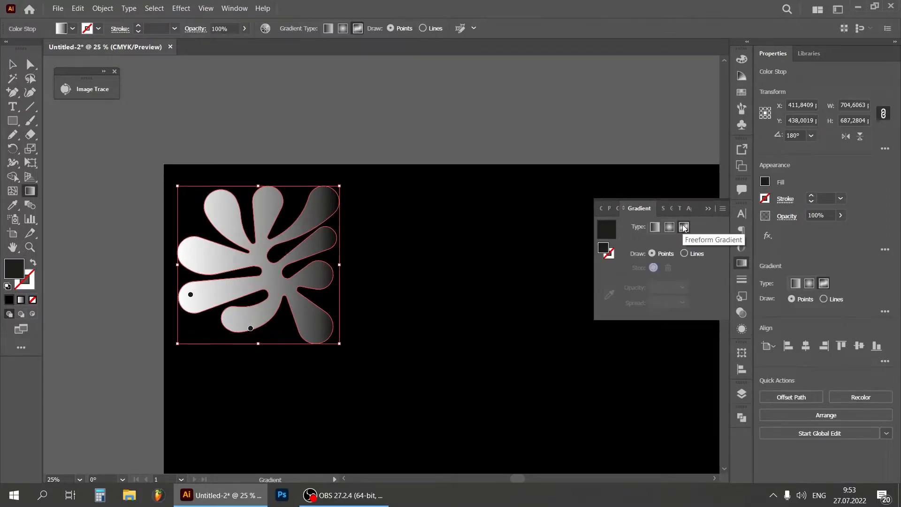
Add white gradient points to the shape's four upper and upper-left arms and one at the lower part of its hub
left_click(217, 257)
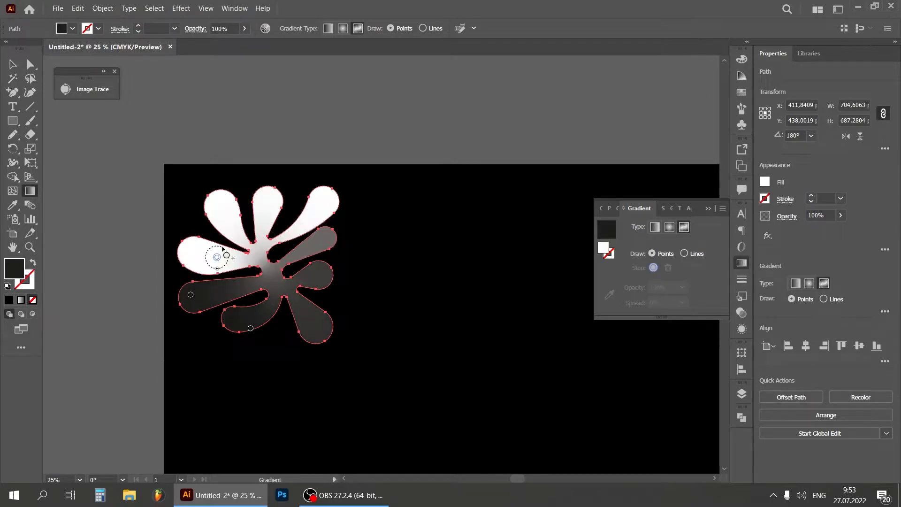
left_click(230, 214)
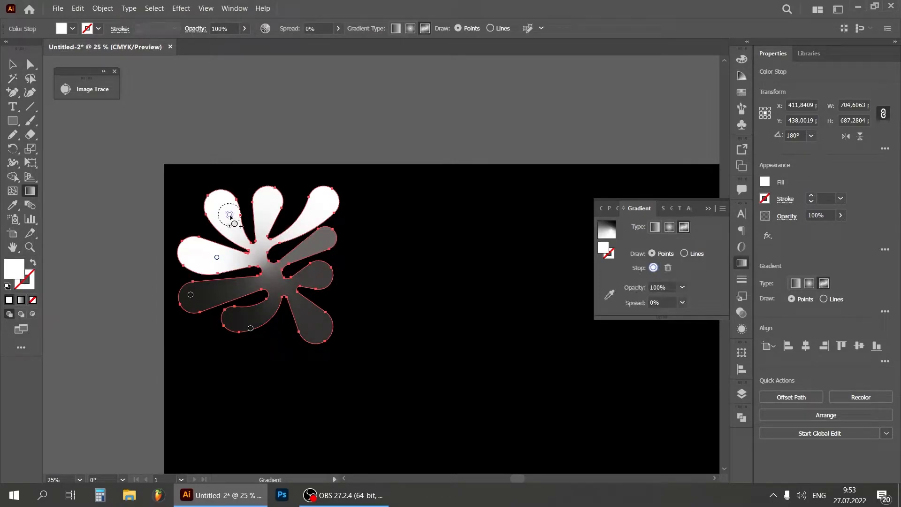
left_click(315, 208)
left_click(267, 210)
left_click(269, 271)
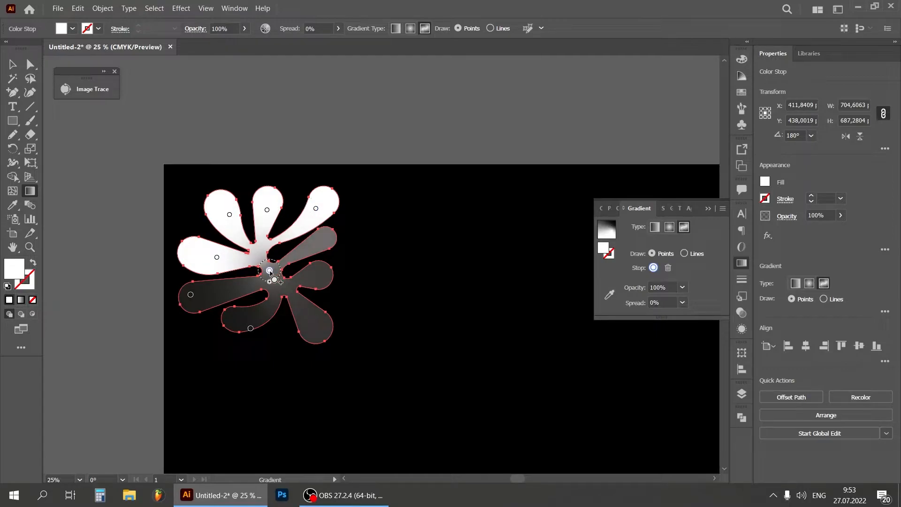
left_click_drag(269, 271, 277, 285)
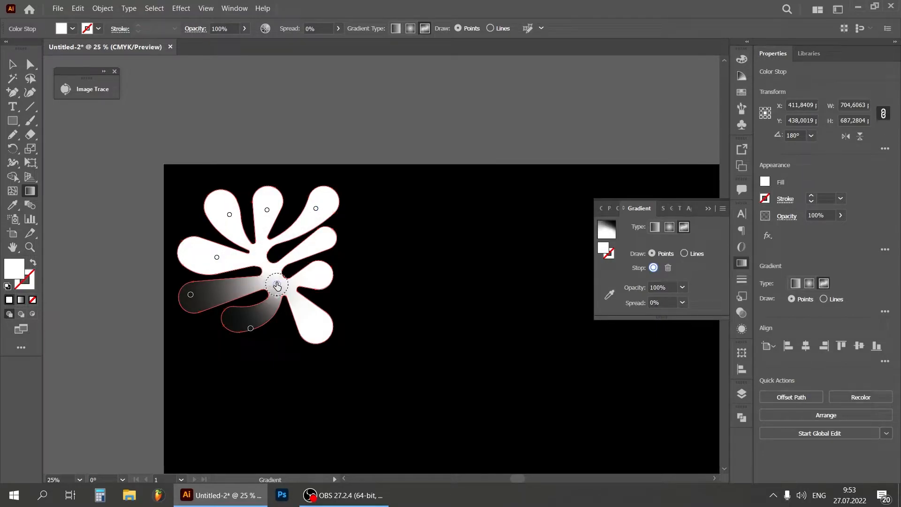
Add more white gradient points at the upper part of the hub and in the shape's right-hand arms
left_click(258, 256)
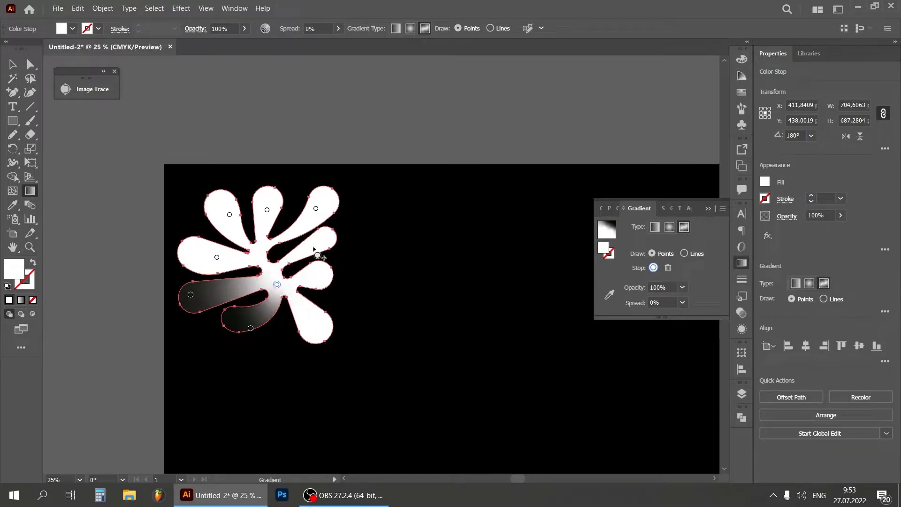
left_click(313, 276)
left_click(308, 316)
Recolour the dark gradient point in the shape's lower-left arm to yellow-green
left_click(191, 295)
left_click(192, 295)
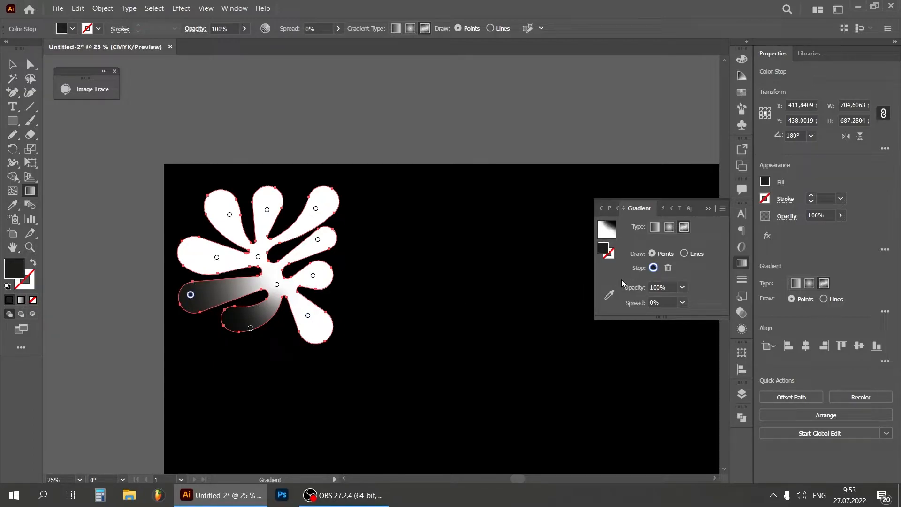
double_click(605, 252)
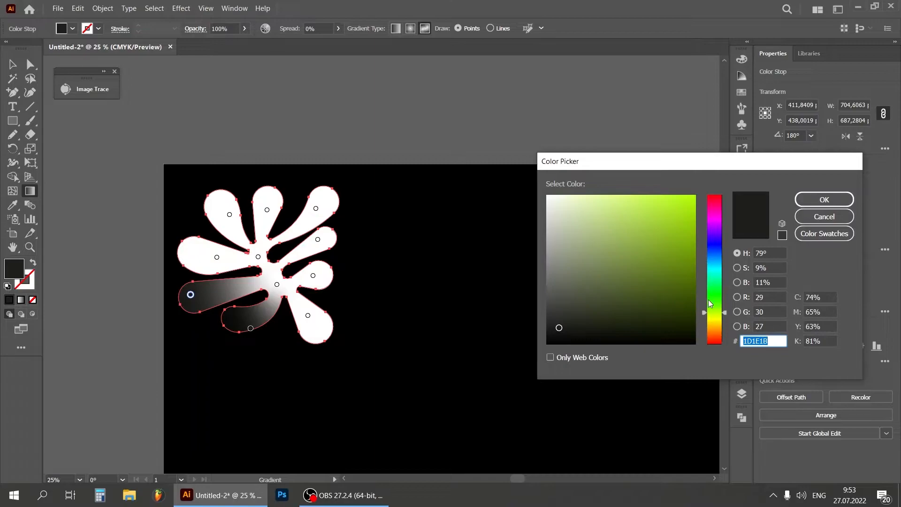
left_click(824, 199)
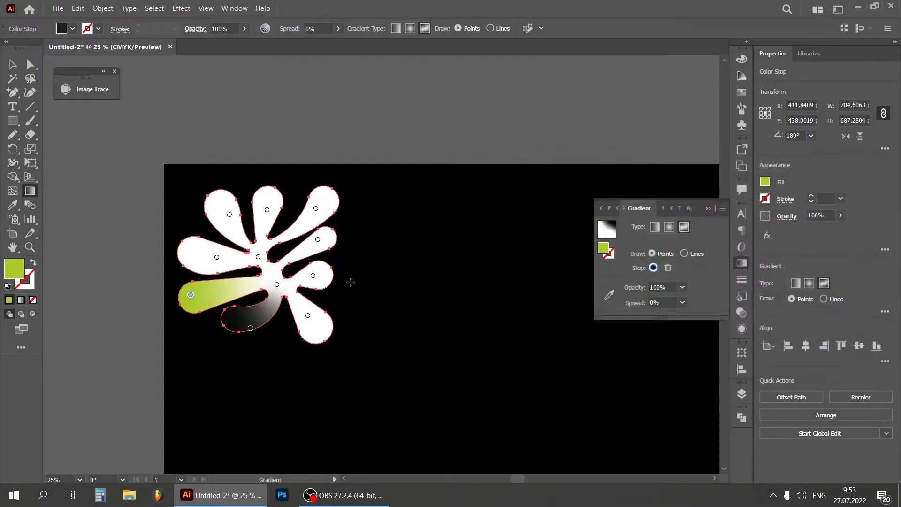
Recolour the gradient point at the lower part of the hub to orange FFAE39
left_click(278, 285)
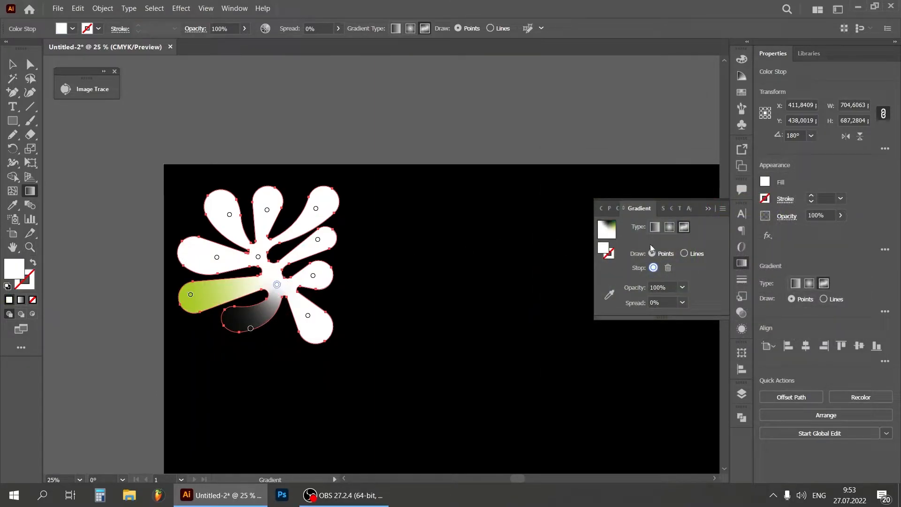
double_click(604, 251)
left_click(718, 330)
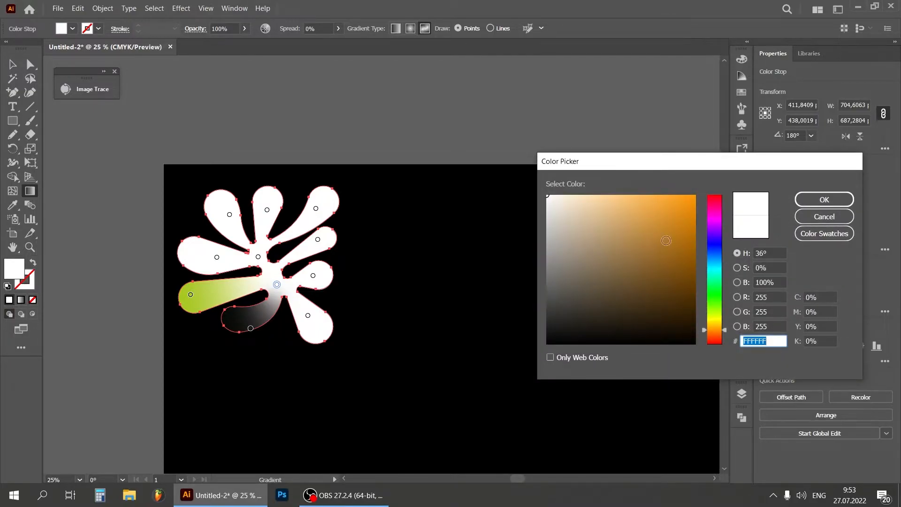
left_click(670, 205)
left_click_drag(656, 197, 663, 194)
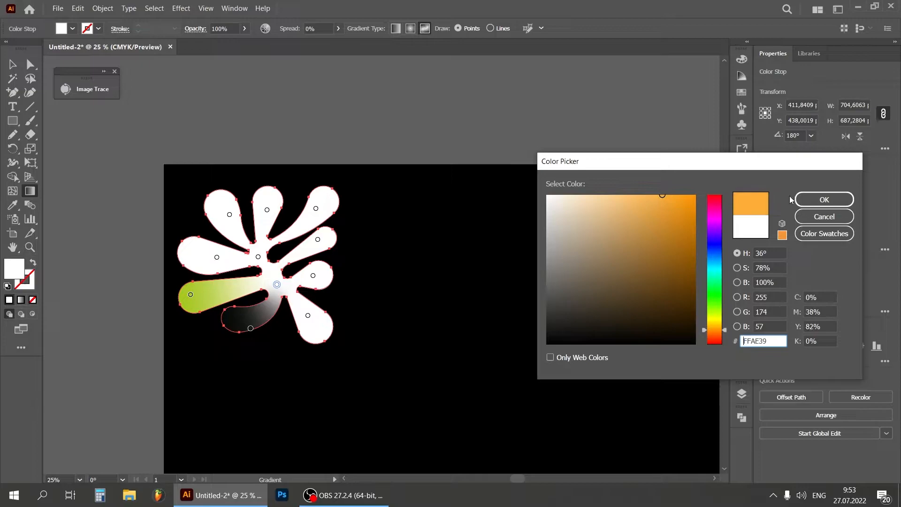
left_click(824, 199)
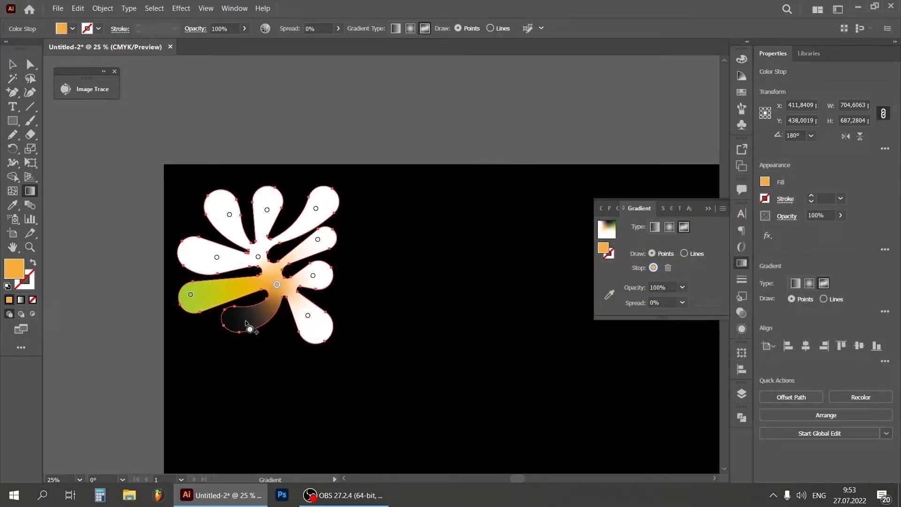
Recolour the gradient point at the upper part of the hub to near-black
left_click(258, 258)
double_click(607, 254)
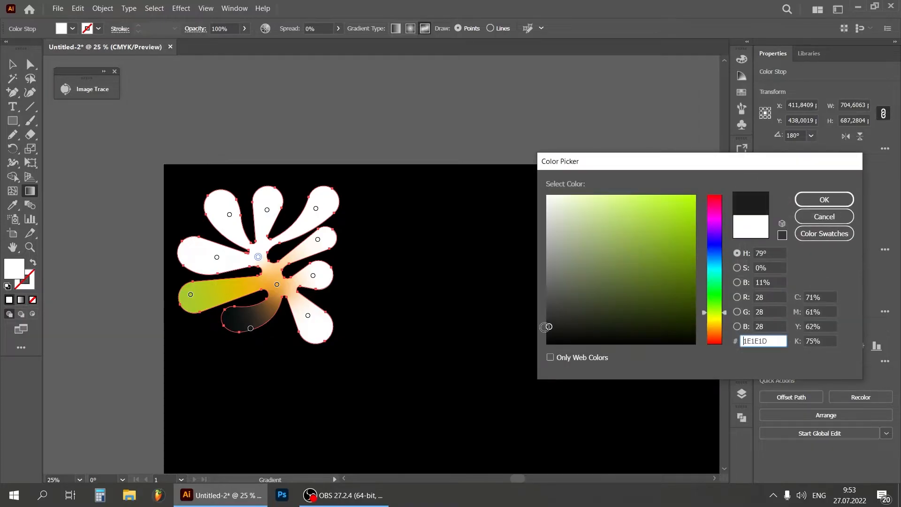
left_click(824, 200)
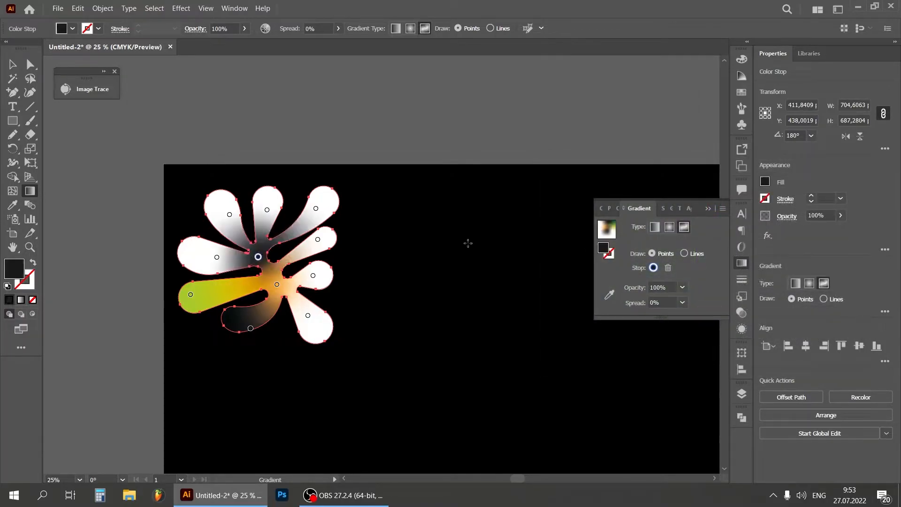
Recolour the white gradient point in the shape's upper left-hand arm, just above the yellow-green arm, to pink
left_click(217, 256)
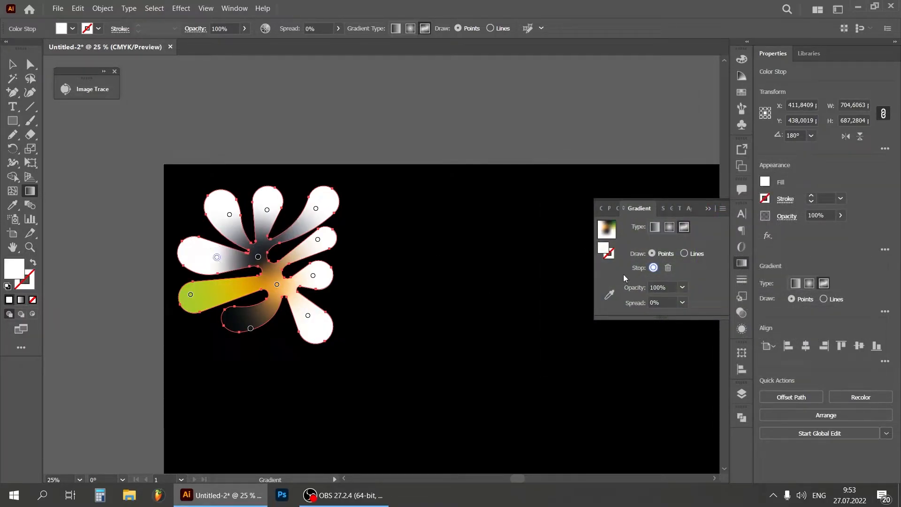
double_click(604, 249)
left_click_drag(721, 225, 722, 210)
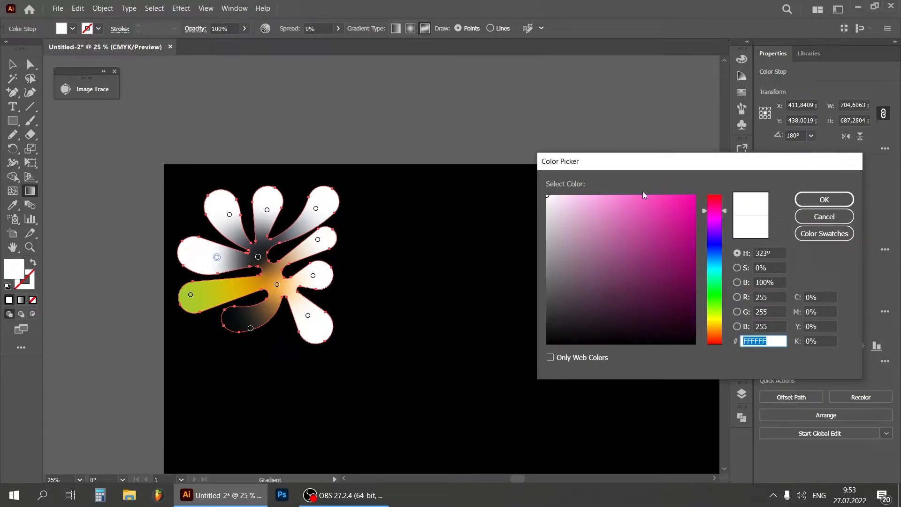
left_click(648, 201)
left_click(825, 200)
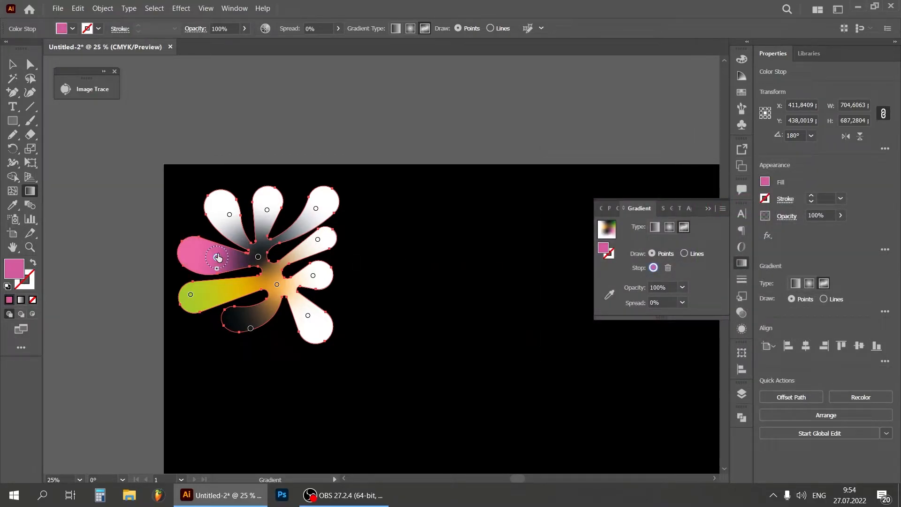
Change the gradient point in the pink left-hand arm to golden yellow
double_click(604, 249)
left_click_drag(716, 316, 716, 330)
left_click_drag(685, 211, 660, 194)
left_click(824, 200)
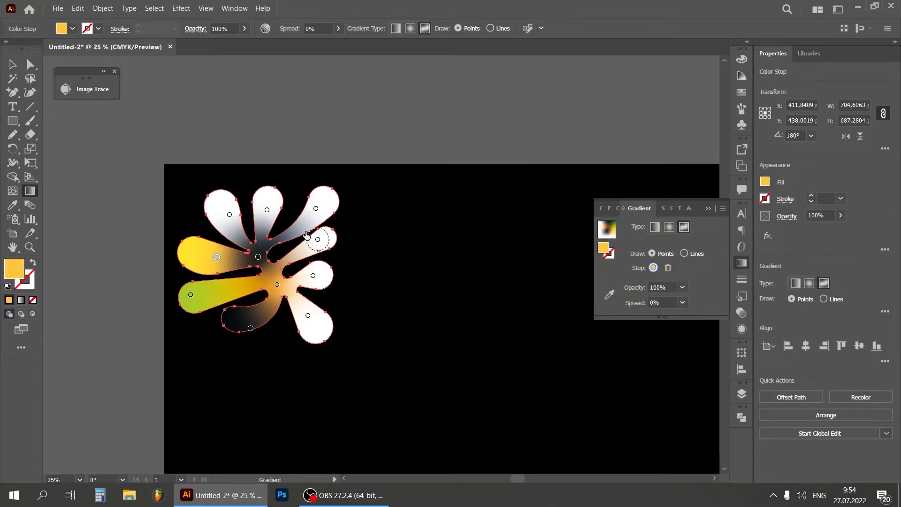
Recolour the white gradient point in the shape's upper-left arm to medium green
left_click(229, 215)
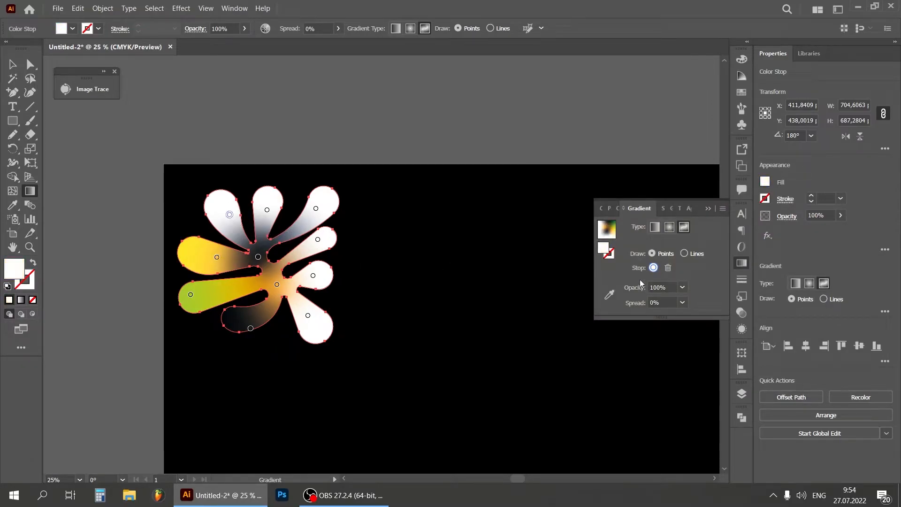
double_click(604, 248)
left_click(715, 308)
left_click(621, 248)
left_click(824, 200)
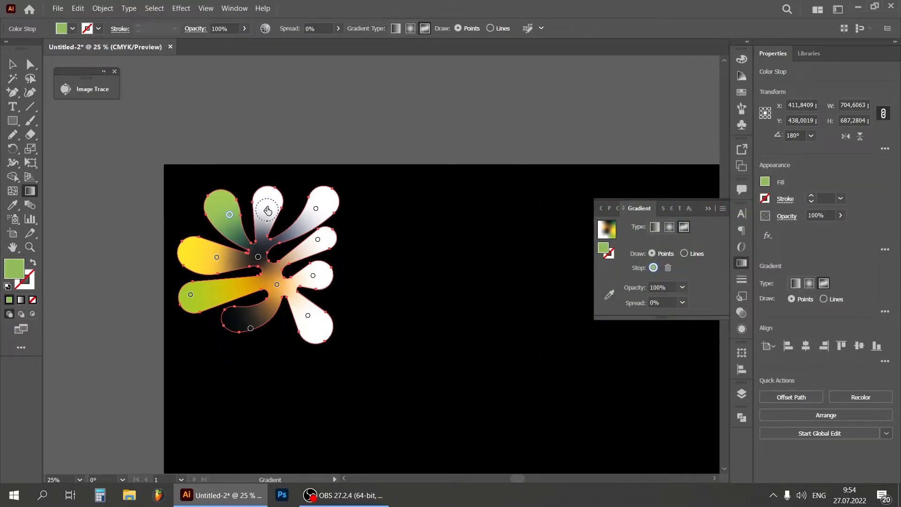
Recolour the gradient point in the shape's top middle arm to red EA3232
left_click(267, 209)
double_click(604, 250)
left_click_drag(720, 213, 715, 183)
left_click(665, 205)
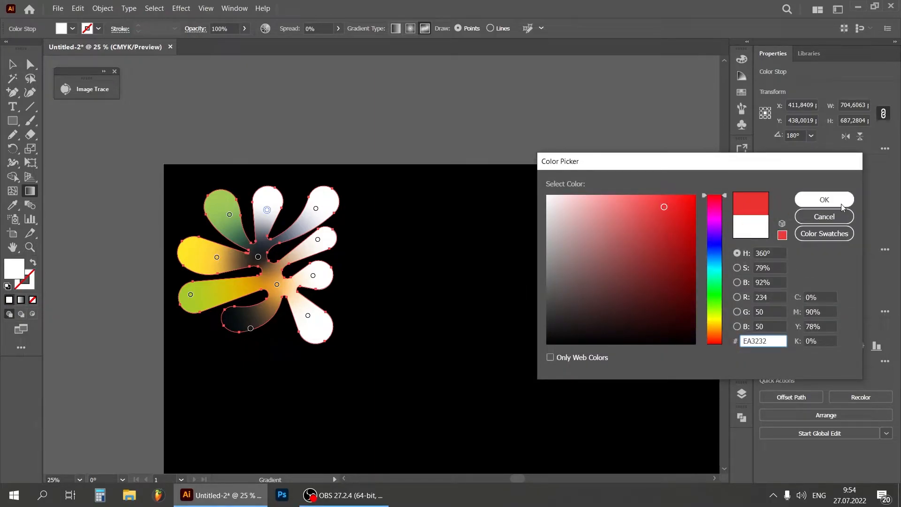
left_click(825, 200)
Move the gradient point of the second right-hand arm from the top inward towards the hub and recolour it to near-black 141414
left_click(316, 208)
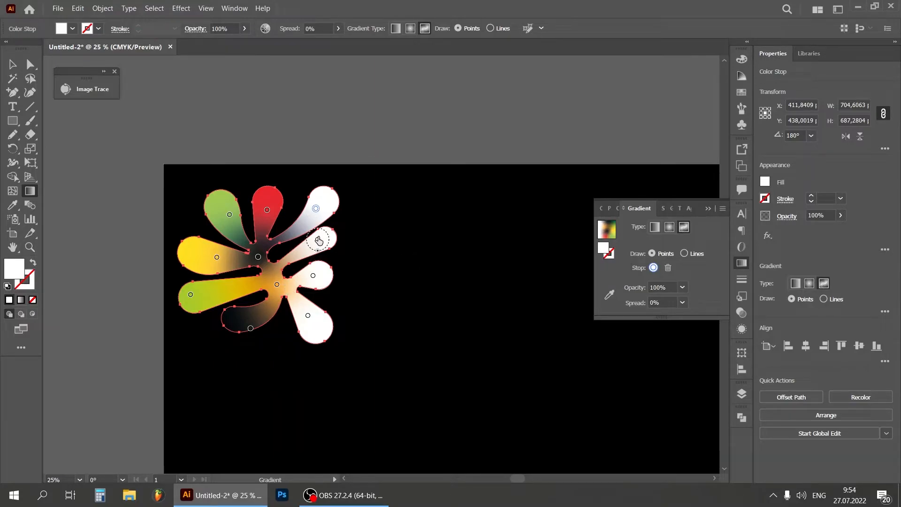
left_click_drag(318, 240, 297, 254)
double_click(603, 249)
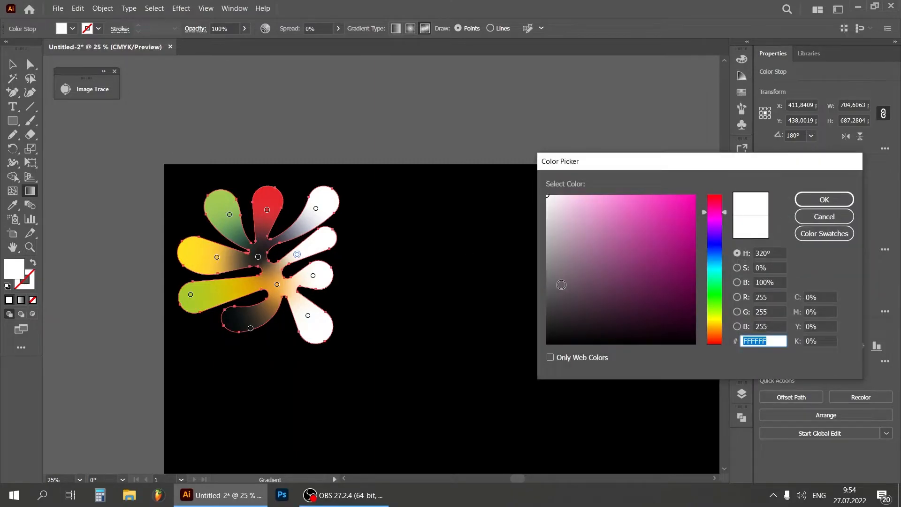
left_click_drag(557, 283, 535, 318)
left_click_drag(595, 328, 536, 331)
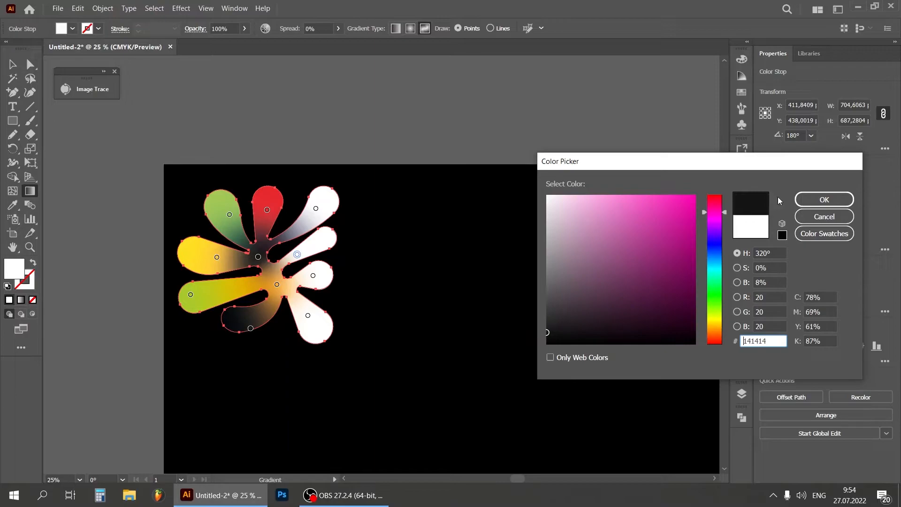
left_click(824, 199)
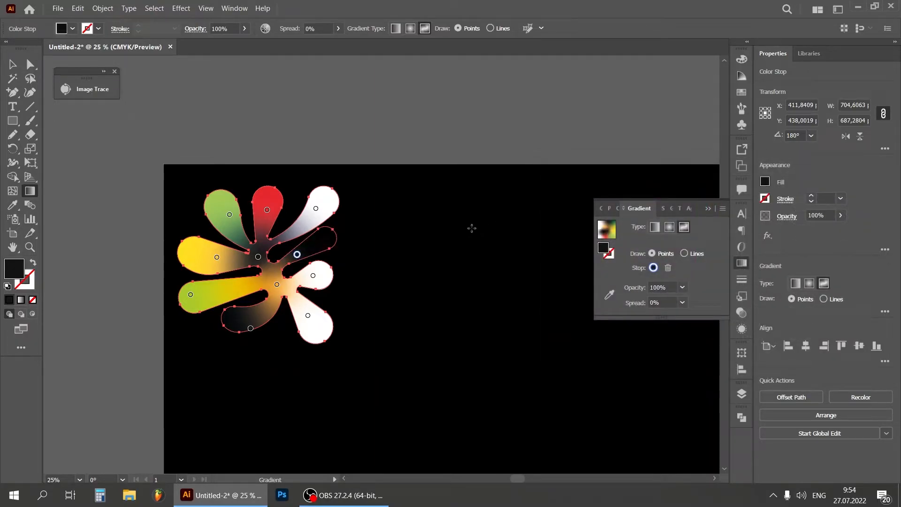
Add a yellow-green gradient point at the tip of the darkened right-hand arm and shift its dark point closer to the hub
left_click(329, 236)
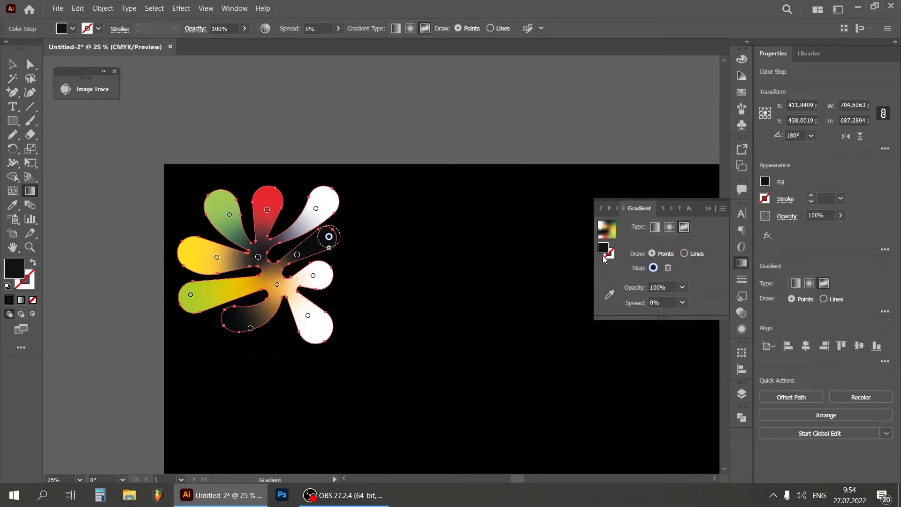
double_click(604, 249)
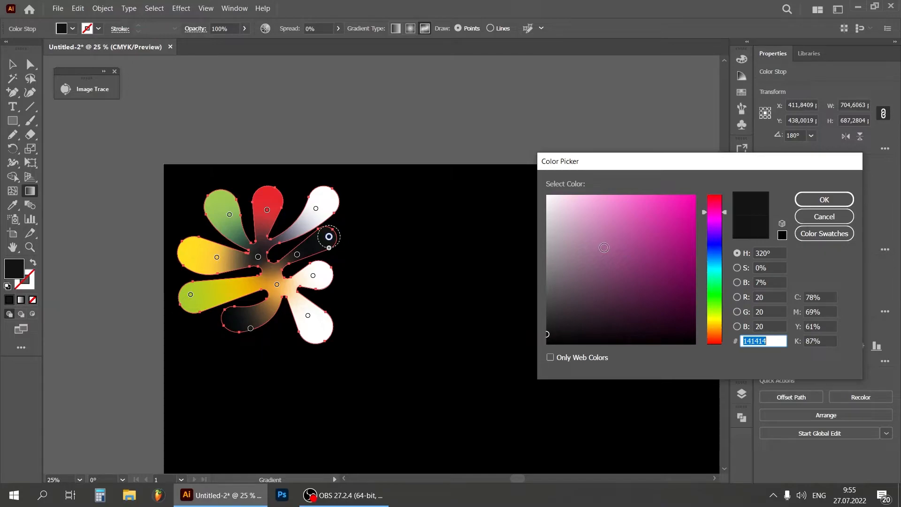
left_click(716, 318)
left_click_drag(637, 220, 674, 194)
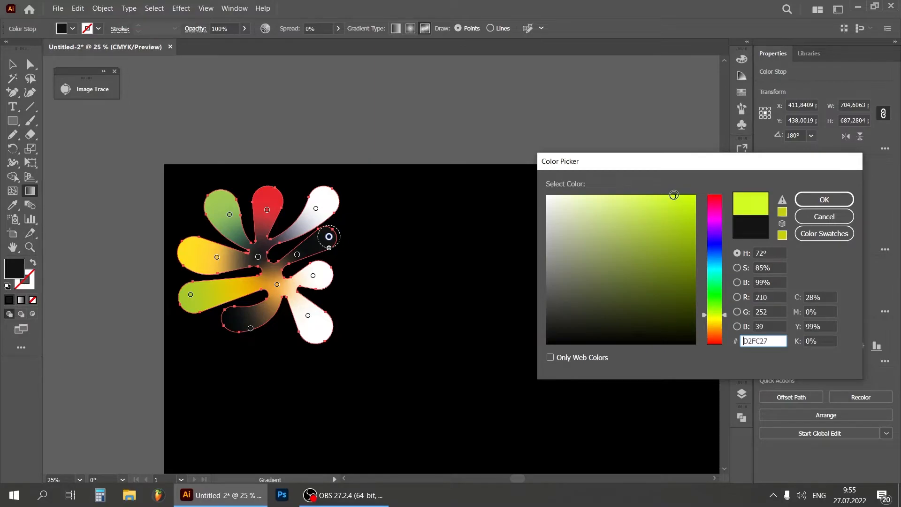
left_click(825, 199)
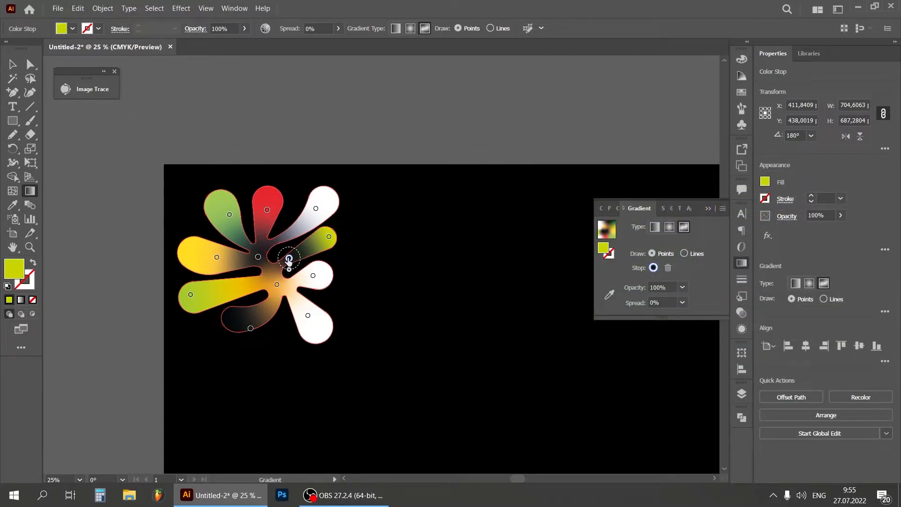
left_click(289, 258)
Recolour the white gradient point in the shape's upper-right arm to golden yellow
left_click(316, 209)
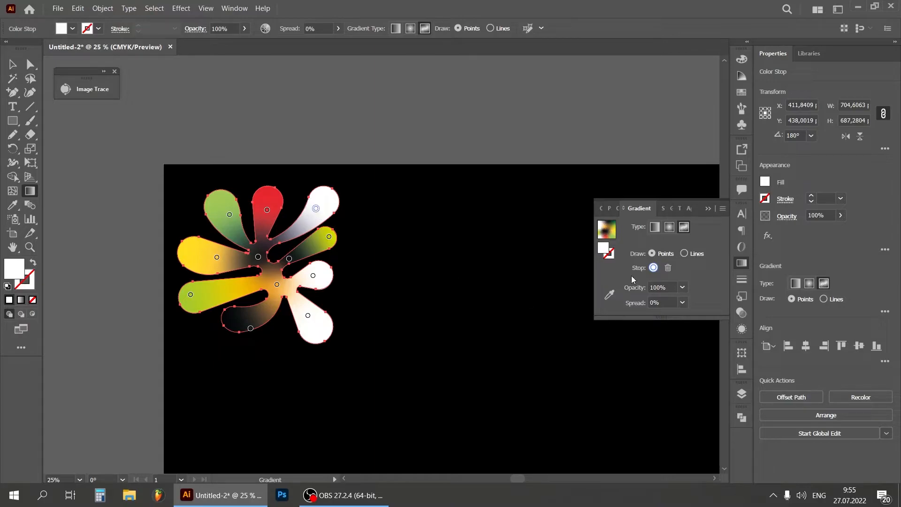
double_click(601, 250)
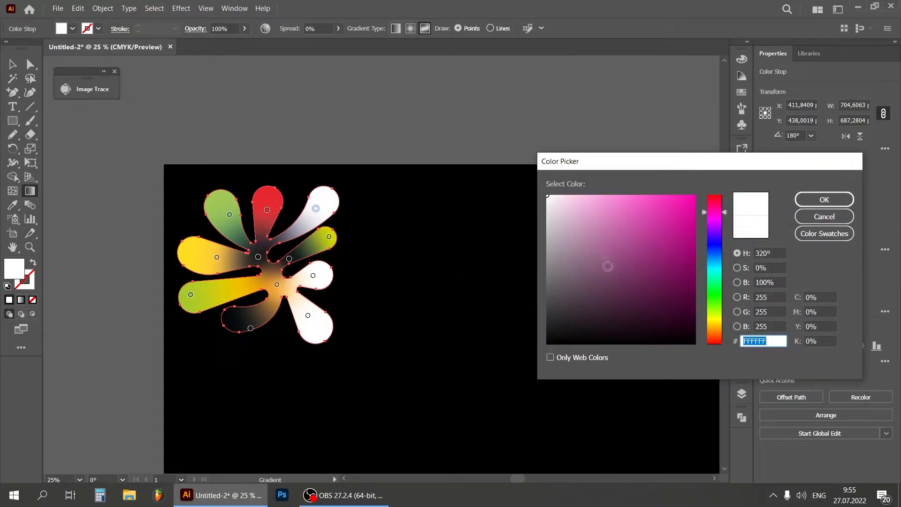
left_click(715, 327)
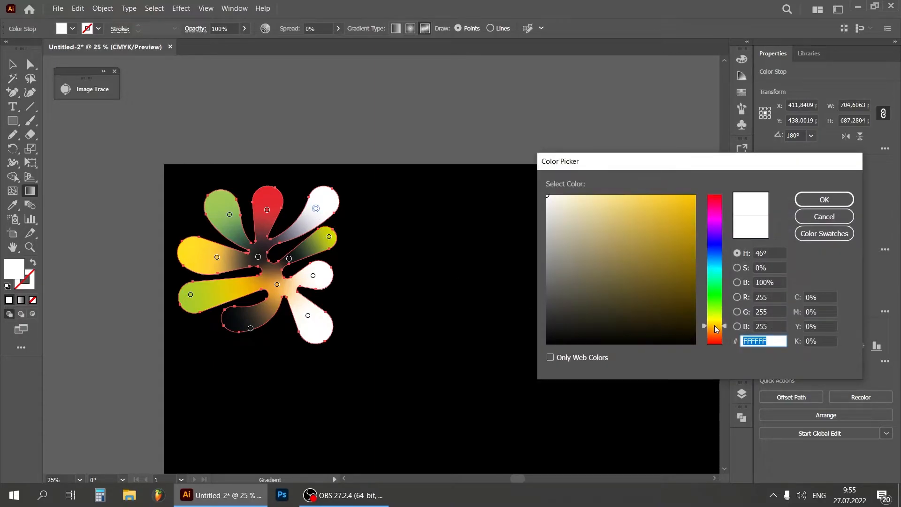
left_click_drag(688, 241, 683, 202)
left_click(825, 200)
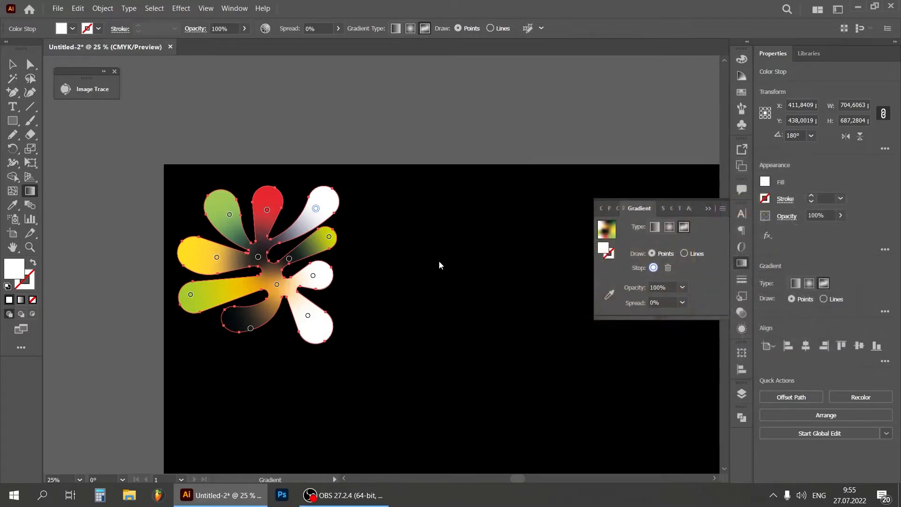
Recolour the gradient point in the short white right-hand arm to light green
left_click(314, 277)
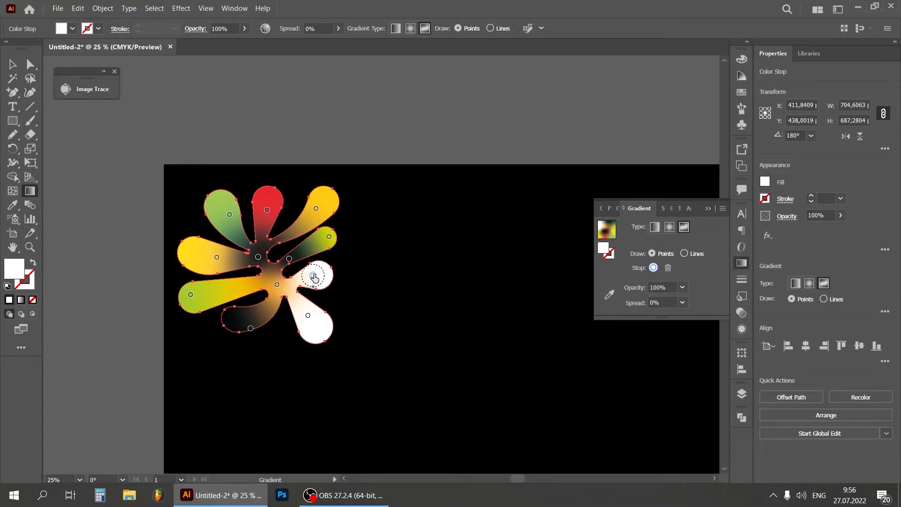
double_click(605, 250)
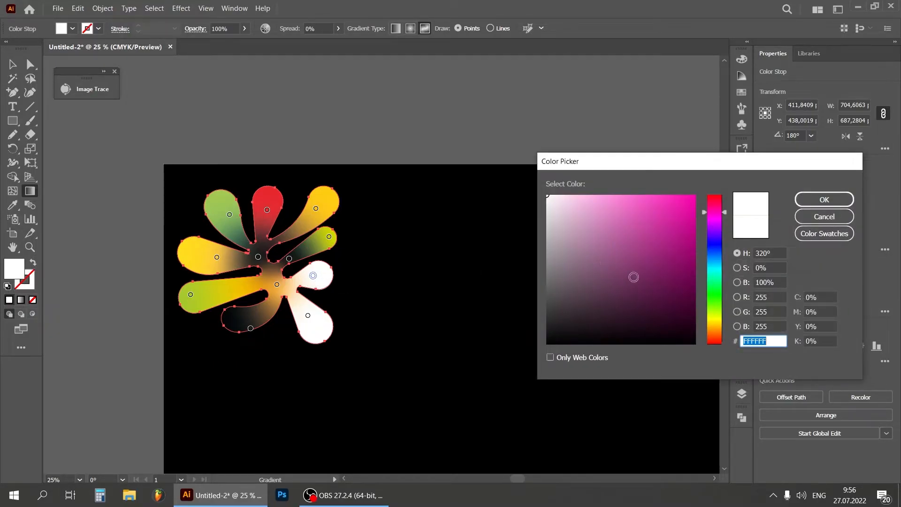
left_click(716, 309)
left_click(615, 200)
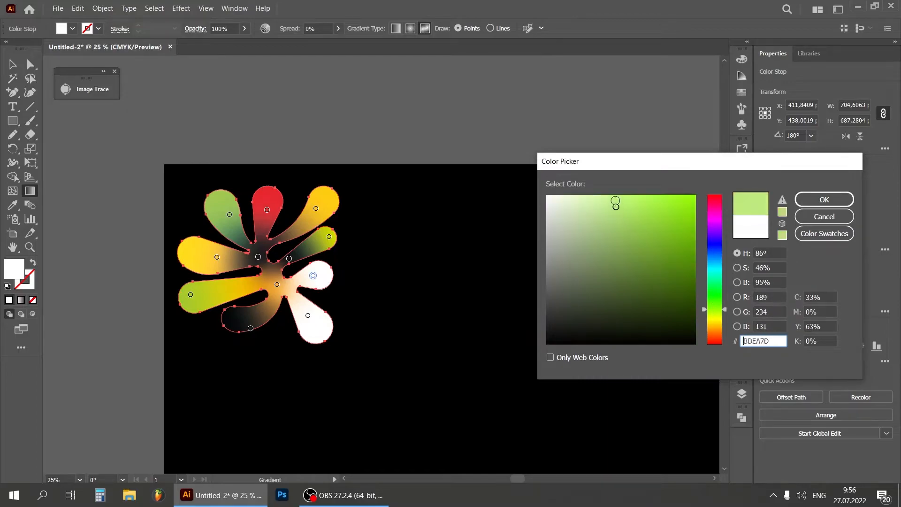
left_click(847, 197)
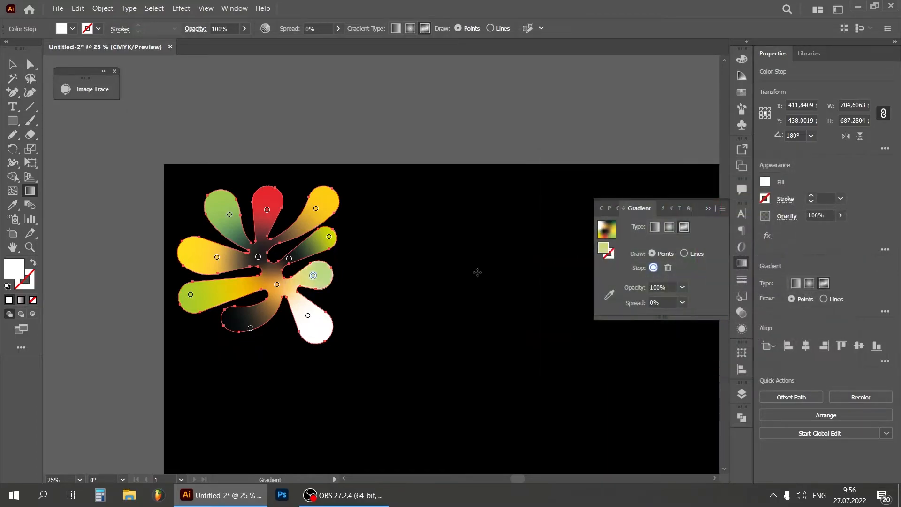
Recolour the gradient point in the shape's lower-right arm to red F23D4A
left_click(308, 317)
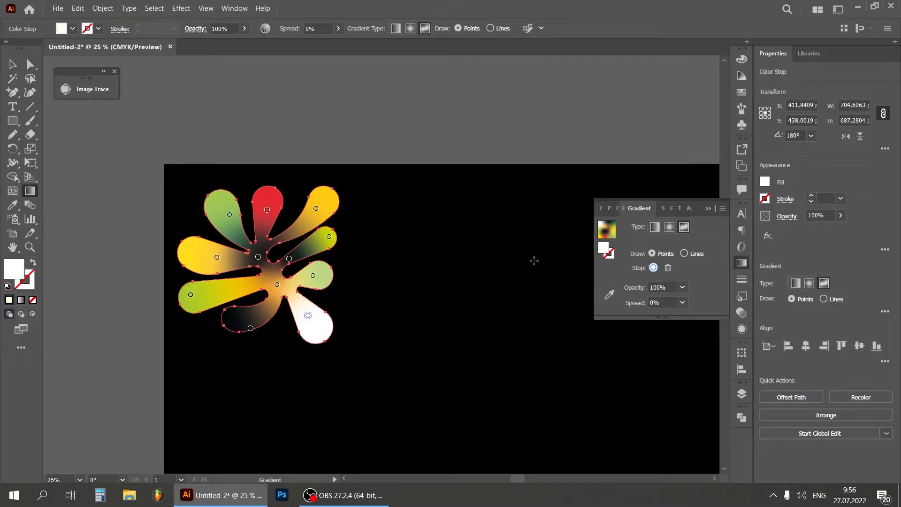
double_click(604, 249)
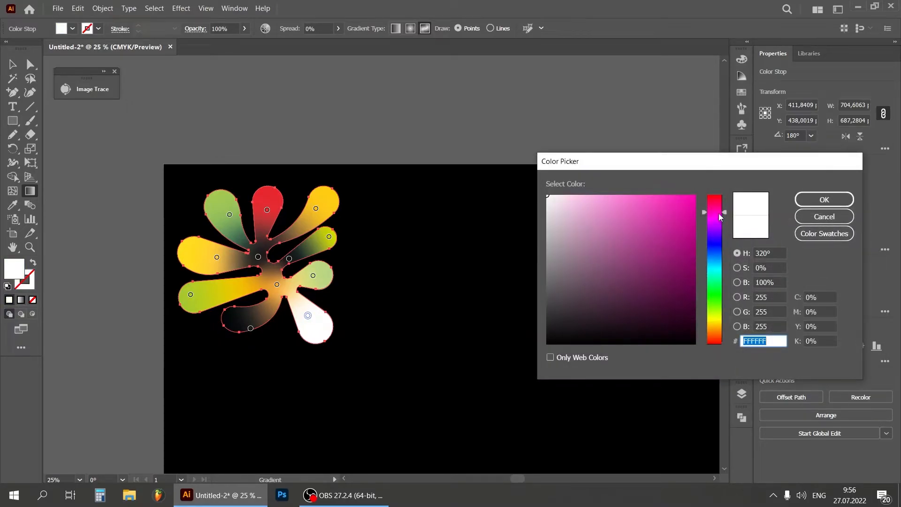
left_click_drag(653, 202, 659, 201)
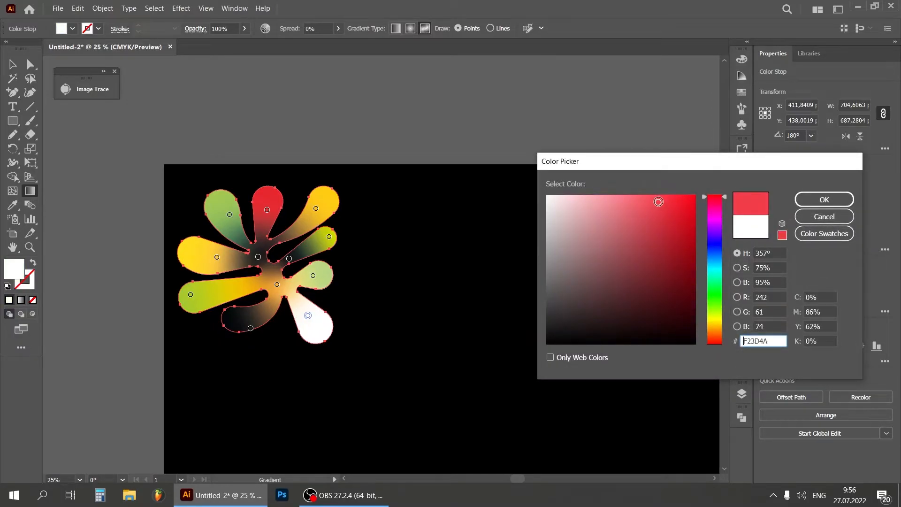
left_click(811, 196)
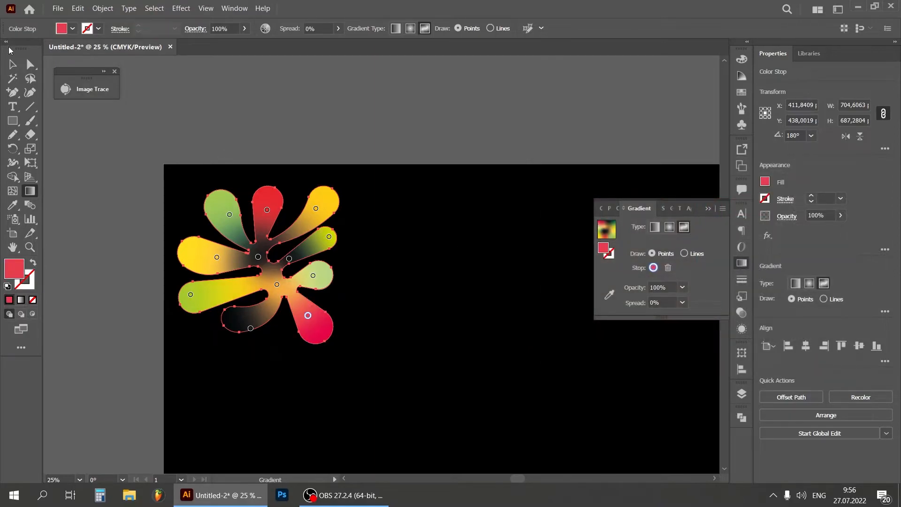
Deselect the coloured shape and hide Layer 3 with the black background
left_click(12, 64)
left_click(292, 111)
key("ctrl+minus")
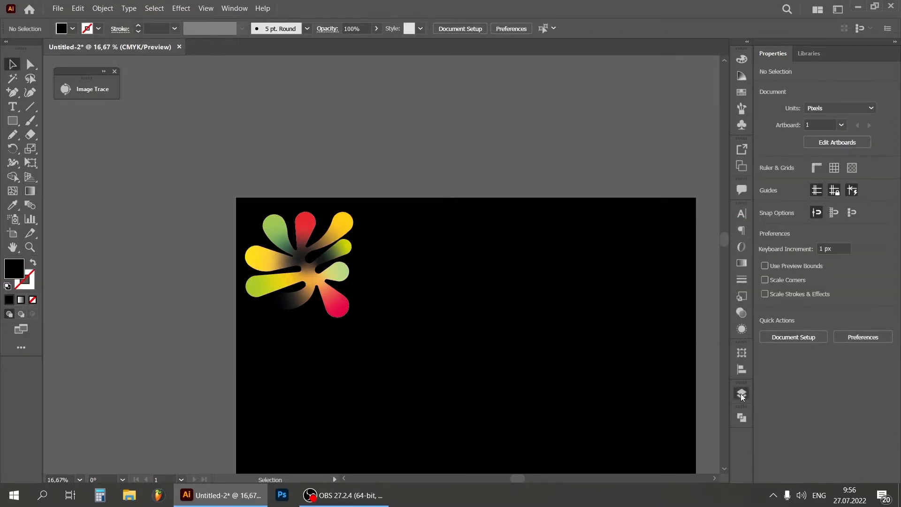
left_click(740, 393)
left_click(598, 388)
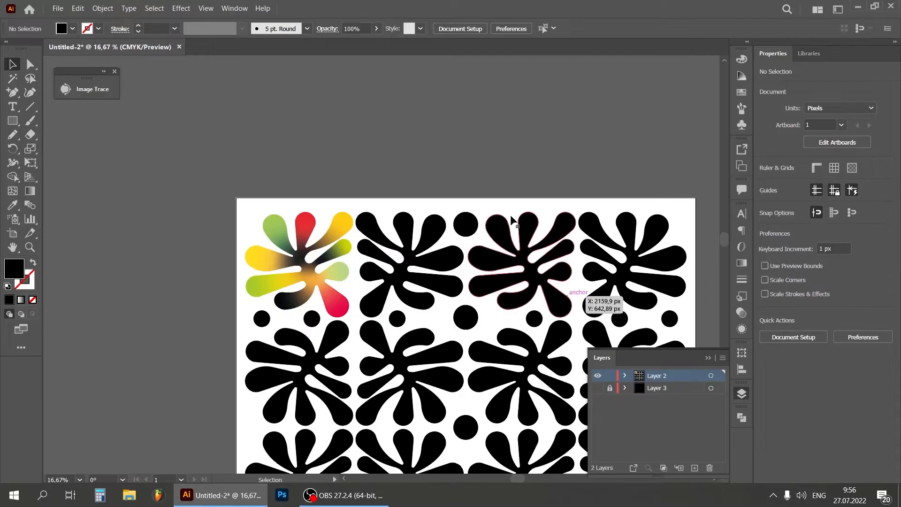
left_click(706, 358)
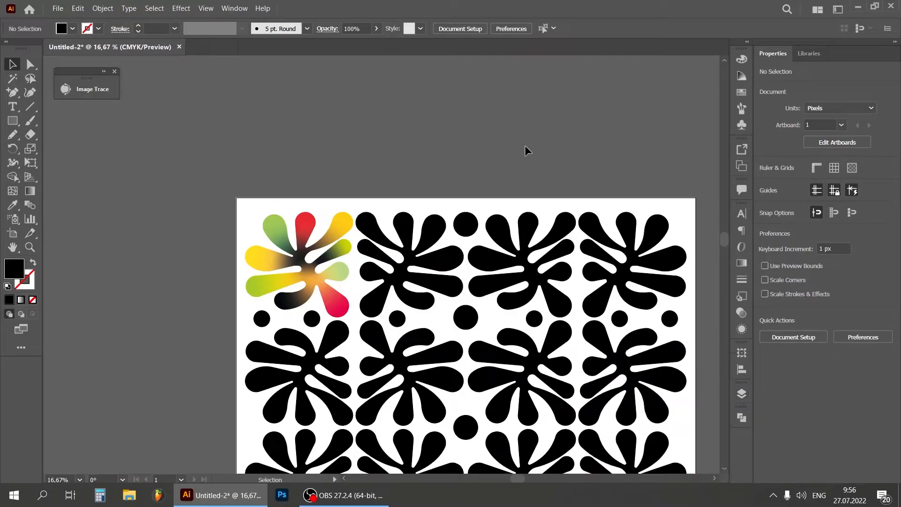
Expand the gradient-filled shape in the upper-left corner of the artboard and deselect it
left_click(344, 249)
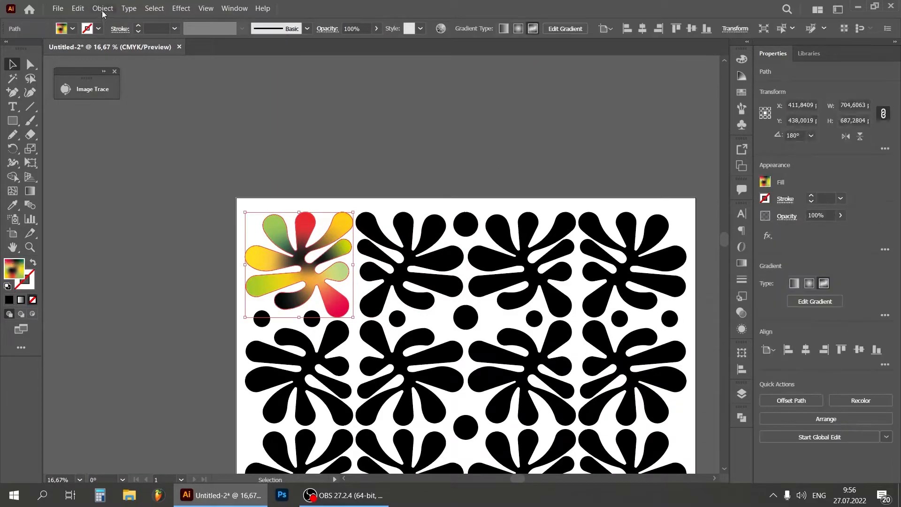
left_click(102, 8)
left_click(145, 140)
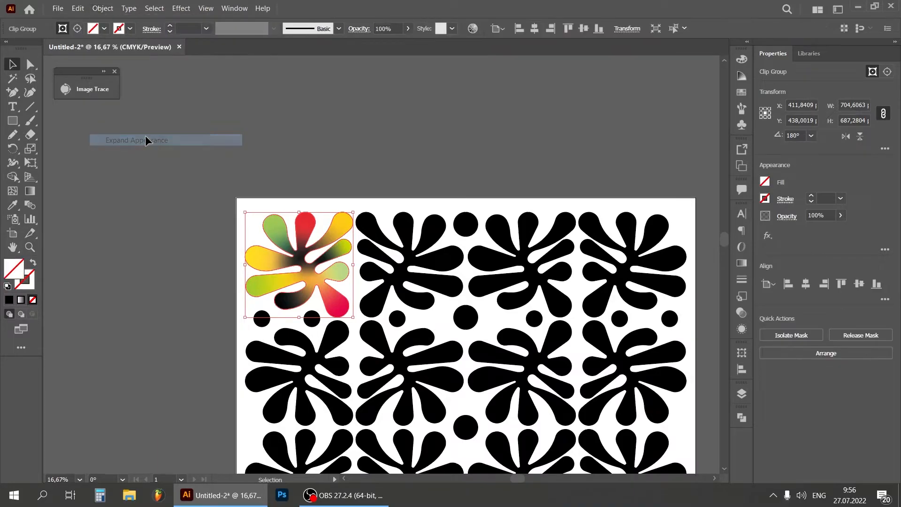
left_click(316, 132)
Delete the second black shape in the top row and place a horizontally aligned copy of the multicoloured shape there
left_click(425, 264)
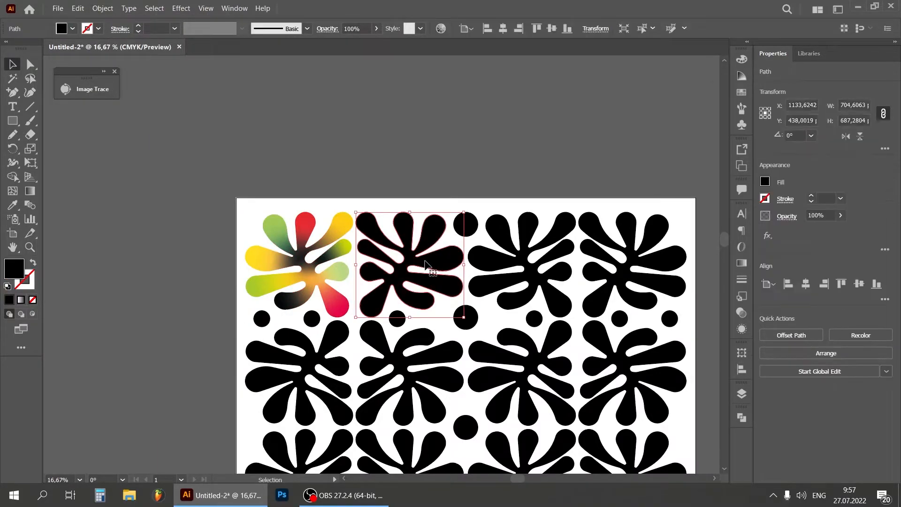
key("Delete")
left_click_drag(348, 251, 441, 249)
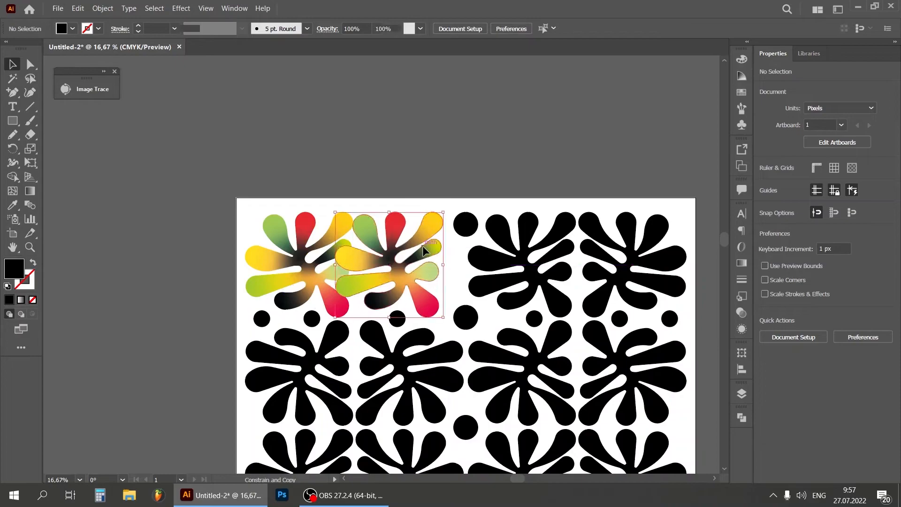
Reflect the multicoloured copy left to right and move it into the second position of the top row
right_click(424, 248)
mouse_move(516, 361)
left_click(591, 398)
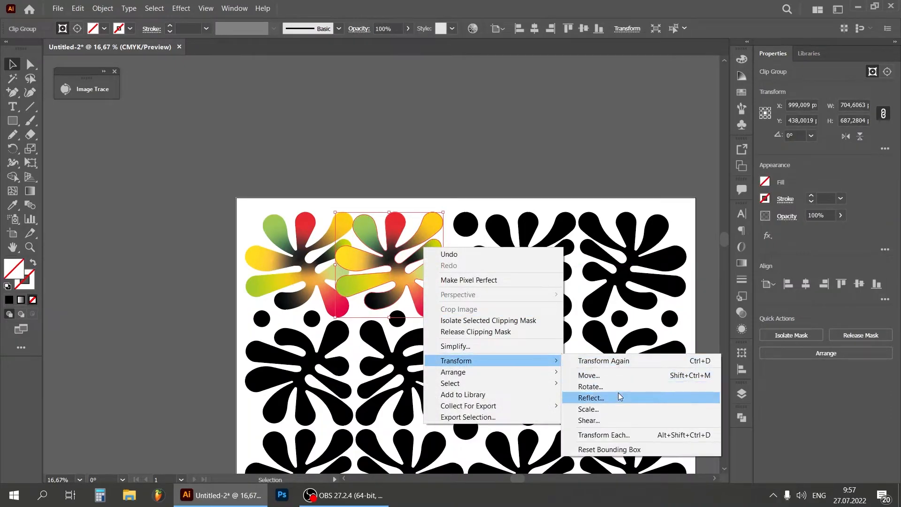
left_click(599, 338)
left_click_drag(412, 265, 430, 266)
left_click(442, 132)
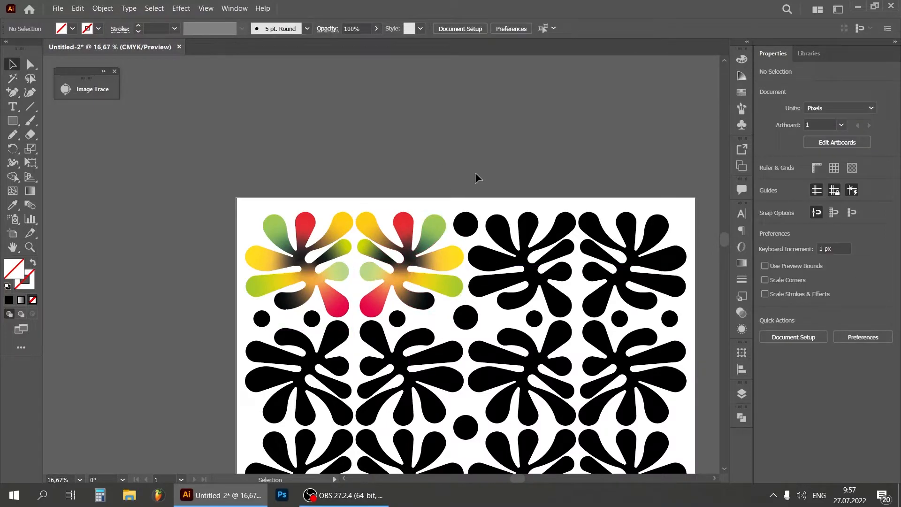
Group the two mirrored multicoloured shapes in the top row and deselect them
left_click(426, 258)
left_click(334, 260, "shift")
right_click(335, 273)
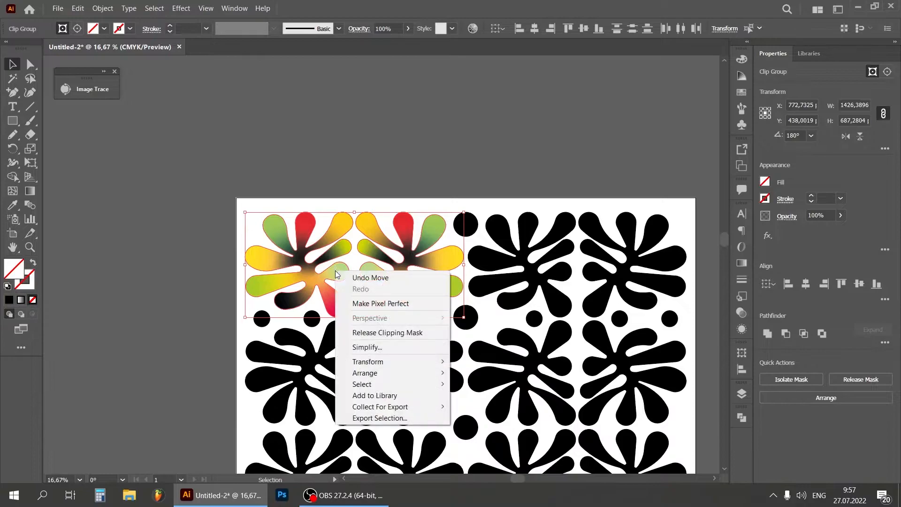
right_click(378, 242)
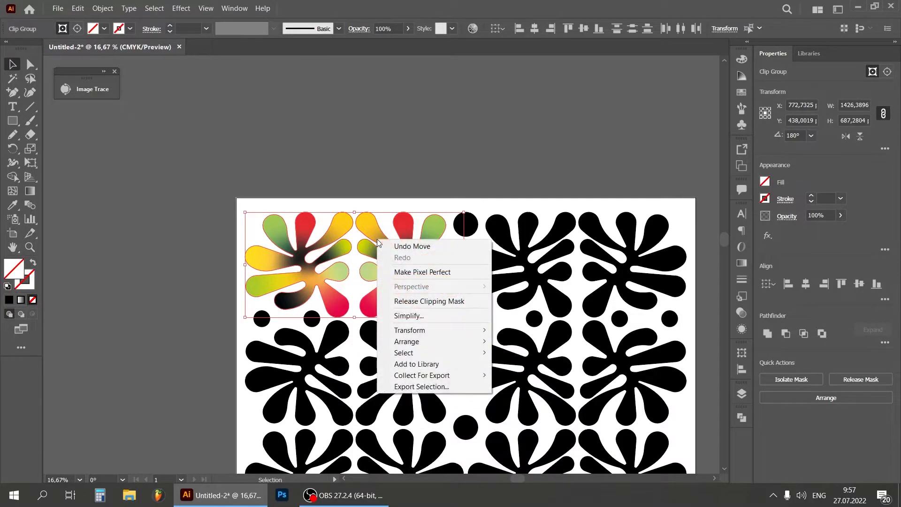
left_click(113, 9)
left_click(142, 61)
left_click(418, 117)
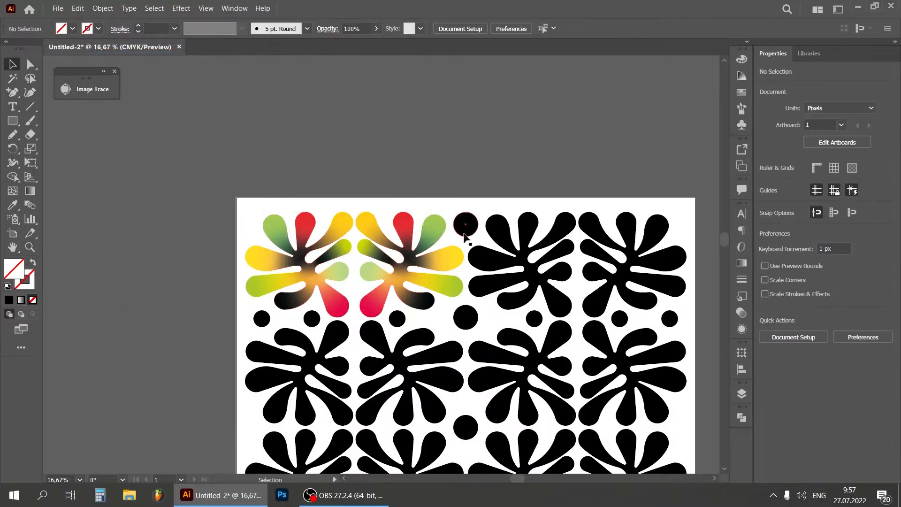
Replace the two remaining black shapes in the top row with a copy of the multicoloured pair
left_click(520, 263)
key("Delete")
left_click(610, 272)
key("Delete")
left_click_drag(435, 264, 655, 263)
Group both multicoloured pairs of the top row into one row and deselect it
left_click(446, 253, "shift")
right_click(447, 254)
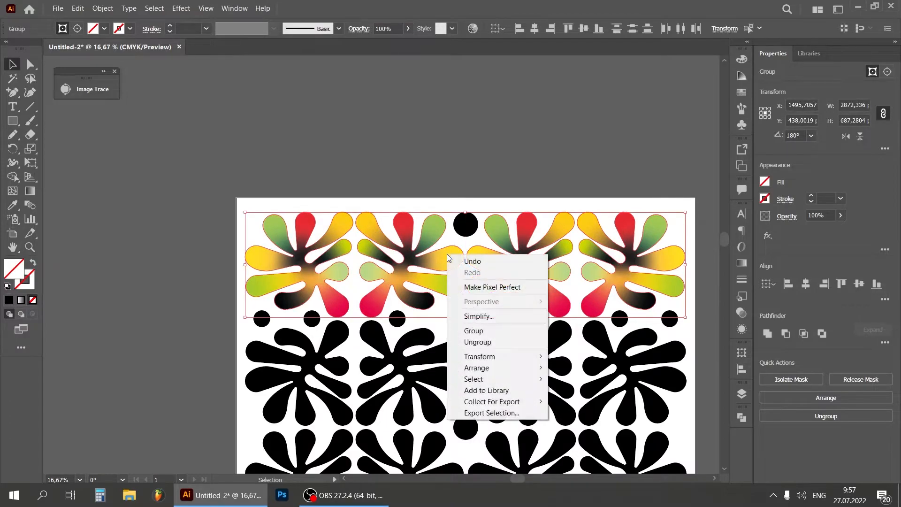
left_click(486, 331)
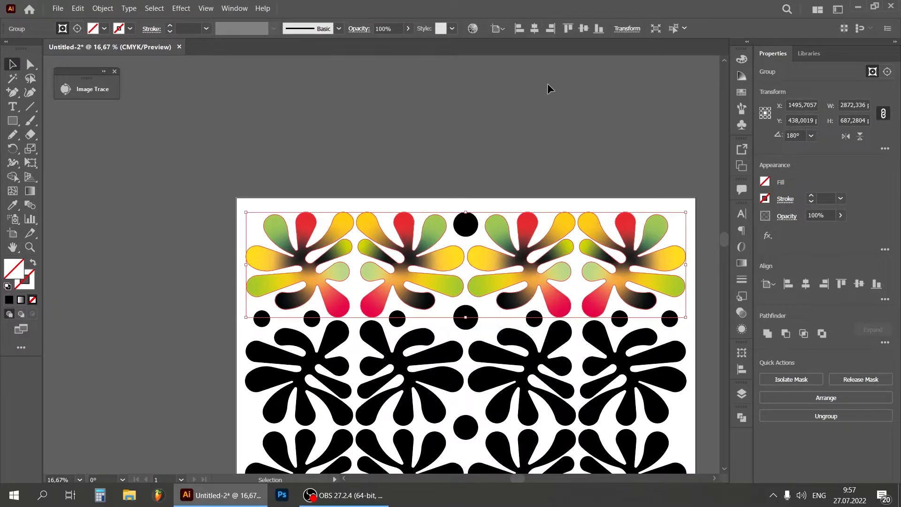
left_click(550, 126)
Delete the four black multi-armed shapes in the second row, keeping the circles
key("ctrl+minus")
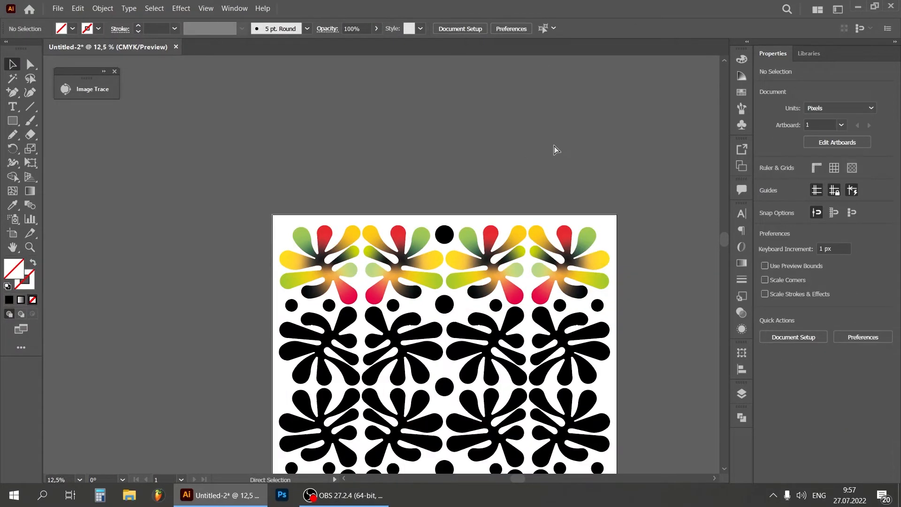
scroll(723, 235, "down", 4)
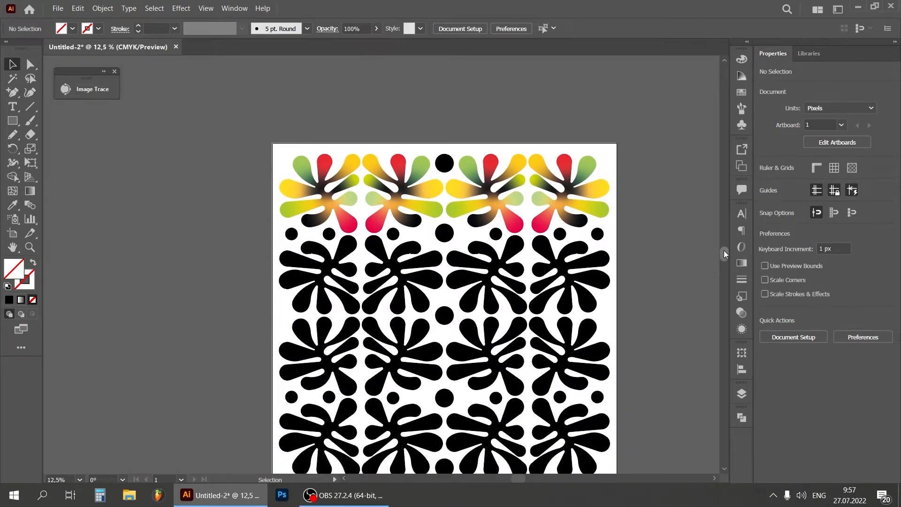
left_click_drag(562, 273, 478, 272)
key("Delete")
left_click(404, 268)
key("Delete")
left_click(328, 258)
key("Delete")
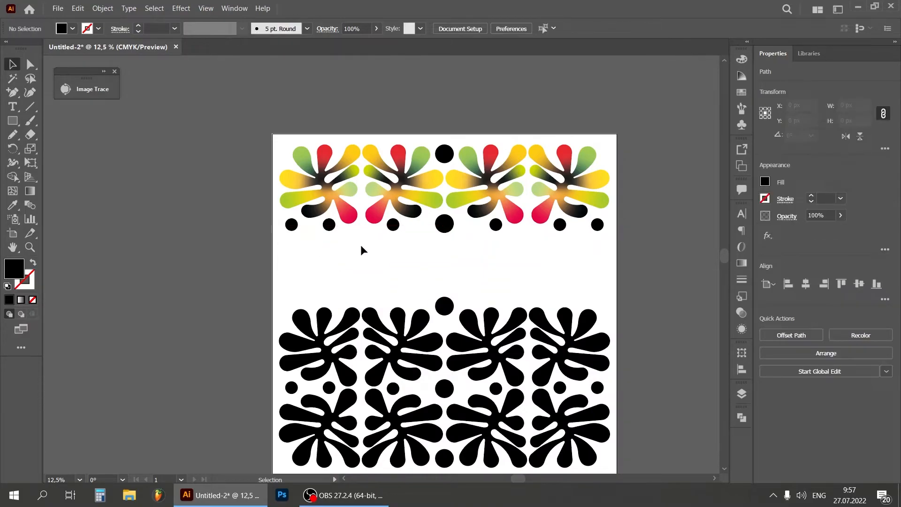
Copy the multicoloured row down into the empty second row and rotate the copy upside down
left_click_drag(413, 203, 416, 287)
left_click_drag(613, 224, 276, 253)
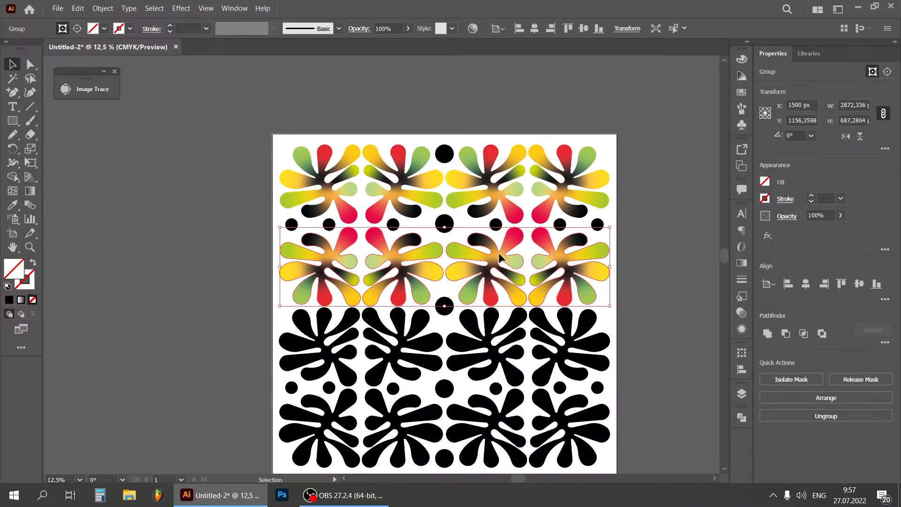
Group the two multicoloured rows together and deselect them
left_click(542, 205, "shift")
right_click(543, 204)
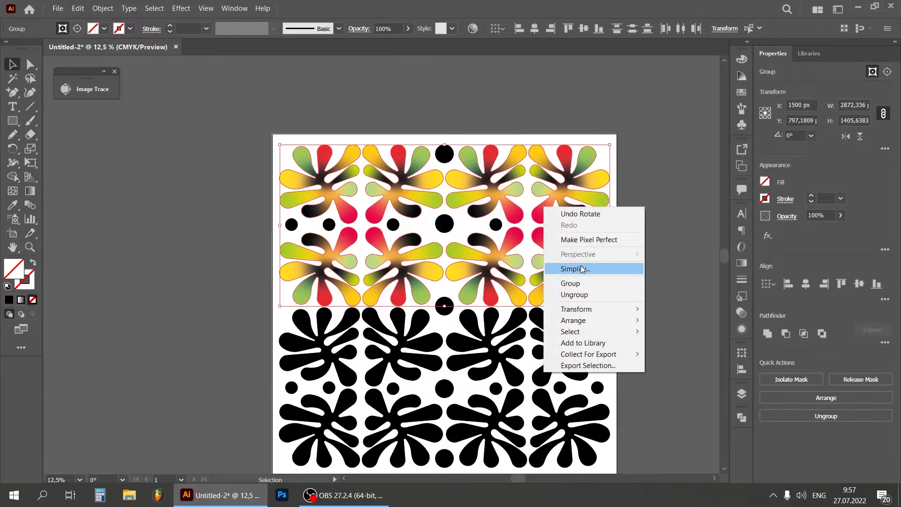
left_click(579, 281)
left_click(643, 272)
Delete the four black multi-armed shapes in the third row
left_click(587, 345)
key("Delete")
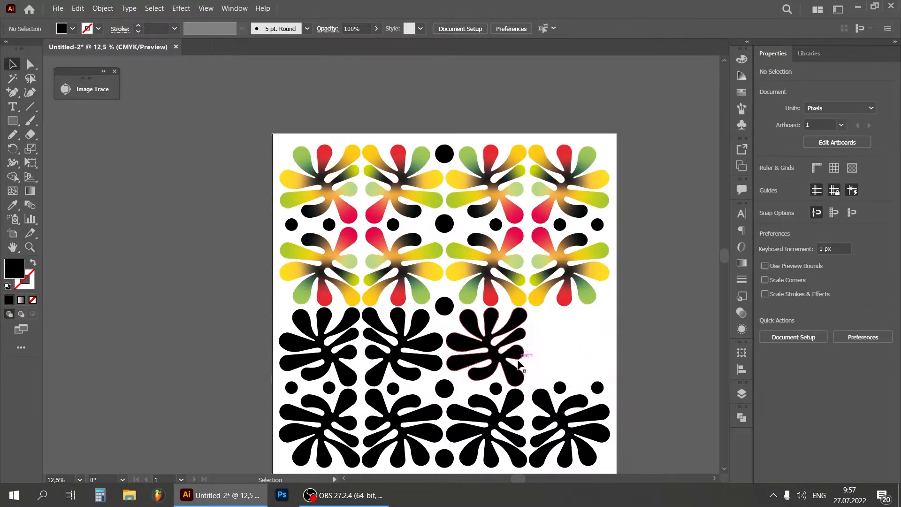
left_click(519, 365)
key("Delete")
left_click(434, 349)
key("Delete")
left_click(341, 352)
key("Delete")
Delete the four black multi-armed shapes in the fourth row, keeping the circles
left_click(341, 408)
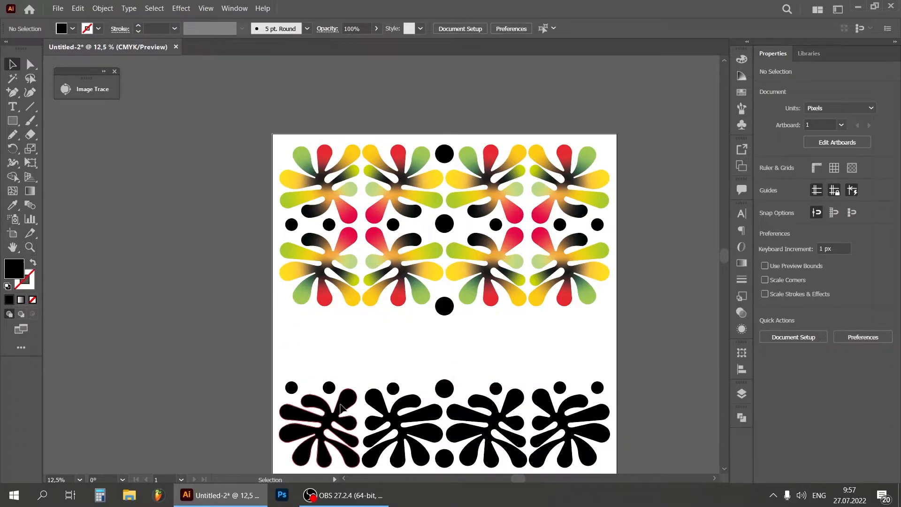
key("Delete")
left_click(399, 407)
key("Delete")
left_click(471, 409)
key("Delete")
left_click(555, 407)
key("Delete")
Copy the grouped two-row block straight down by about 1421 px to fill the third and fourth rows
left_click(565, 259)
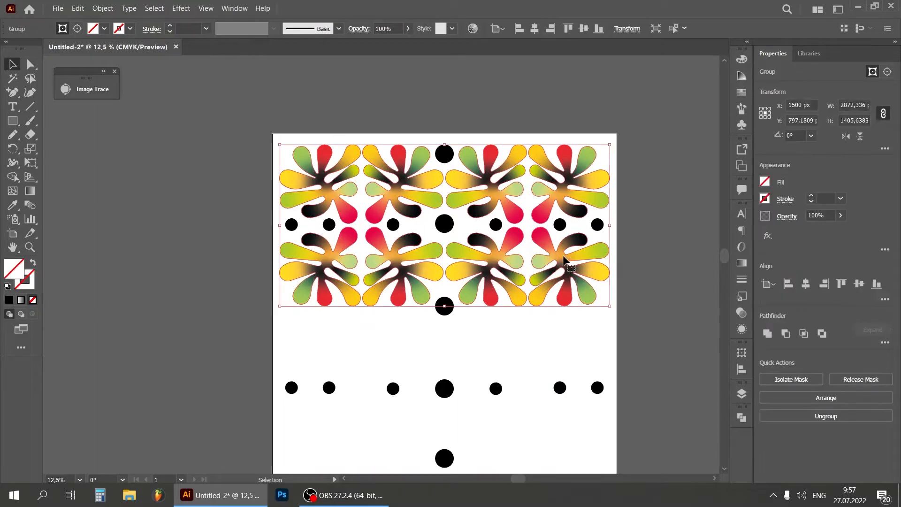
left_click_drag(565, 260, 568, 422)
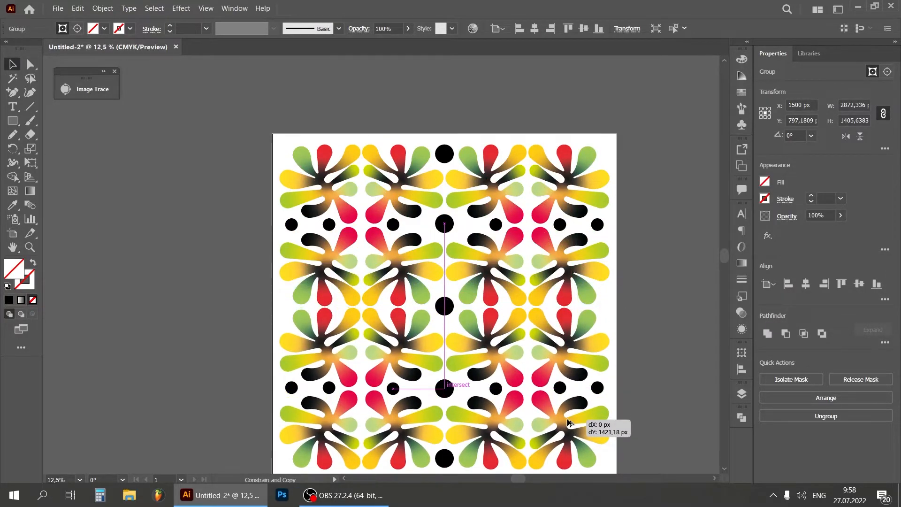
left_click(643, 314)
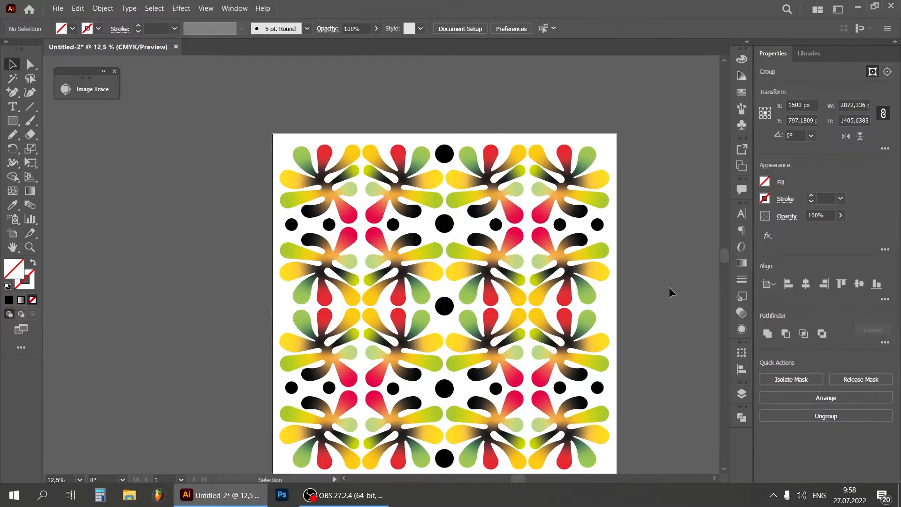
left_click_drag(723, 247, 722, 263)
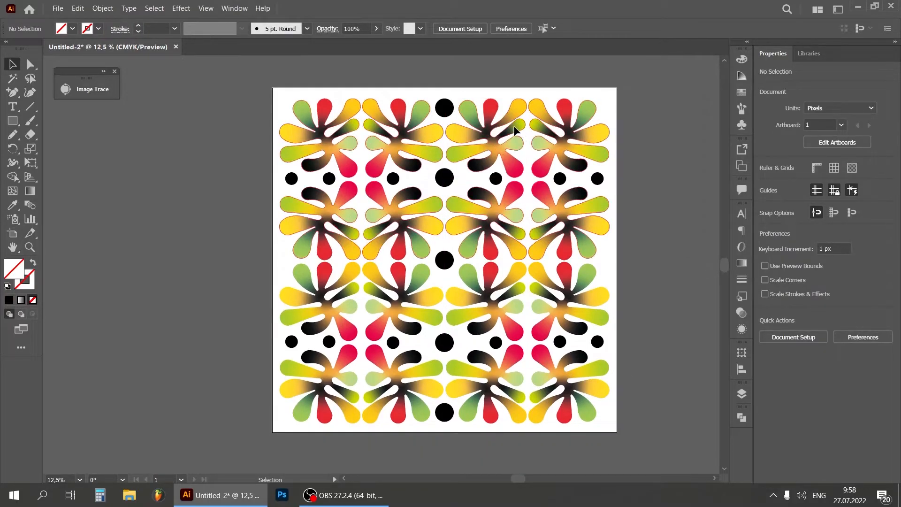
Group the upper and lower multicoloured blocks and centre the group on the artboard
left_click(519, 138)
left_click(518, 275, "shift")
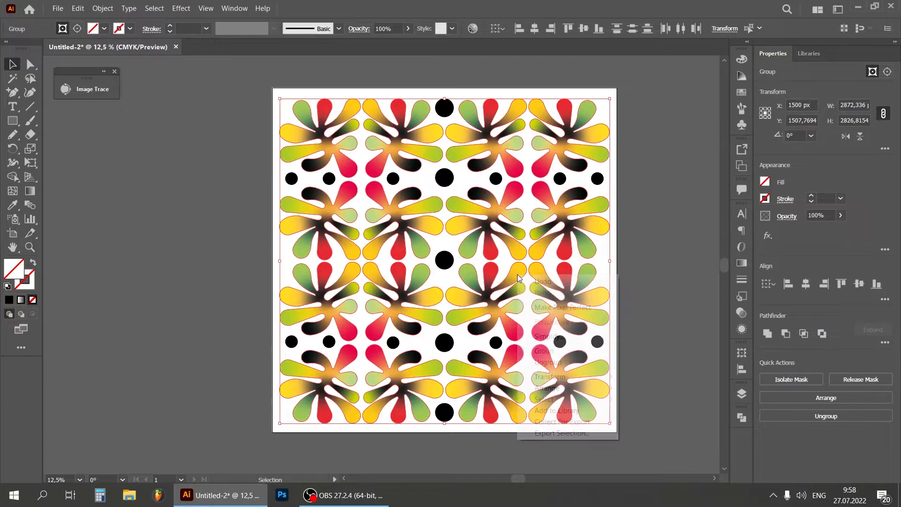
right_click(516, 273)
left_click(556, 348)
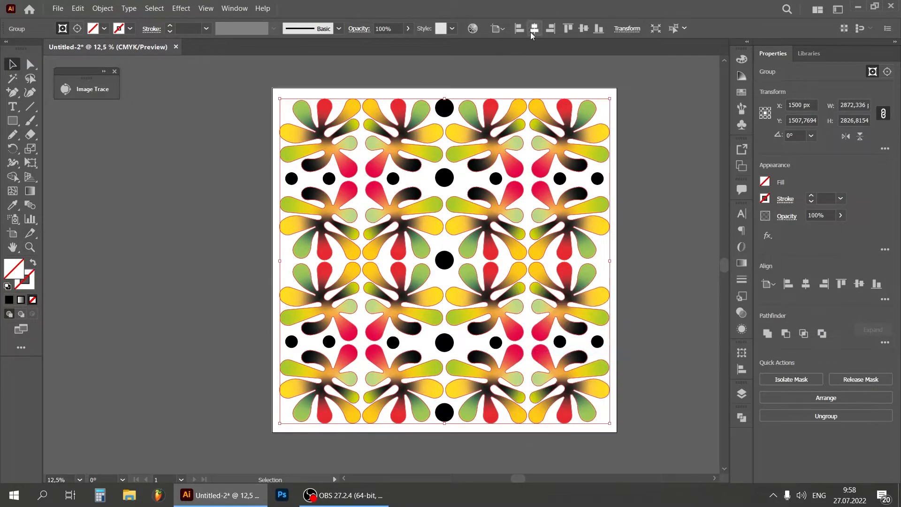
left_click(678, 173)
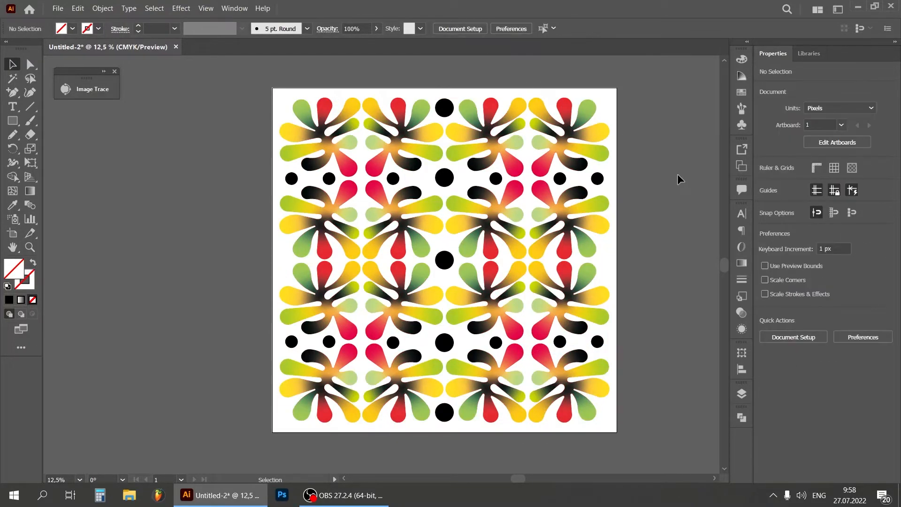
Preview the pattern on the black background of Layer 3, hide that layer again and delete it
left_click(742, 395)
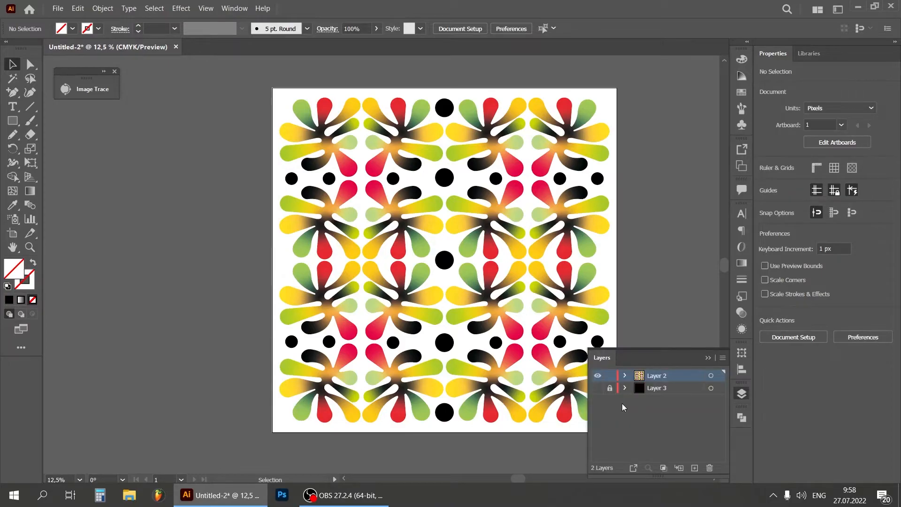
left_click(598, 388)
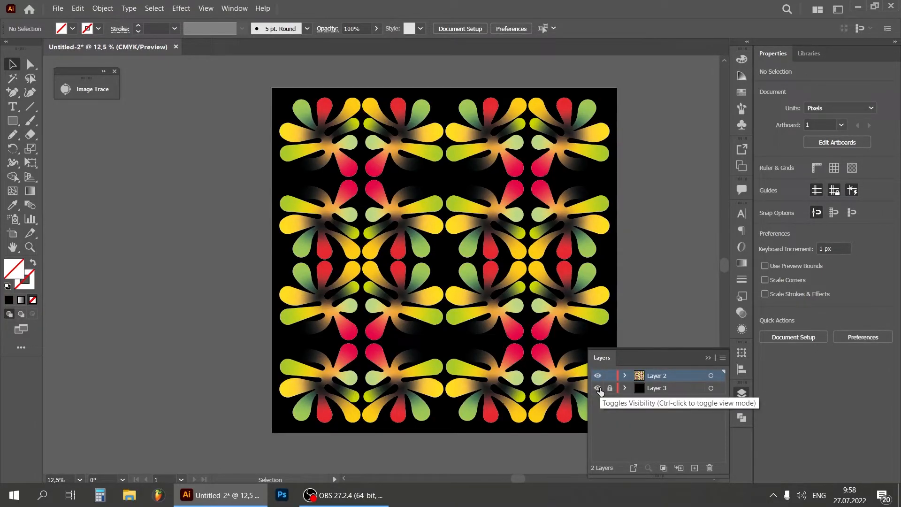
left_click(598, 389)
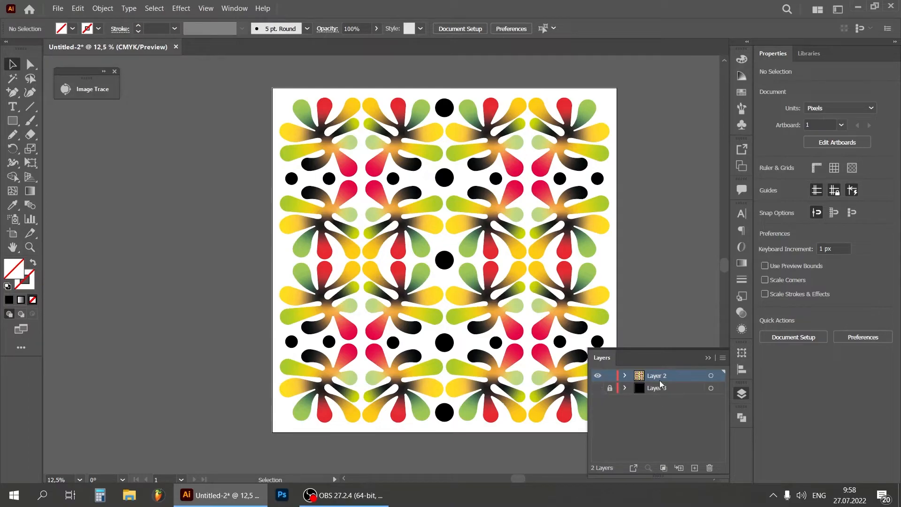
left_click_drag(664, 388, 710, 468)
left_click(709, 357)
Apply a freeform gradient fill to the black circle at the top centre of the pattern
key("ctrl+plus")
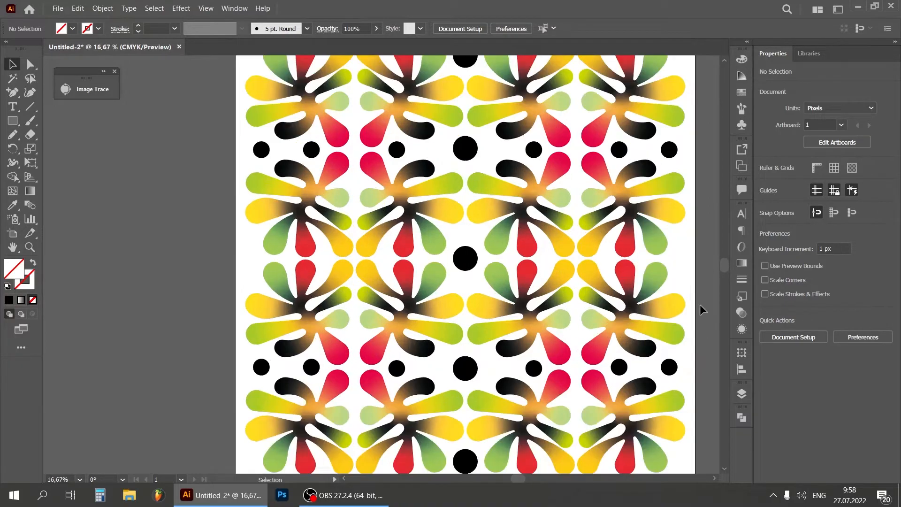
left_click_drag(723, 264, 728, 248)
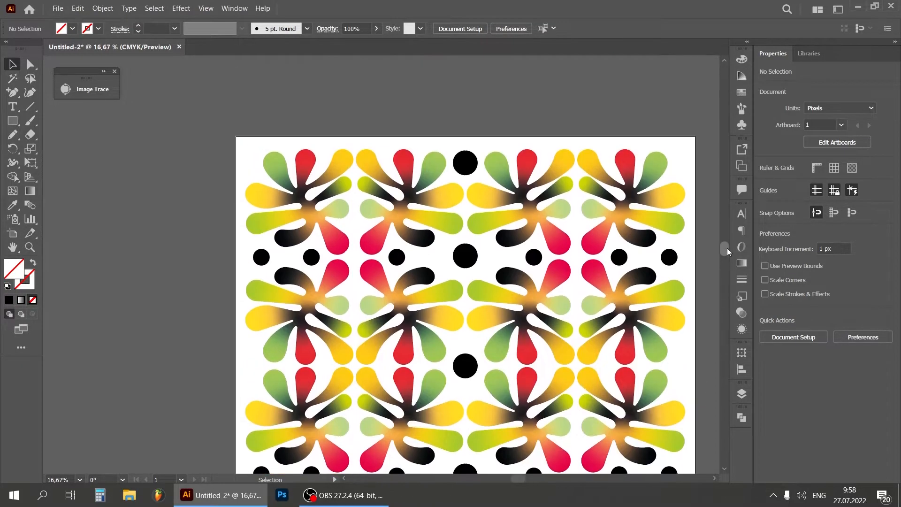
left_click(458, 162)
left_click(465, 140)
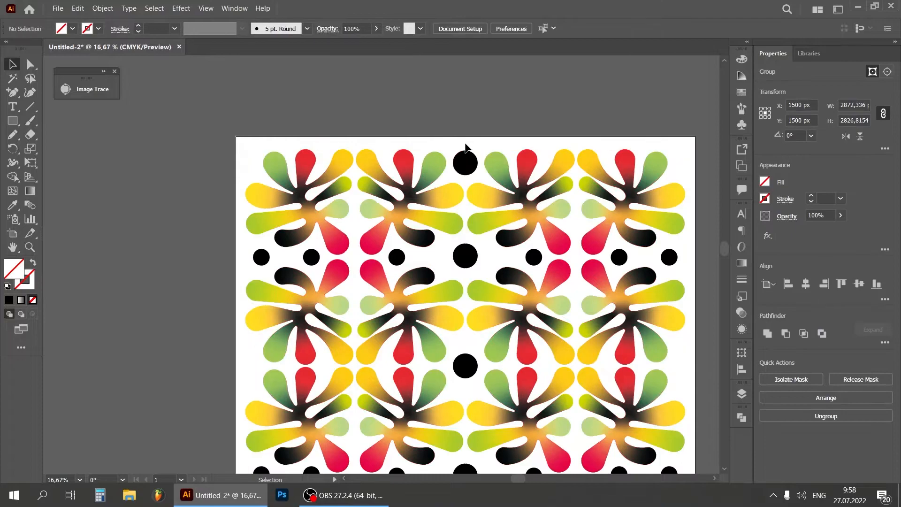
left_click(466, 161)
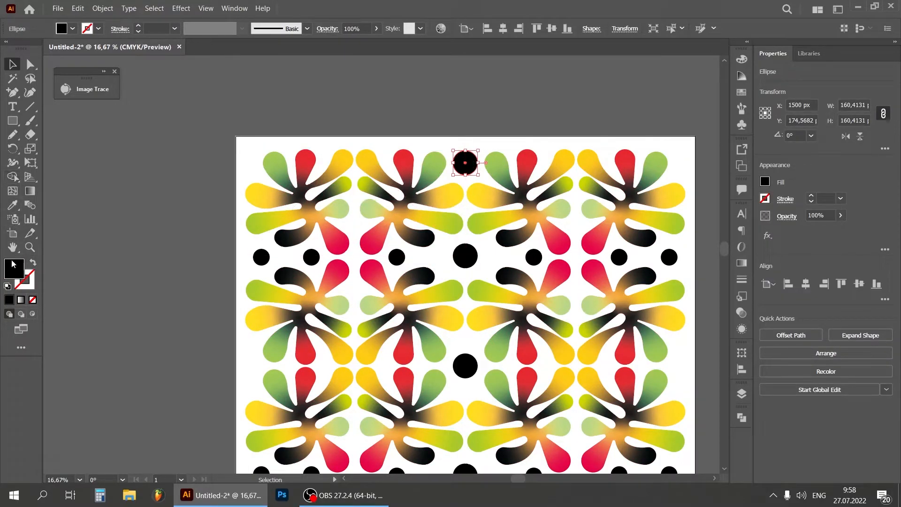
left_click(21, 300)
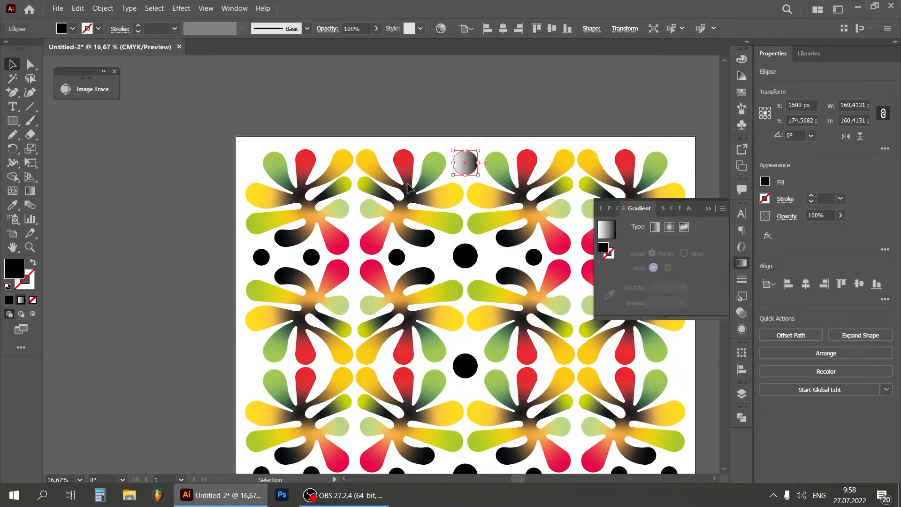
left_click(684, 228)
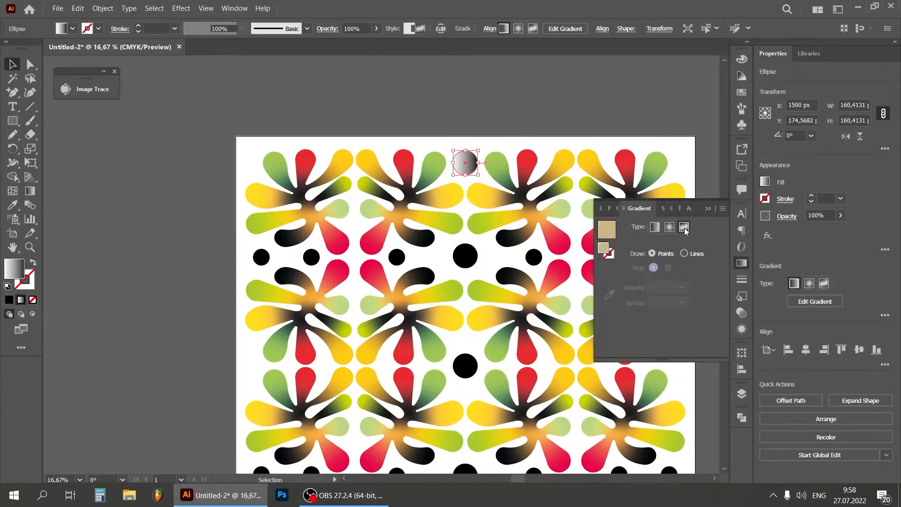
Give the top centre circle's three freeform gradient points crimson, yellow and lime green, sampled from the neighbouring petals
left_click(470, 155)
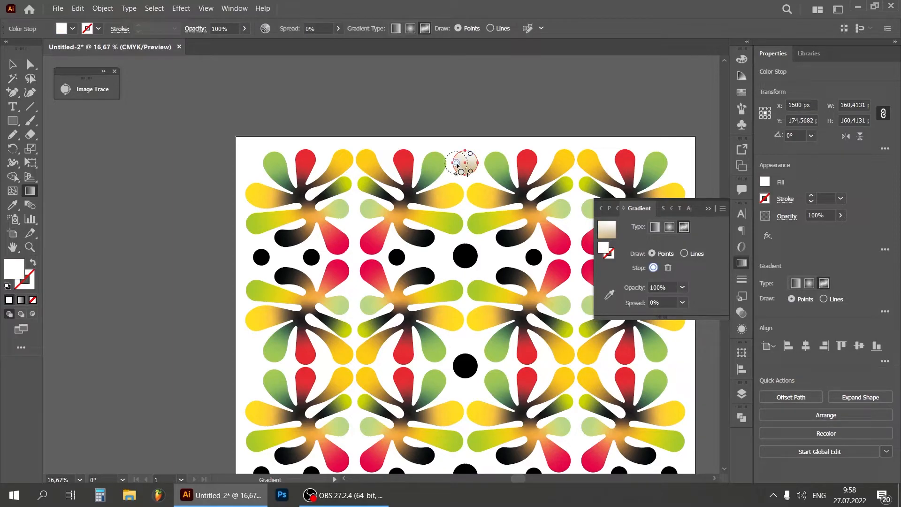
left_click(611, 294)
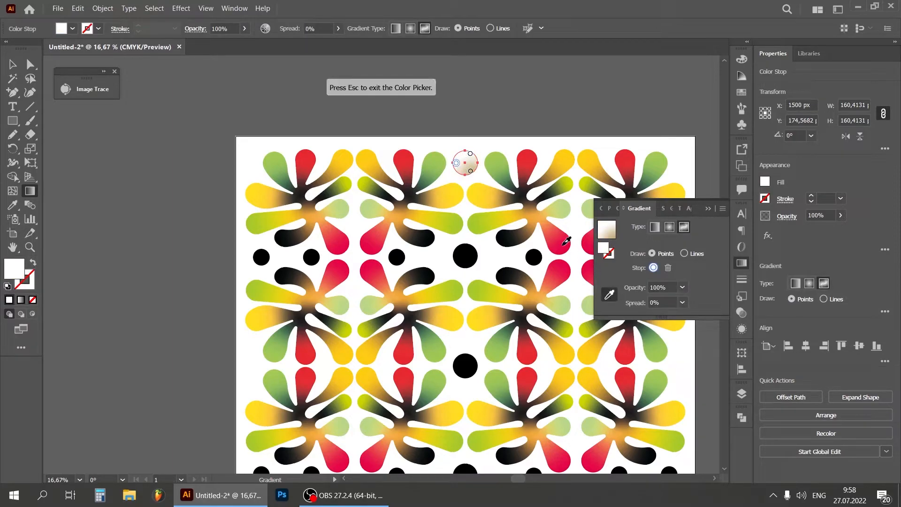
left_click(564, 244)
left_click(554, 194)
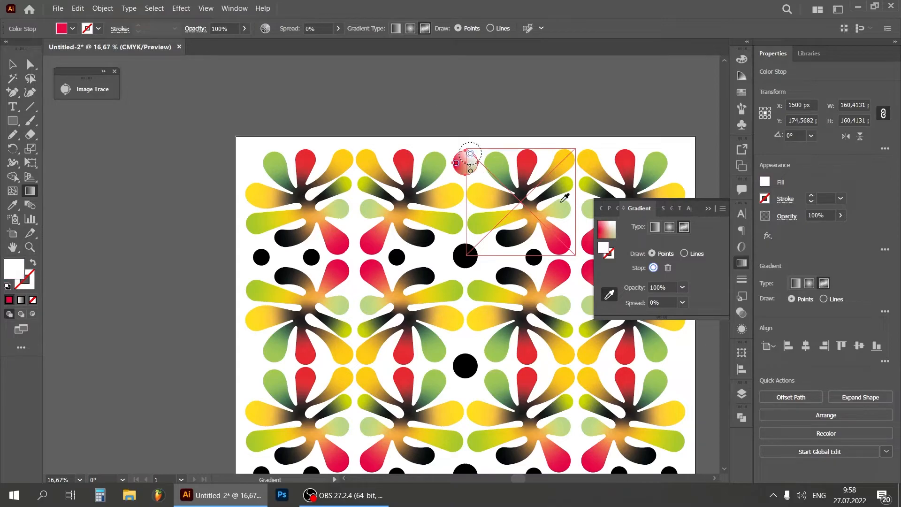
left_click(561, 155)
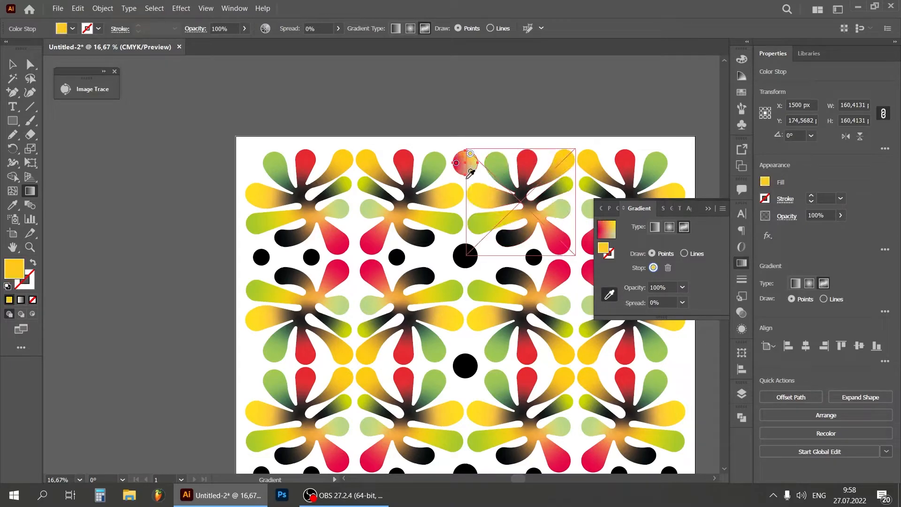
left_click(471, 172)
left_click(460, 224)
left_click(429, 85)
left_click(708, 208)
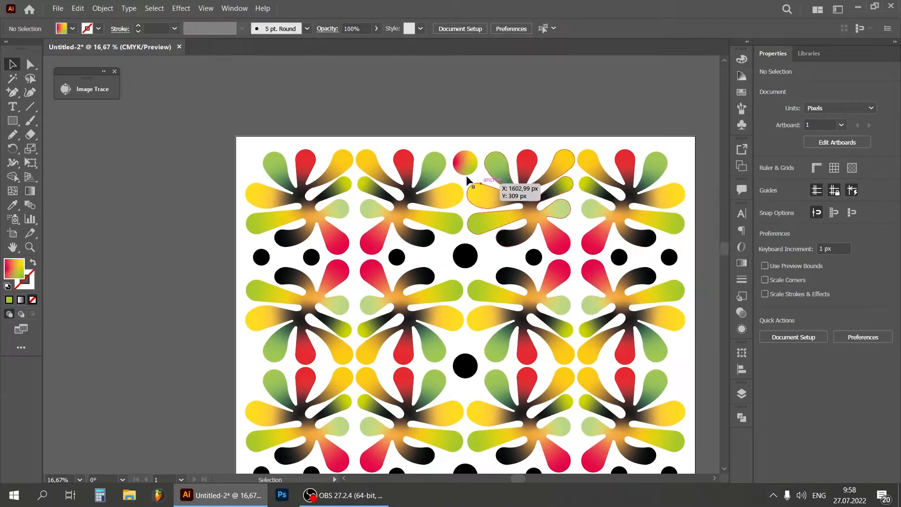
Try expanding the appearance of the gradient-filled circle at the top centre
left_click(465, 165)
left_click(102, 8)
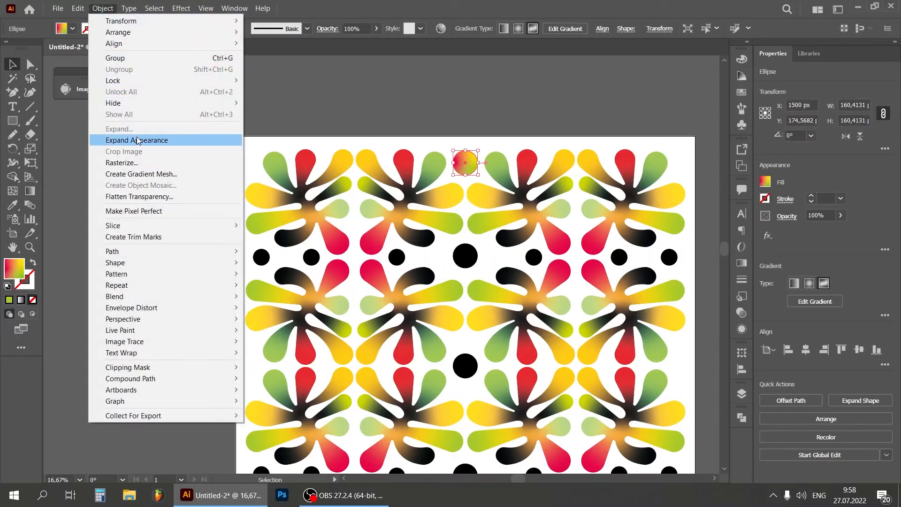
left_click(137, 140)
left_click(305, 105)
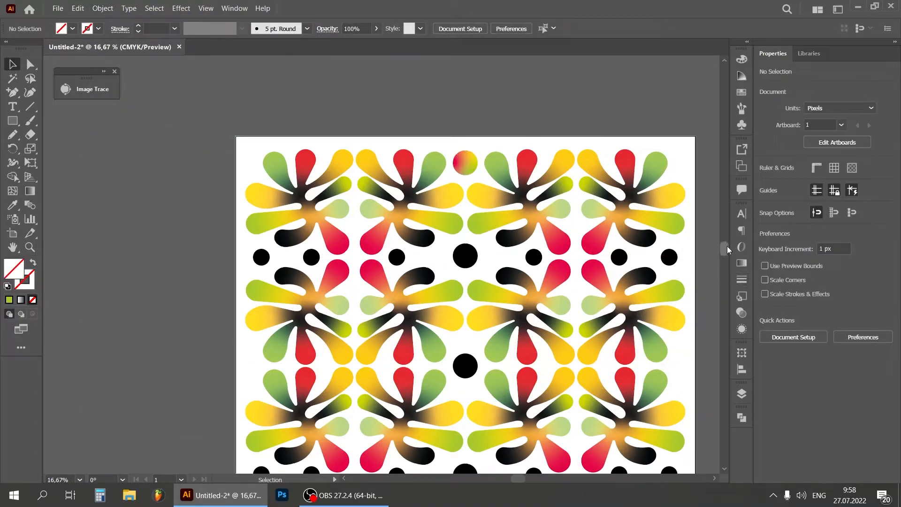
Copy the top centre circle's freeform gradient to the black circle directly below it with the Eyedropper tool
scroll(727, 249, "down", 1)
key("ctrl+minus")
key("ctrl+minus")
key("ctrl+plus")
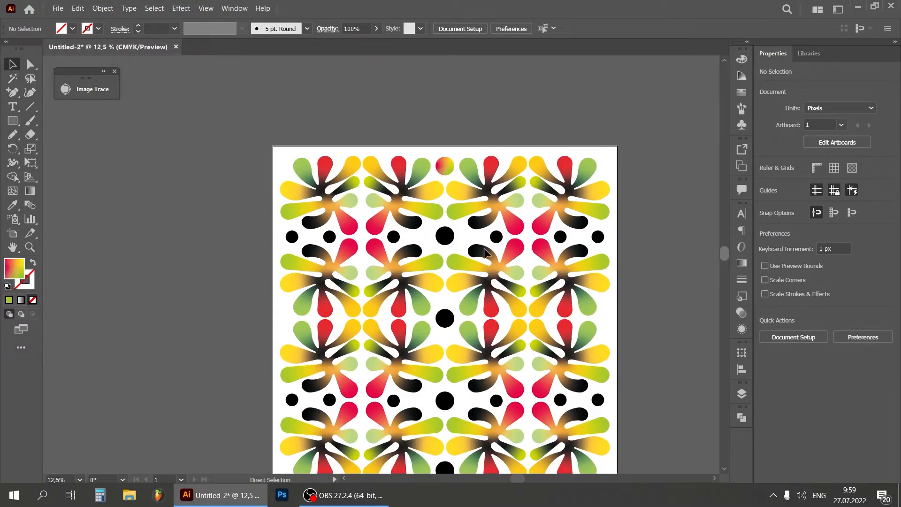
left_click(444, 235)
left_click(13, 204)
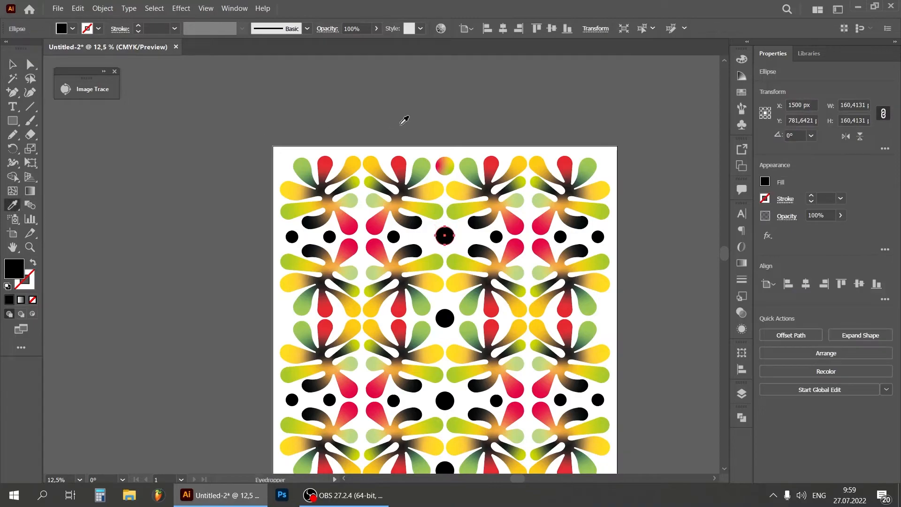
left_click(445, 164)
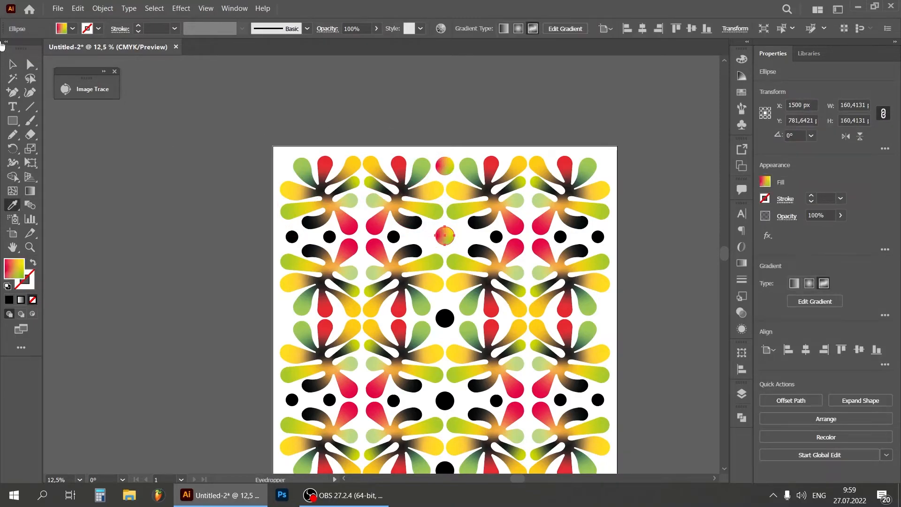
Apply the same crimson, yellow and green gradient to the three remaining large black circles in the central column
left_click(12, 63)
left_click(445, 318)
left_click(445, 400, "shift")
scroll(723, 252, "down", 2)
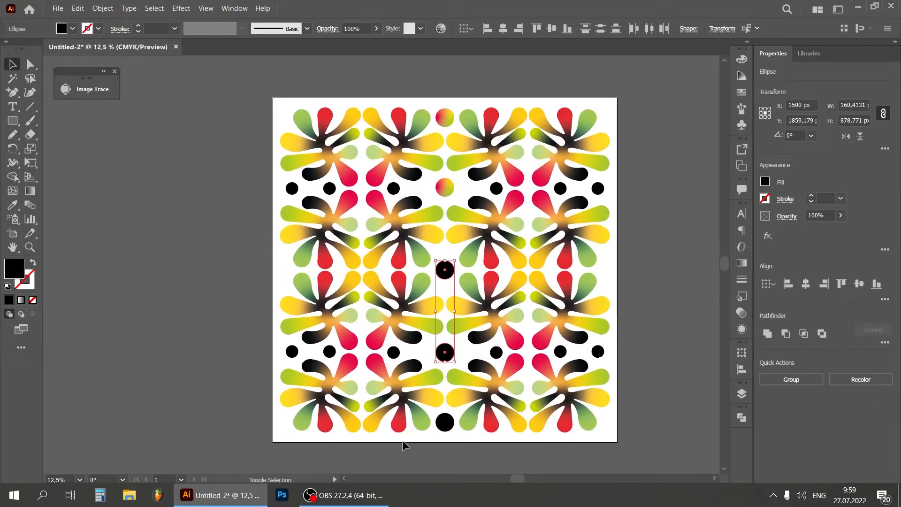
left_click(450, 423, "shift")
left_click(13, 205)
left_click(445, 188)
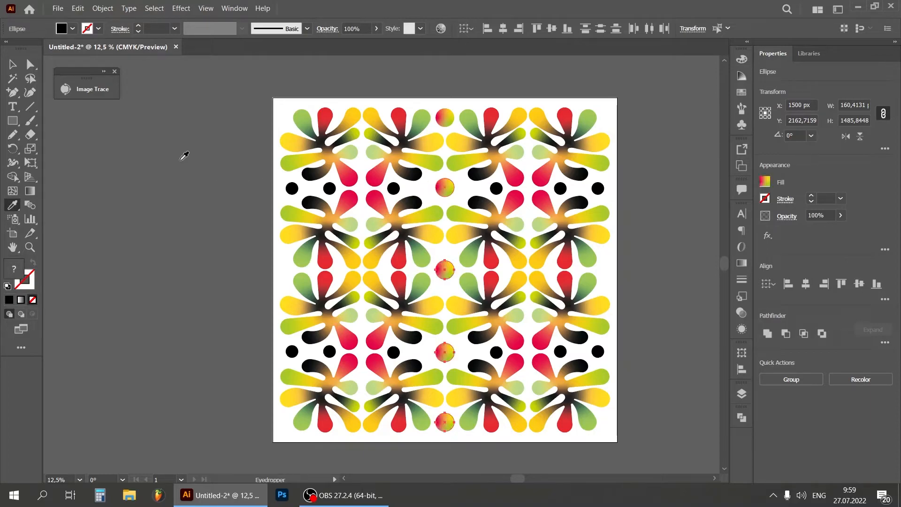
left_click(13, 64)
left_click(198, 66)
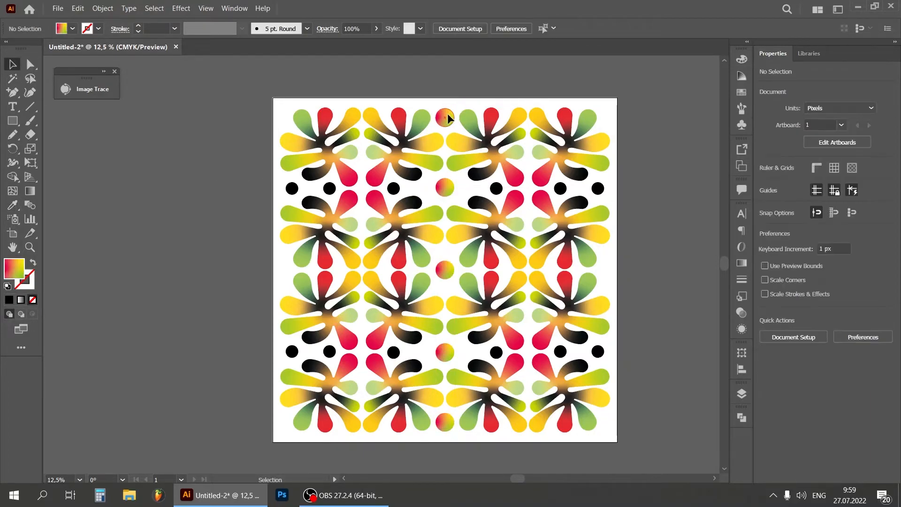
Expand the appearance of all five large gradient circles in the central column
left_click(447, 114)
left_click(448, 188, "shift")
left_click(446, 270, "shift")
left_click(445, 351, "shift")
left_click(449, 419, "shift")
right_click(446, 351)
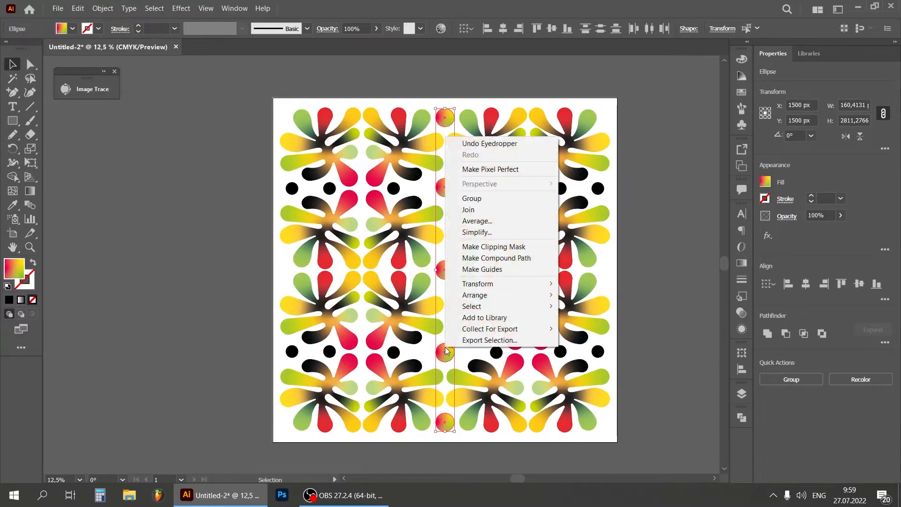
left_click(103, 8)
left_click(162, 136)
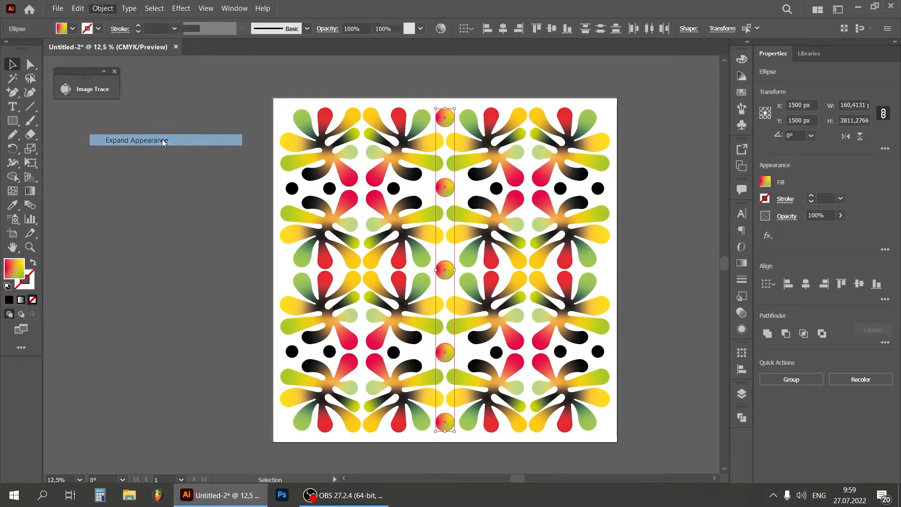
left_click(678, 148)
Reflect the second large circle of the central column across the vertical axis
left_click(446, 187)
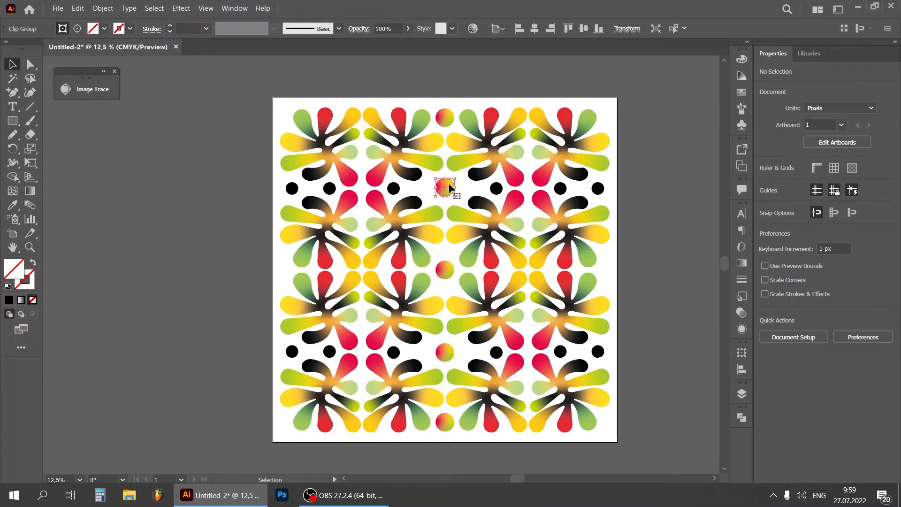
right_click(449, 186)
mouse_move(562, 301)
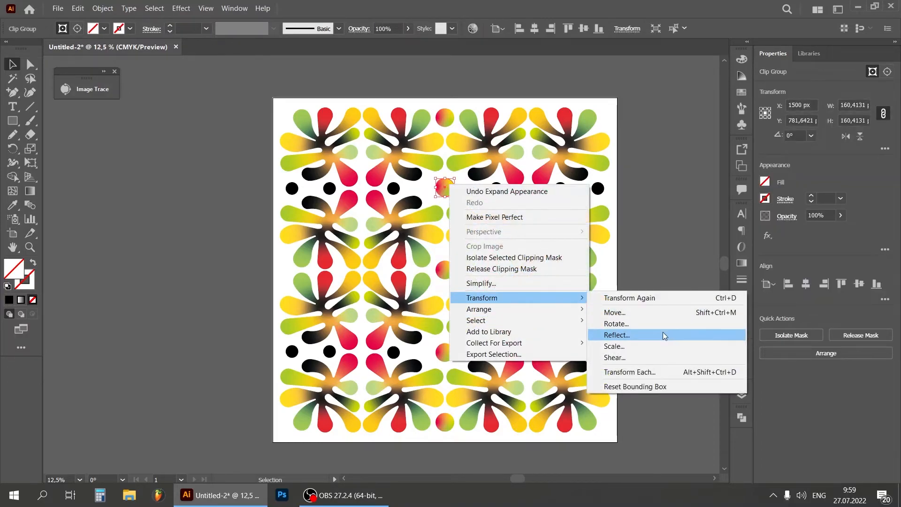
left_click(663, 332)
left_click(605, 339)
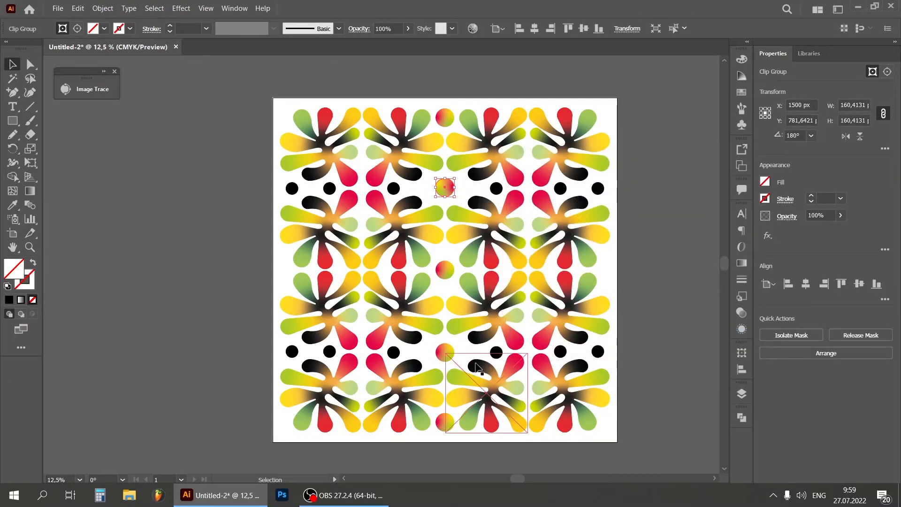
Reflect the fourth large circle of the central column across the vertical axis as well
right_click(452, 351)
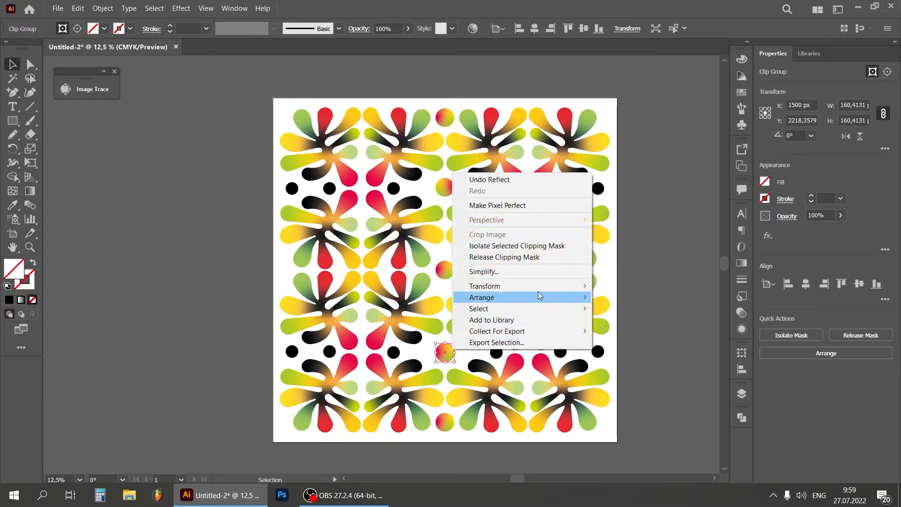
mouse_move(556, 286)
left_click(620, 323)
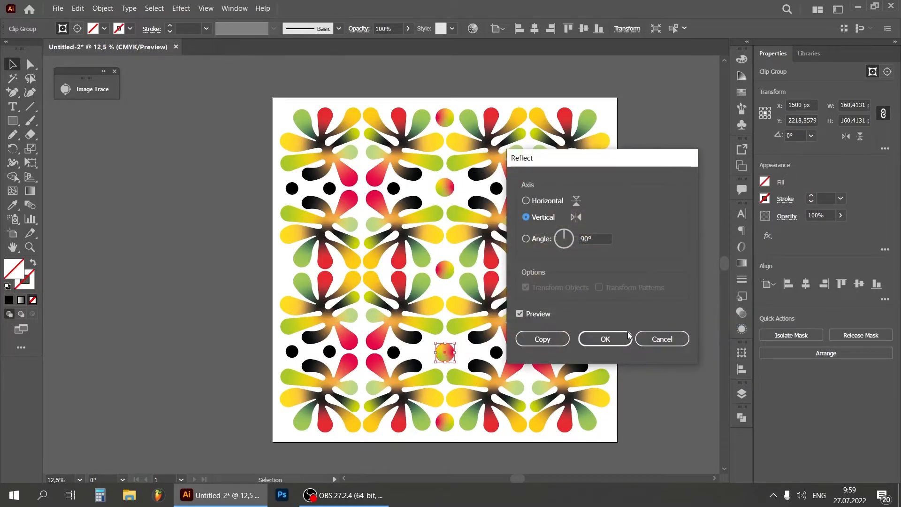
key("Return")
left_click(662, 283)
Apply a linear gradient to the upper small circle just left of the central column and sample black for its first stop
left_click_drag(519, 478, 526, 477)
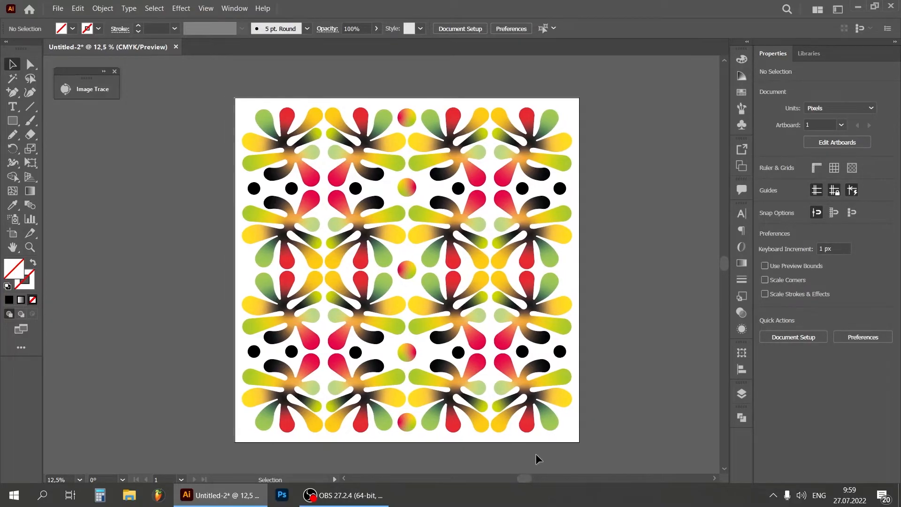
left_click(355, 188)
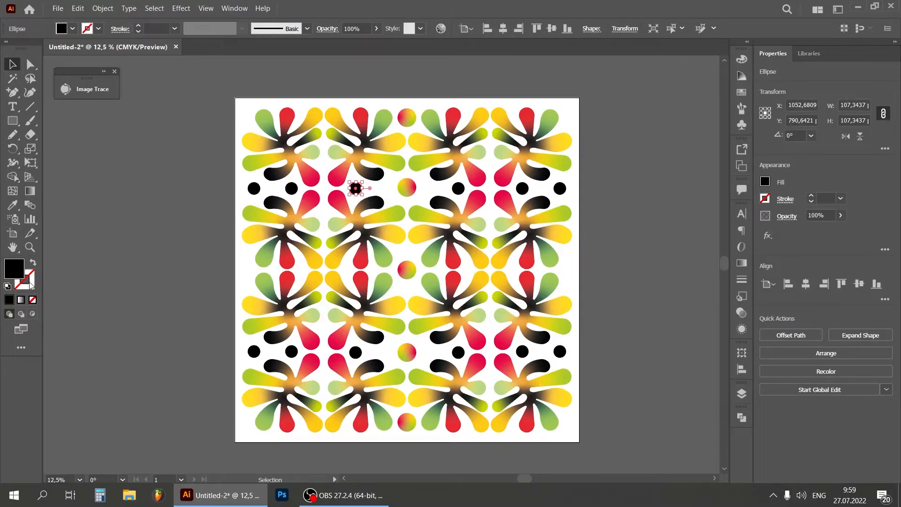
left_click(21, 299)
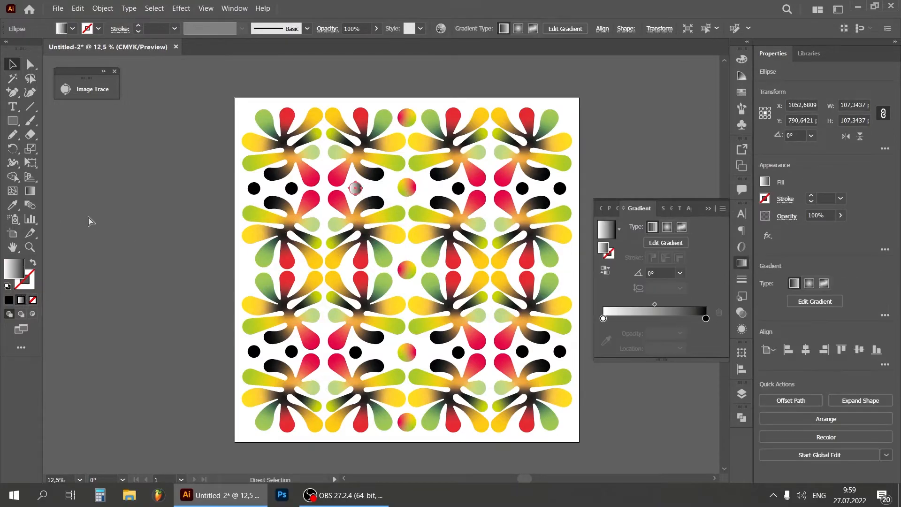
scroll(329, 112, "up", 2)
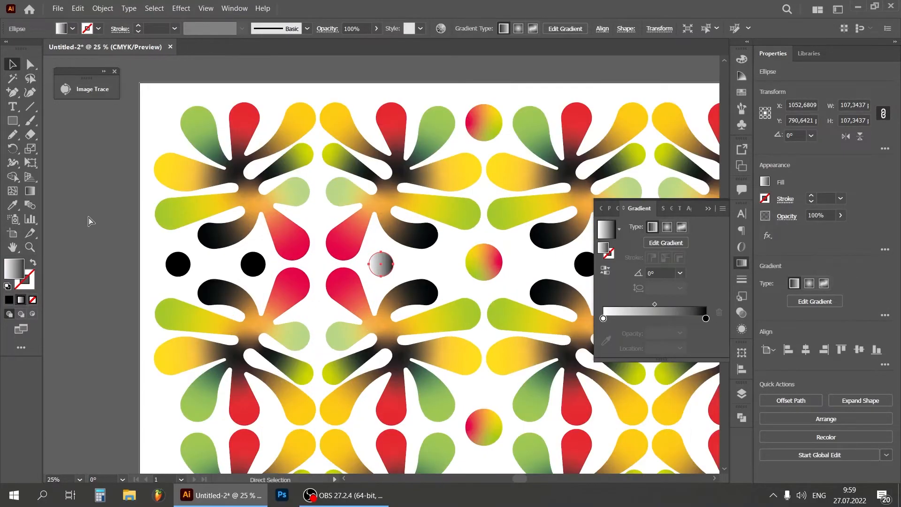
left_click(604, 319)
left_click(606, 341)
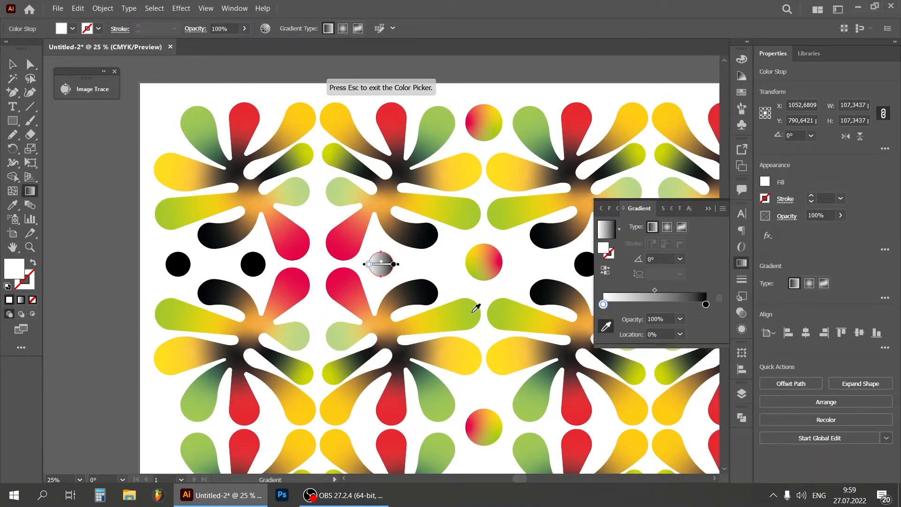
left_click(428, 292)
Set the end stop of the small circle's linear gradient to the crimson sampled from the neighbouring petal
left_click(706, 305)
left_click(339, 270)
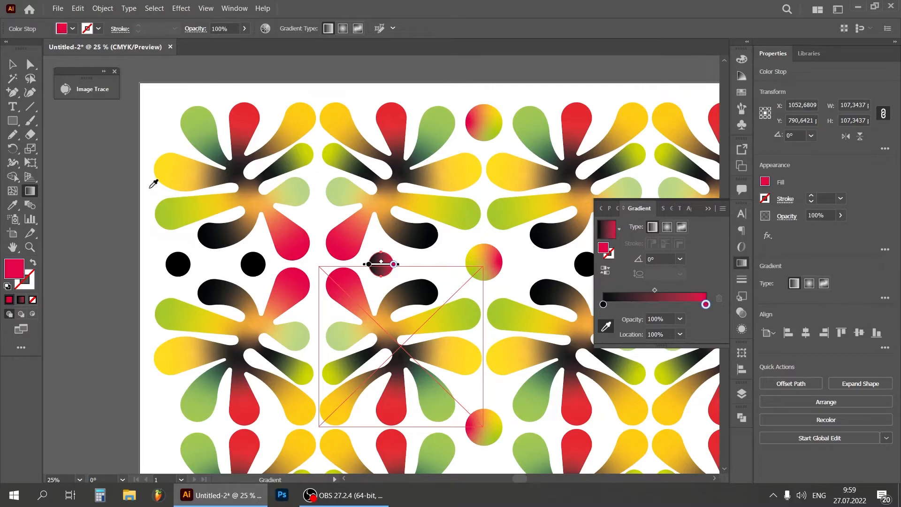
key("s")
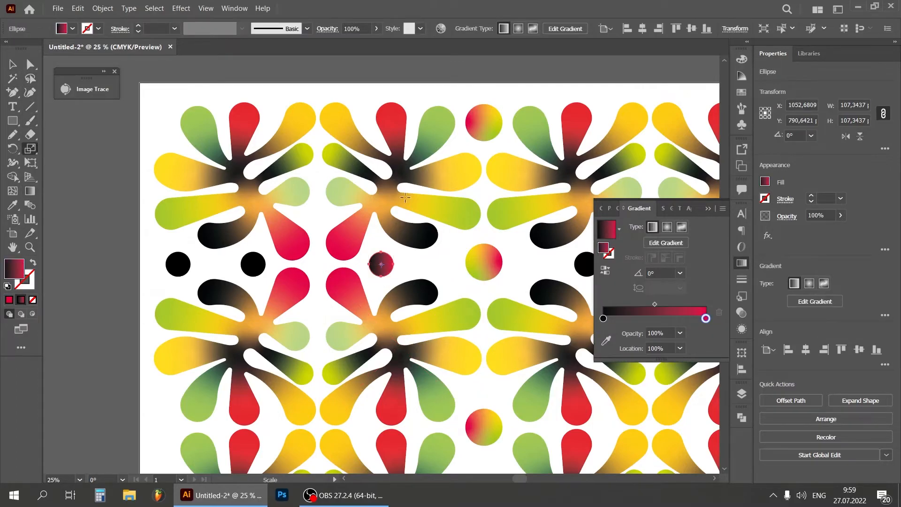
left_click(716, 209)
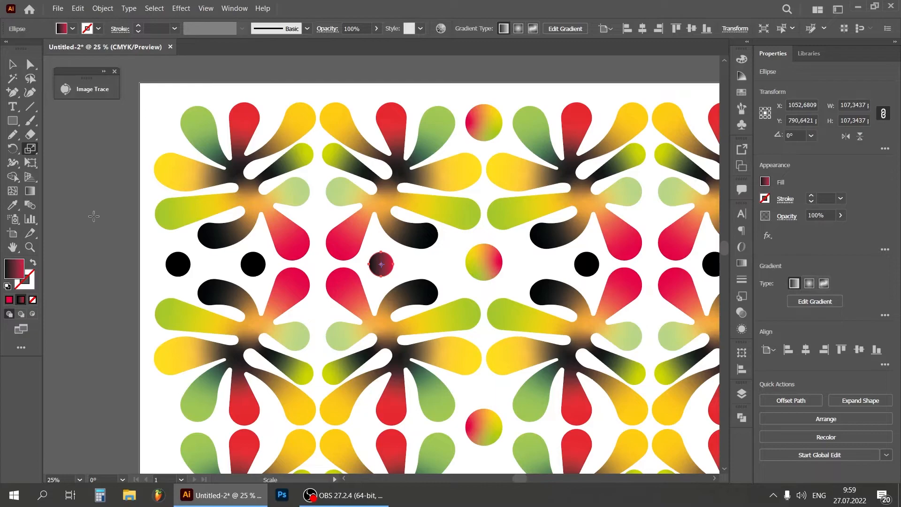
left_click(12, 64)
left_click(64, 183)
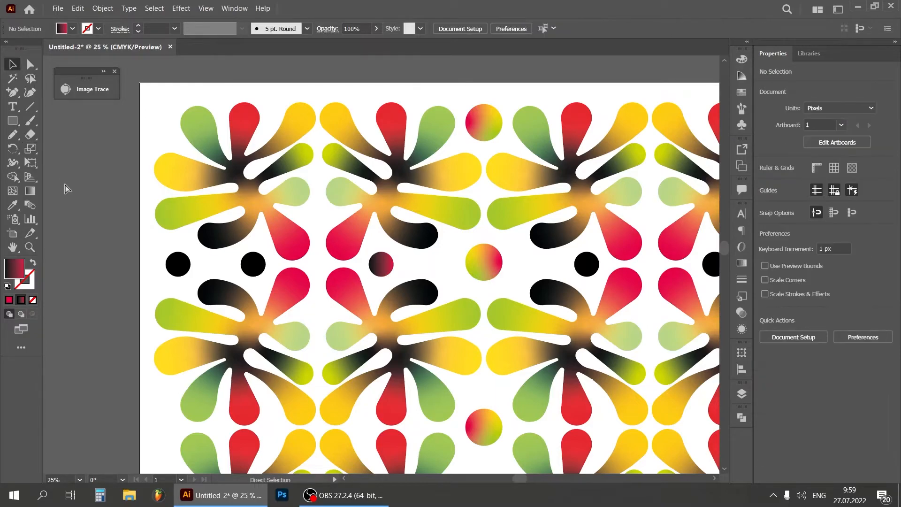
Copy the black-to-crimson gradient to the lower small black circle just left of the central column
key("ctrl+minus")
left_click_drag(382, 427, 383, 432)
left_click(12, 204)
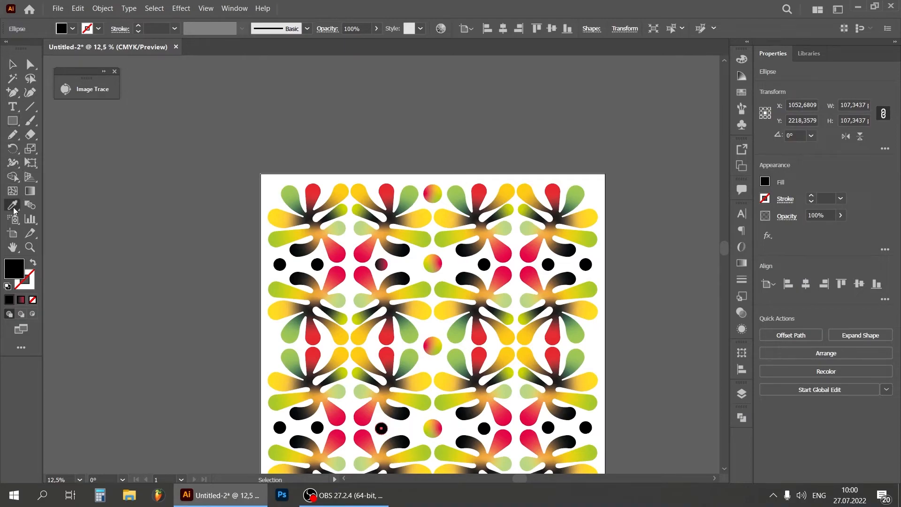
left_click(385, 260)
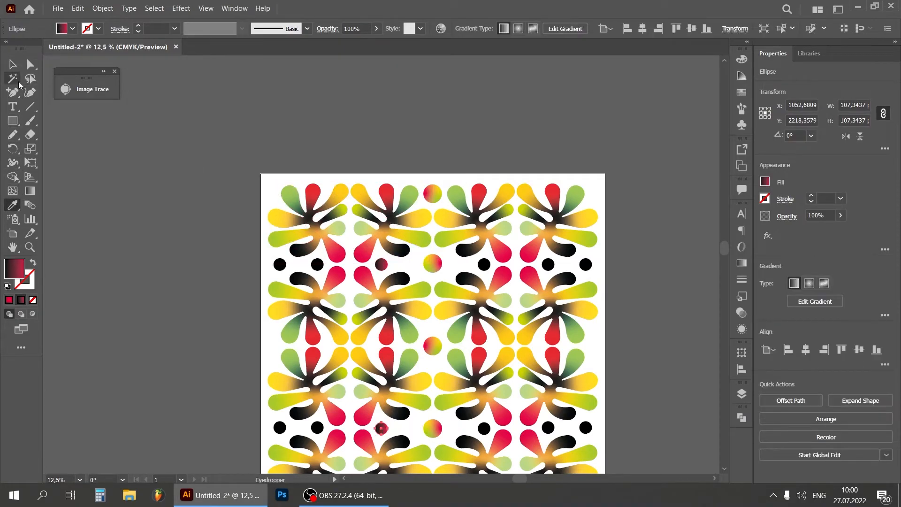
left_click(13, 63)
left_click(278, 256)
Copy the black-to-crimson gradient to both small black circles just right of the central column
left_click(486, 264)
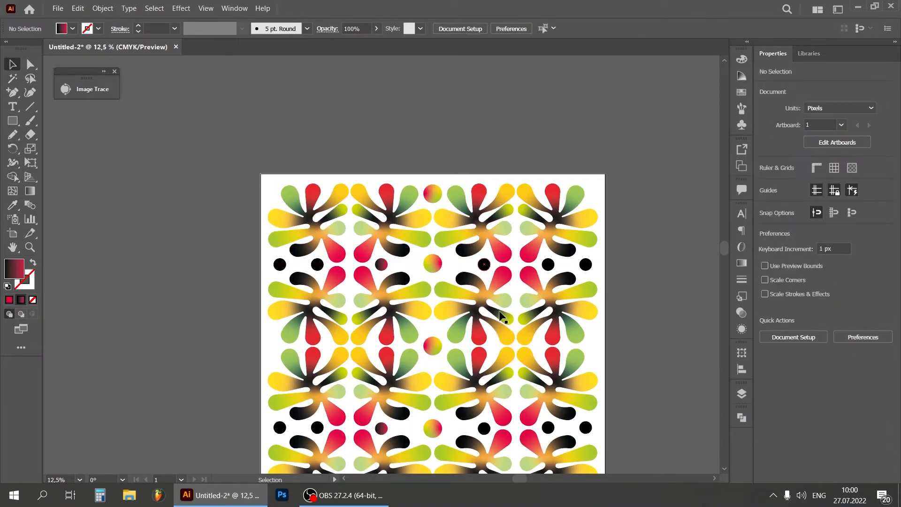
left_click(483, 428, "shift")
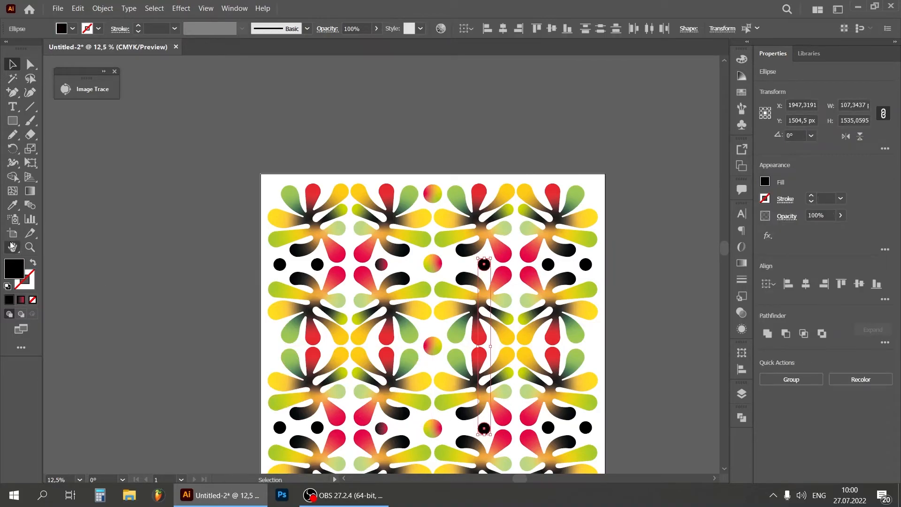
left_click(13, 206)
left_click(381, 264)
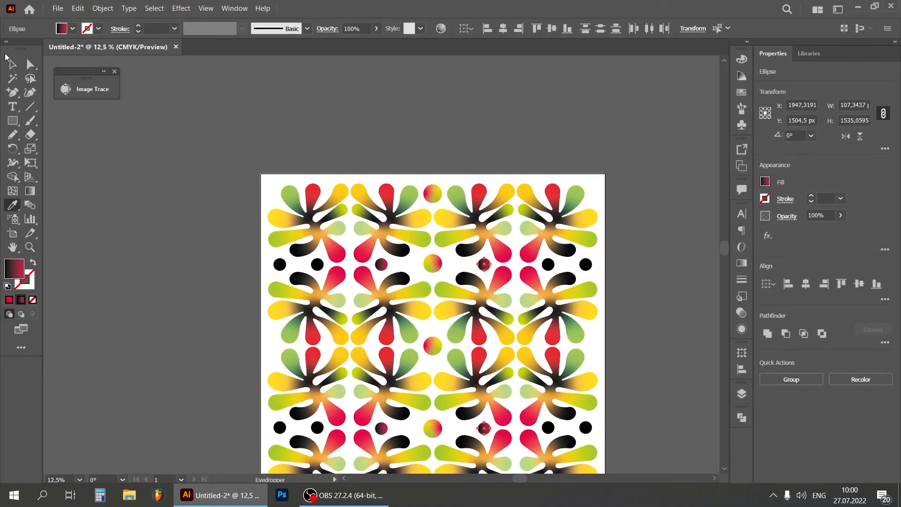
Expand the gradient fills of the two black-to-crimson circles just right of the central column
left_click(13, 65)
left_click(102, 8)
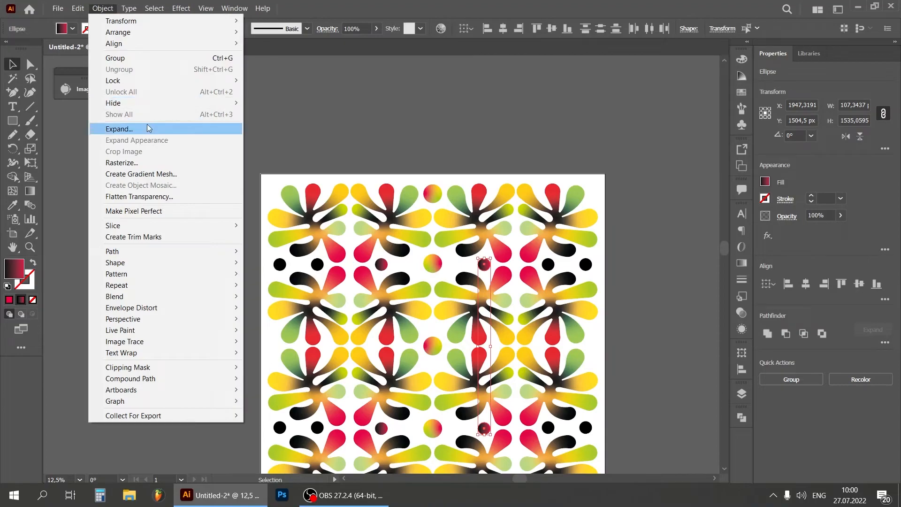
left_click(171, 128)
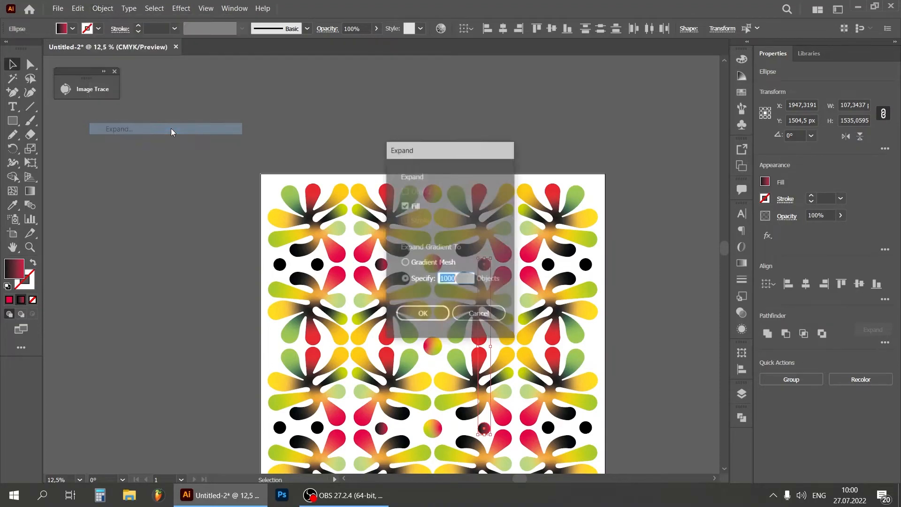
left_click(422, 315)
left_click(686, 247)
Reflect the upper expanded black-to-crimson circle right of the central column across the vertical axis
left_click_drag(725, 246, 722, 258)
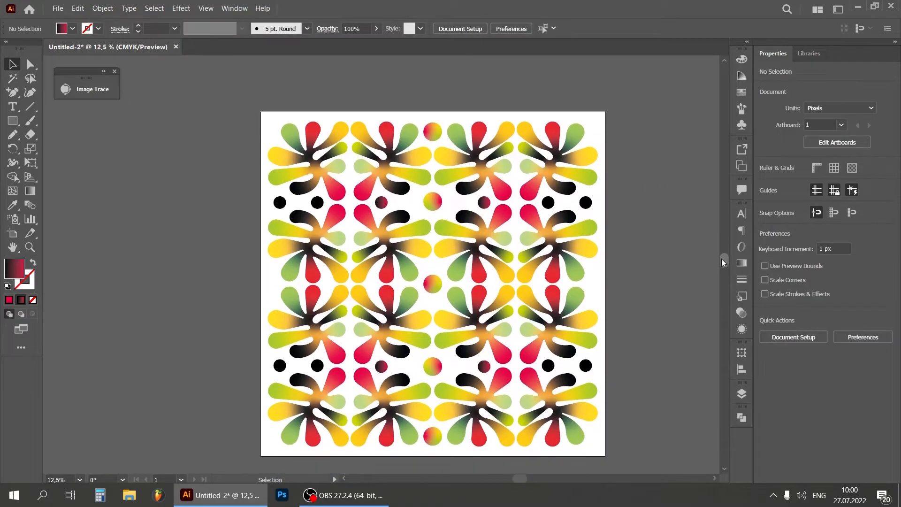
left_click(485, 204)
right_click(487, 205)
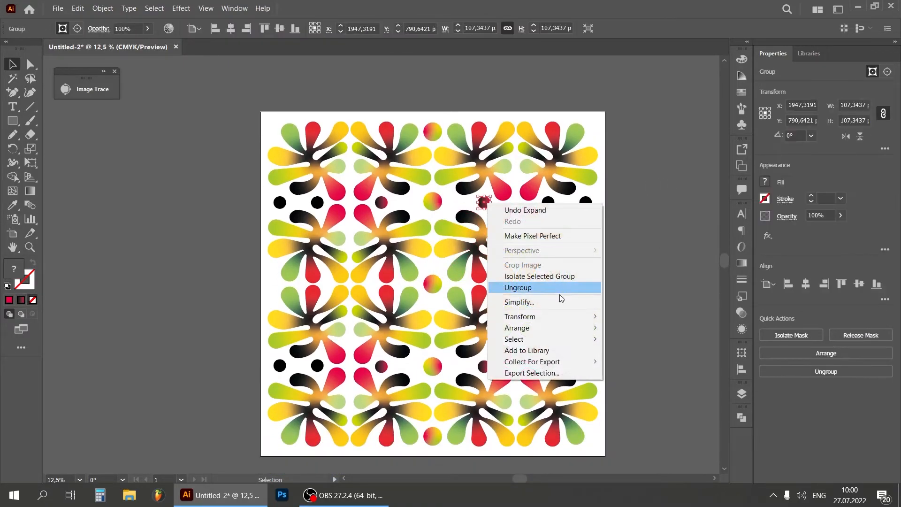
mouse_move(558, 316)
left_click(641, 355)
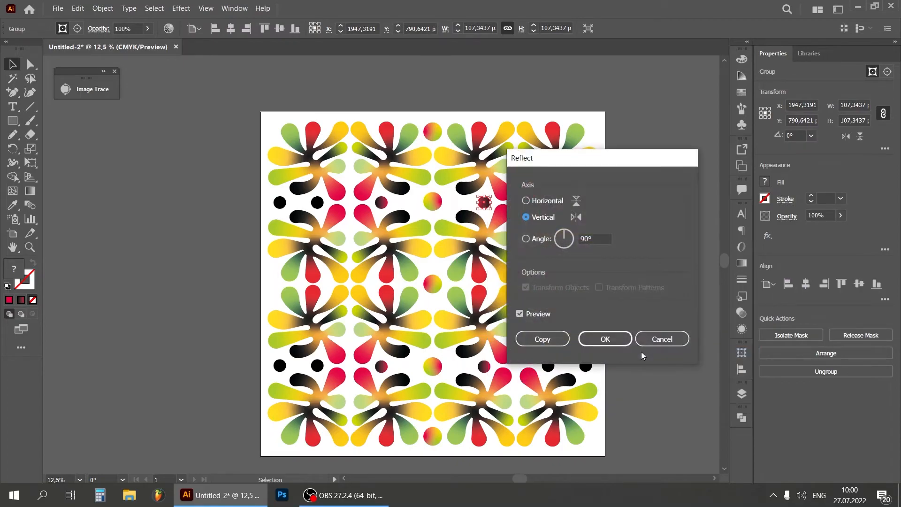
left_click(614, 340)
left_click(546, 376)
Reflect the lower expanded black-to-crimson circle right of the central column across the vertical axis
left_click(485, 371)
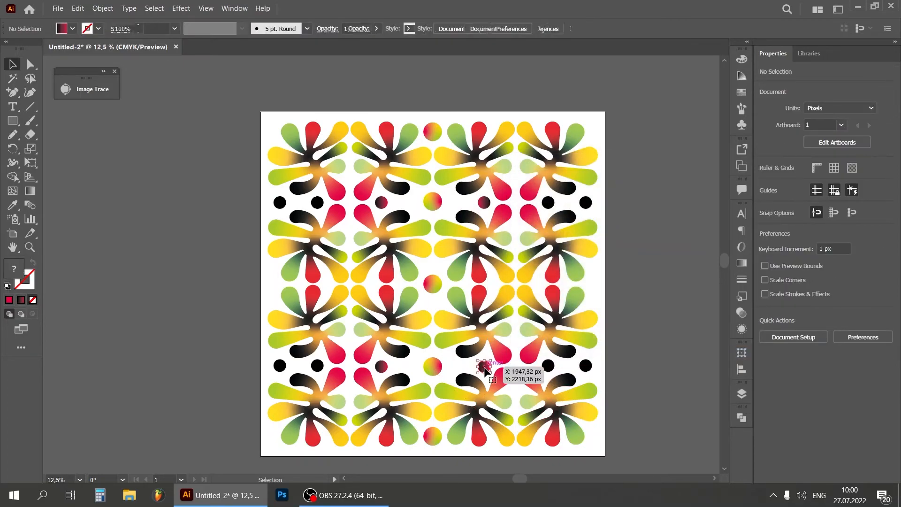
right_click(486, 370)
mouse_move(586, 308)
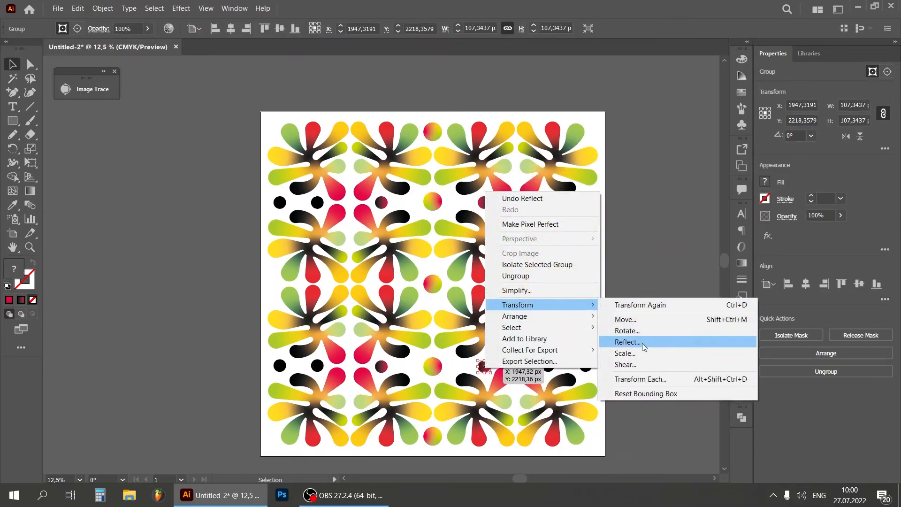
left_click(641, 343)
left_click(610, 339)
Give the upper black circle in the second column from the left a linear gradient ending in yellow sampled from a petal
key("ctrl+equal")
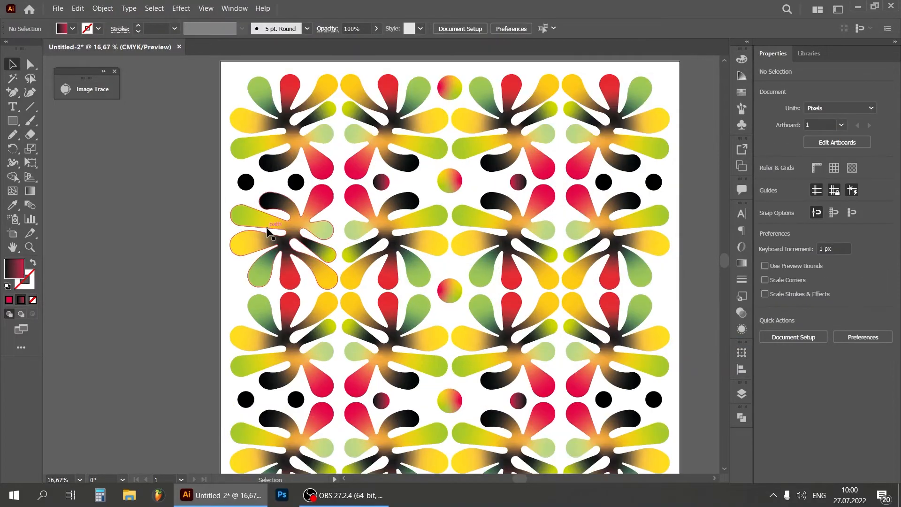
left_click(296, 183)
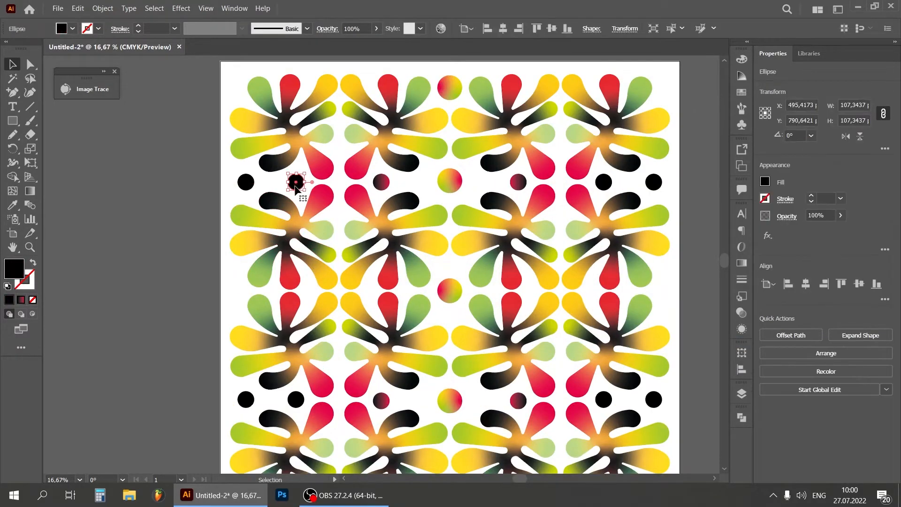
left_click(21, 301)
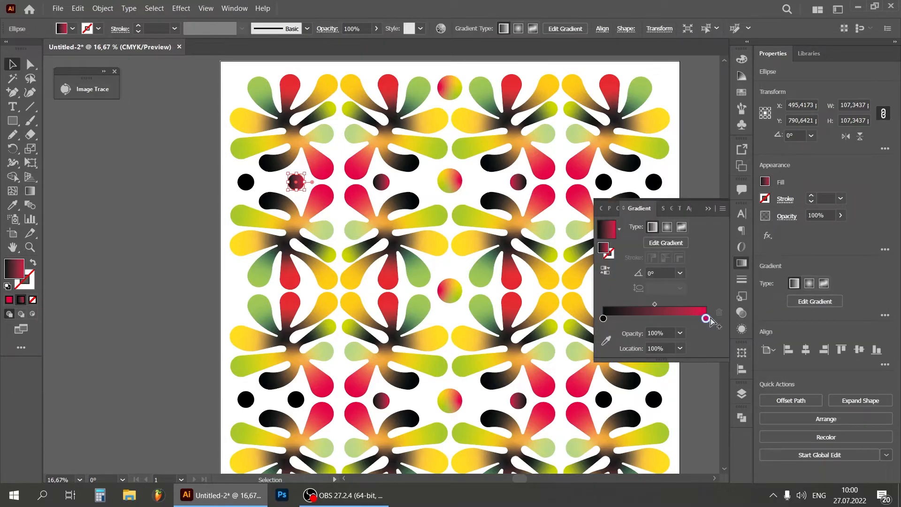
left_click(607, 341)
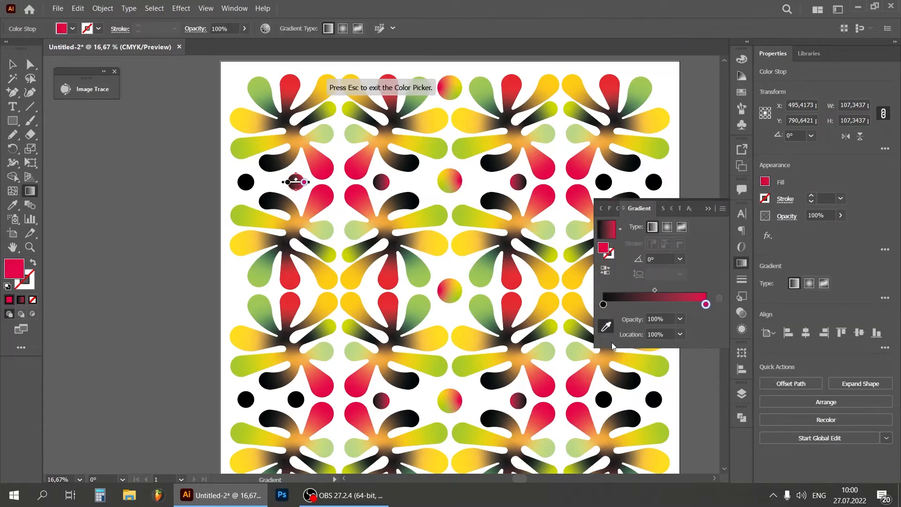
left_click(465, 239)
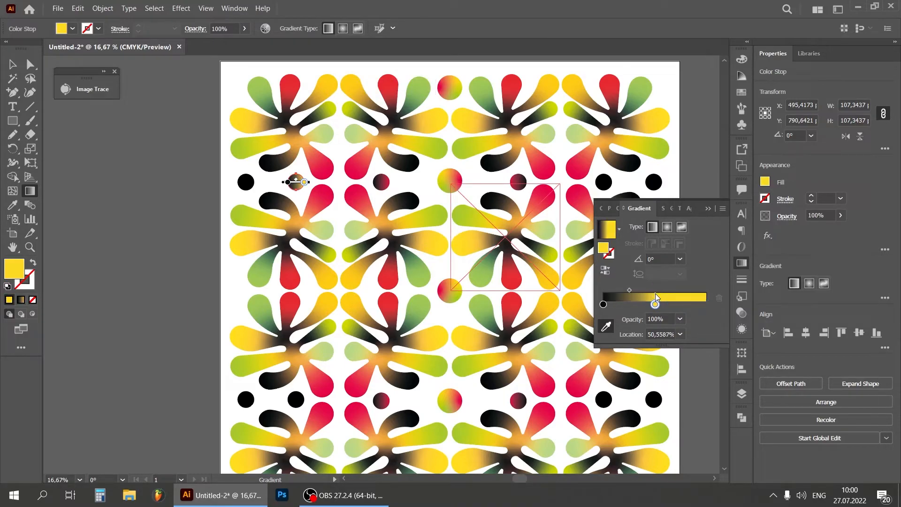
Shift the midpoint of that circle's black-to-yellow gradient to 46.8715% and deselect the circle
left_click_drag(655, 291, 652, 291)
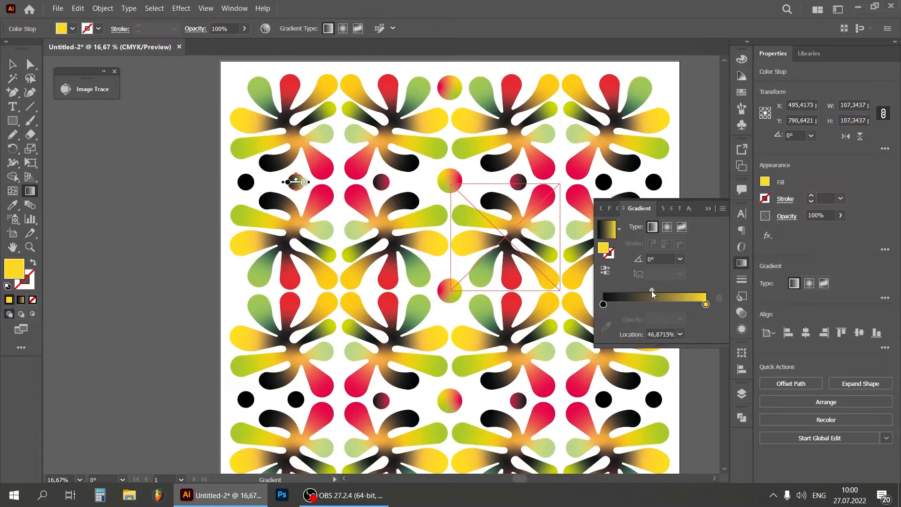
left_click(13, 64)
left_click(80, 162)
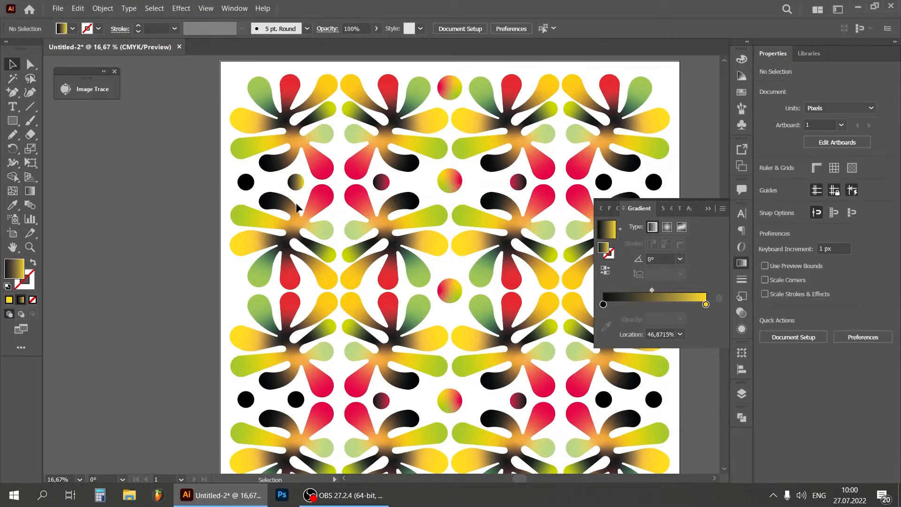
left_click(710, 208)
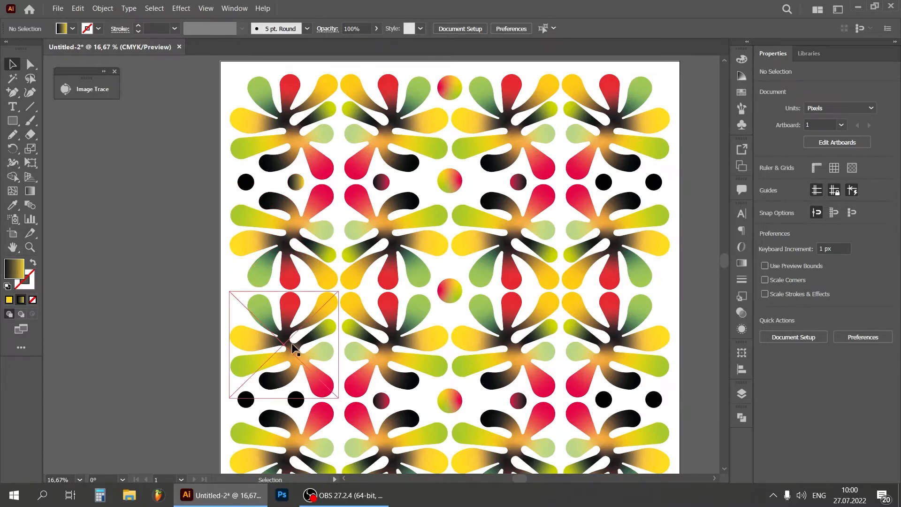
Copy the black-to-yellow gradient to the lower circle in the same column and both matching circles on the pattern's right half
left_click(296, 399)
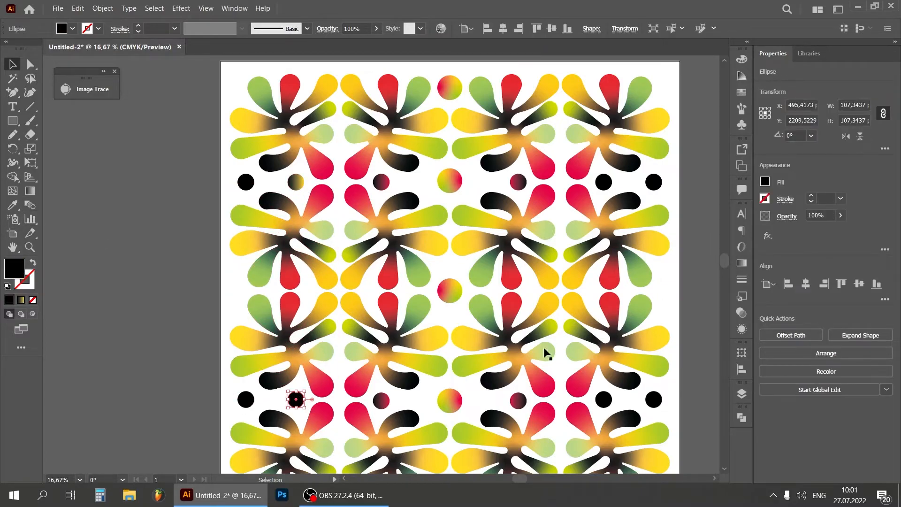
left_click(604, 400, "shift")
left_click(604, 182, "shift")
left_click(13, 205)
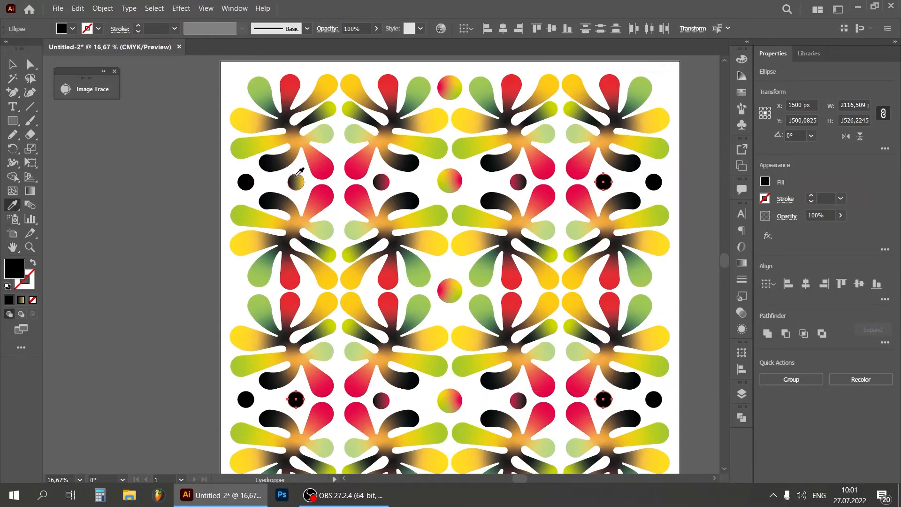
left_click(297, 180)
left_click(13, 63)
left_click(67, 201)
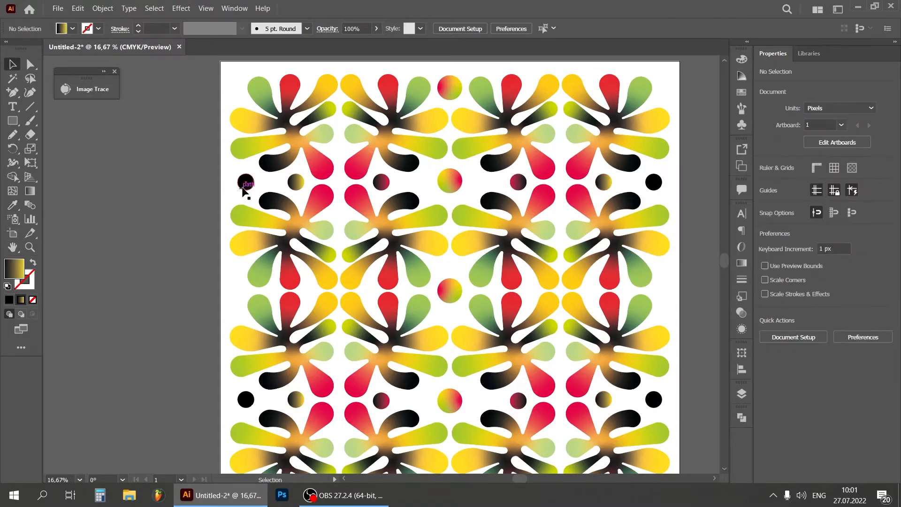
Expand the fills of both black-to-yellow circles in the pattern's left half to gradient meshes
left_click(300, 185)
left_click(295, 400, "shift")
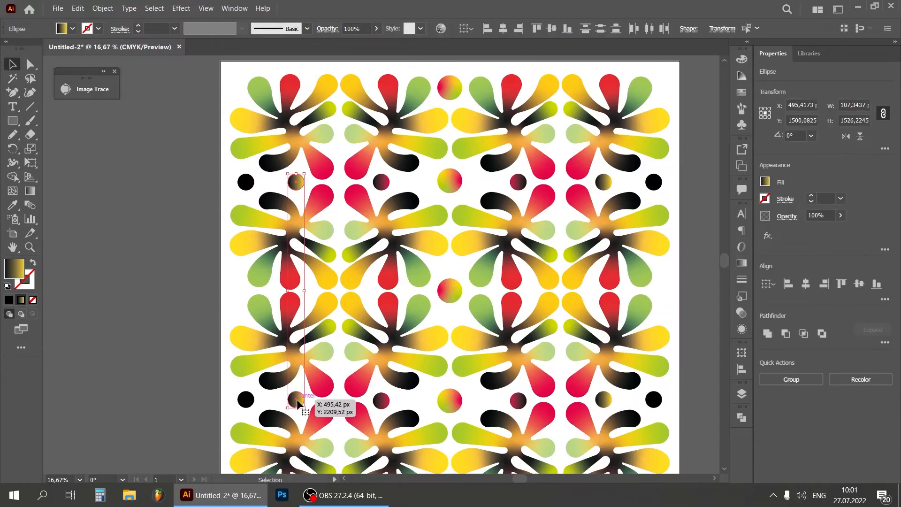
left_click(103, 8)
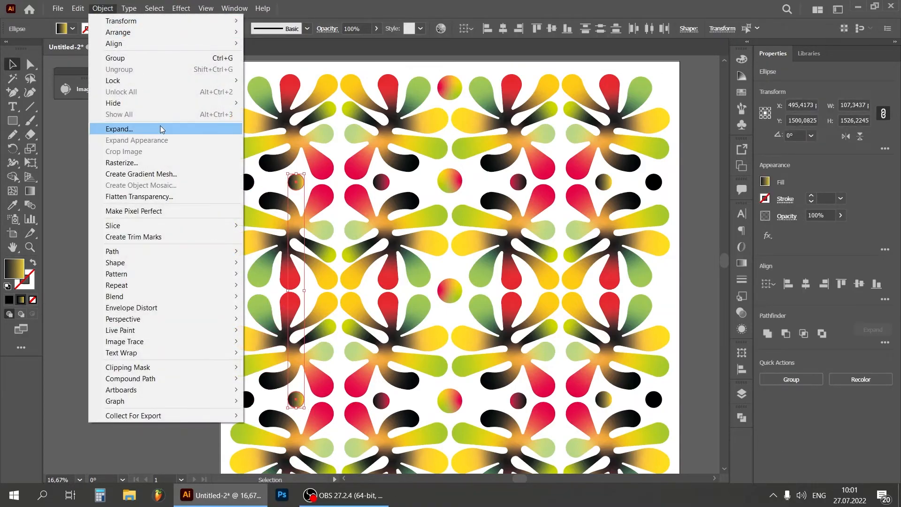
left_click(161, 129)
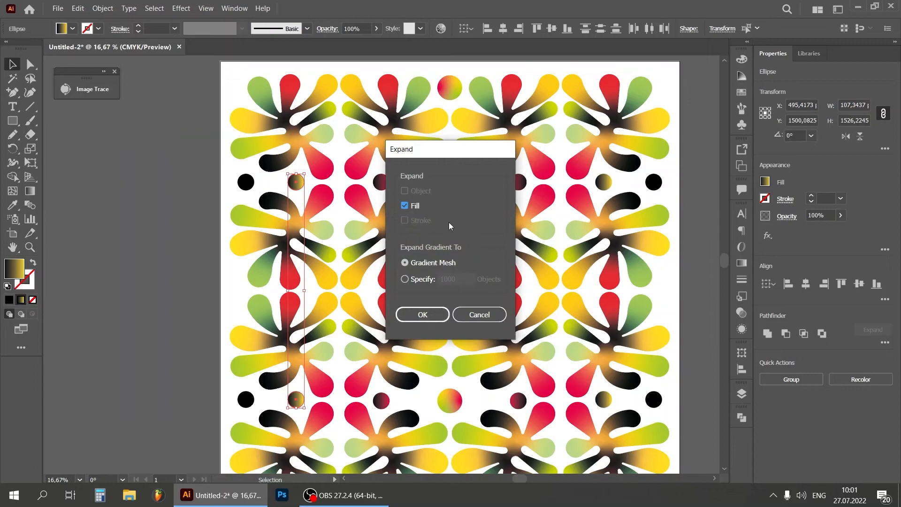
left_click(432, 311)
Reflect the two expanded black-to-yellow circles in the left half across the vertical axis
right_click(295, 183)
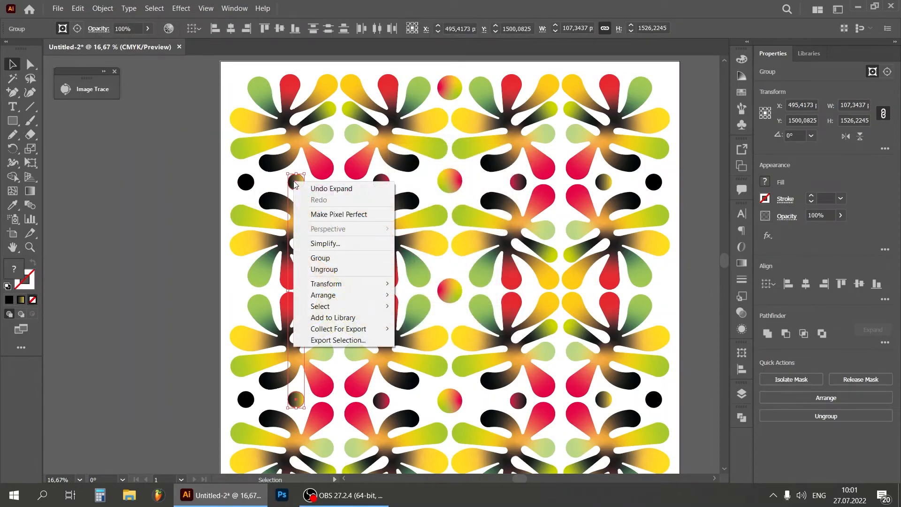
mouse_move(357, 283)
left_click(421, 321)
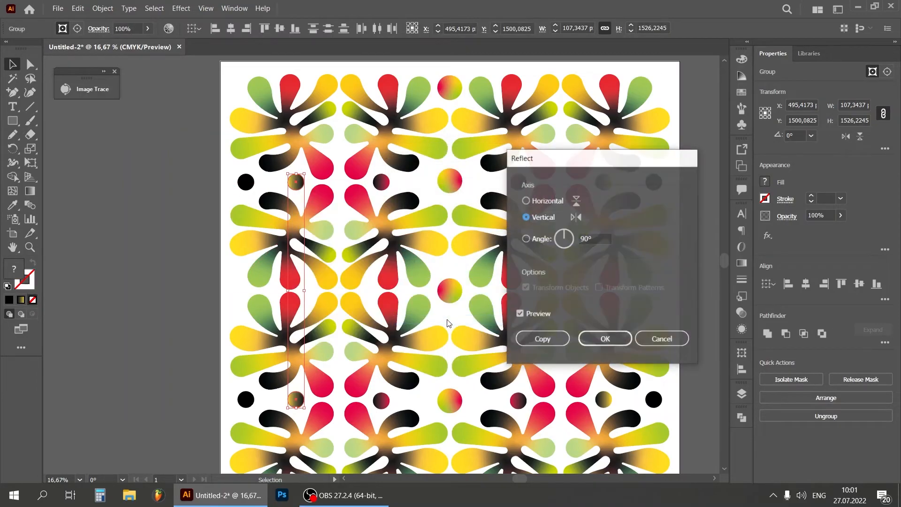
left_click(602, 341)
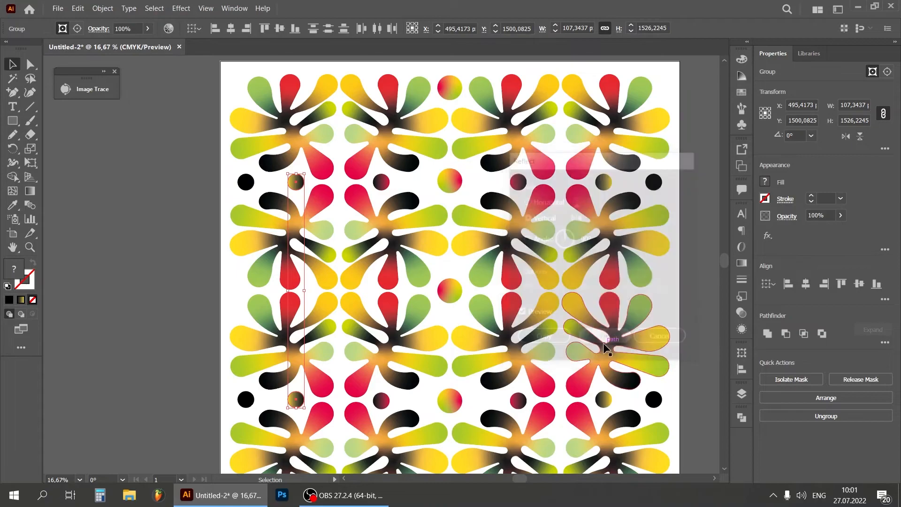
left_click(694, 219)
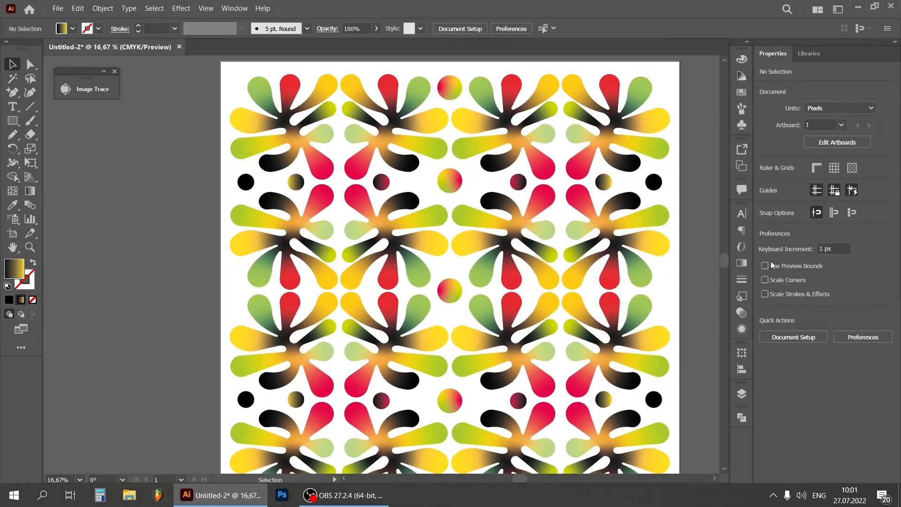
Give the upper leftmost black circle a linear gradient from black to the light green sampled from a petal
left_click_drag(725, 261, 723, 268)
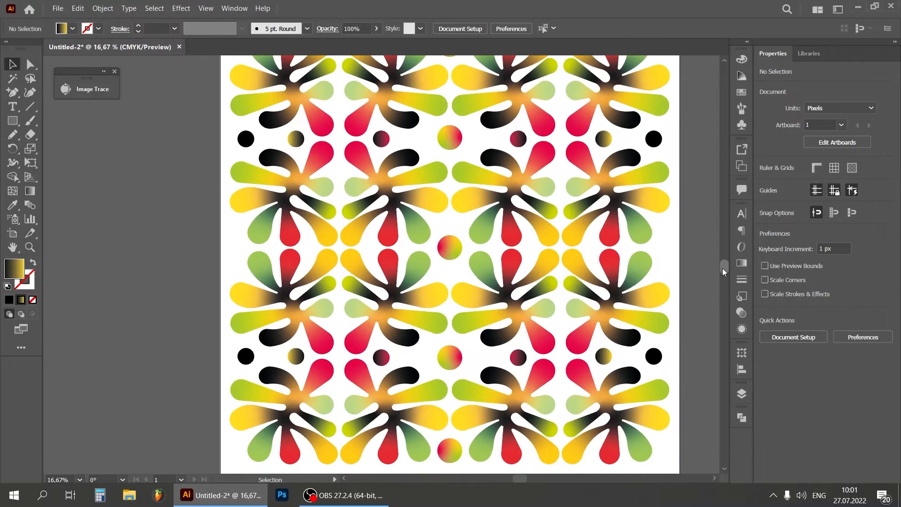
left_click(247, 145)
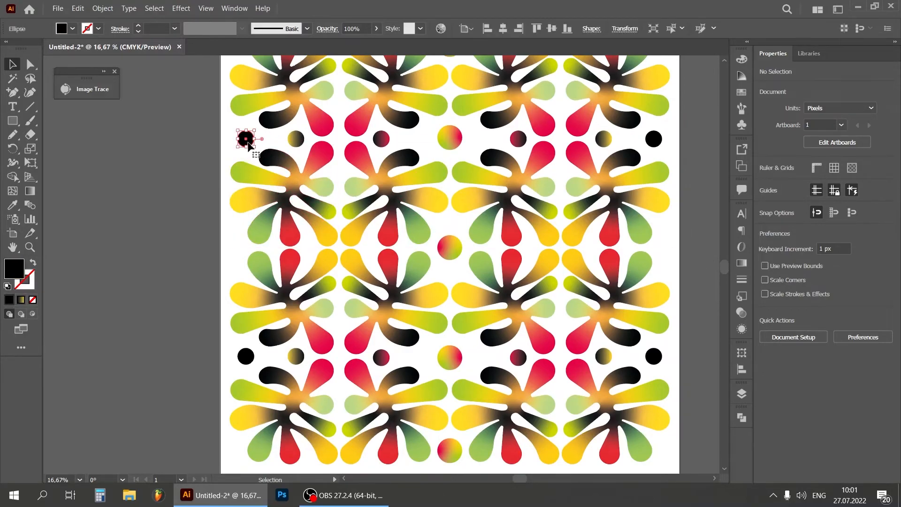
left_click(21, 300)
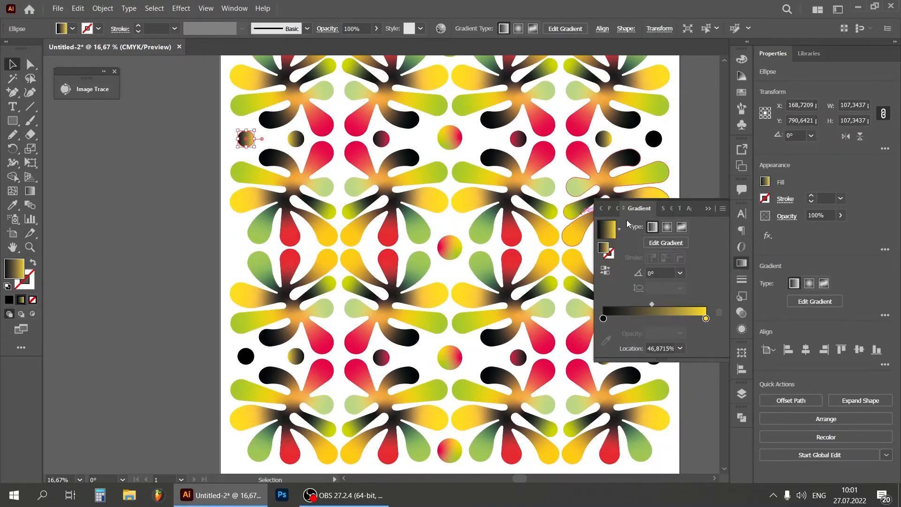
left_click(706, 319)
left_click(609, 340)
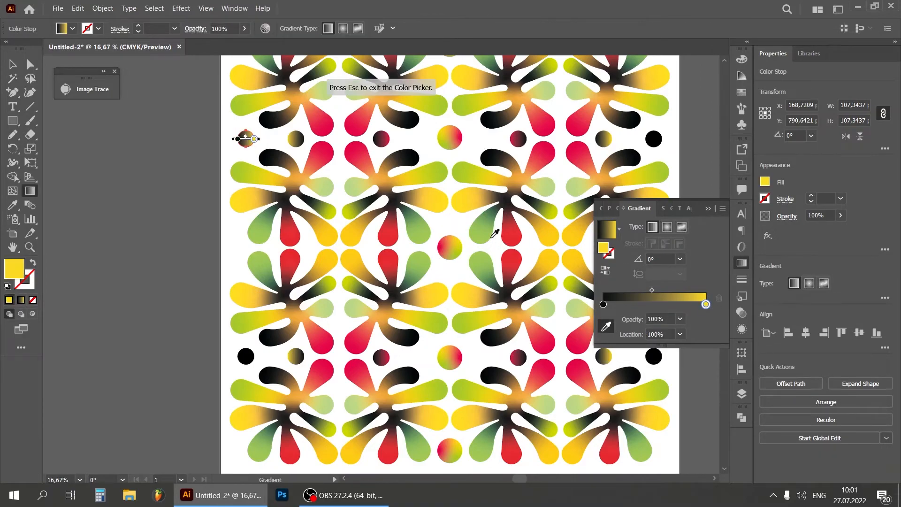
left_click(482, 234)
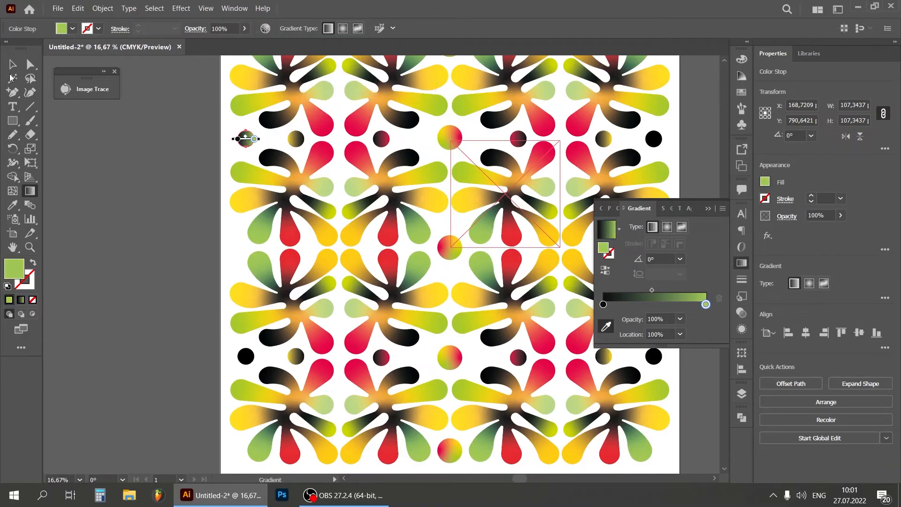
left_click(12, 68)
left_click(99, 182)
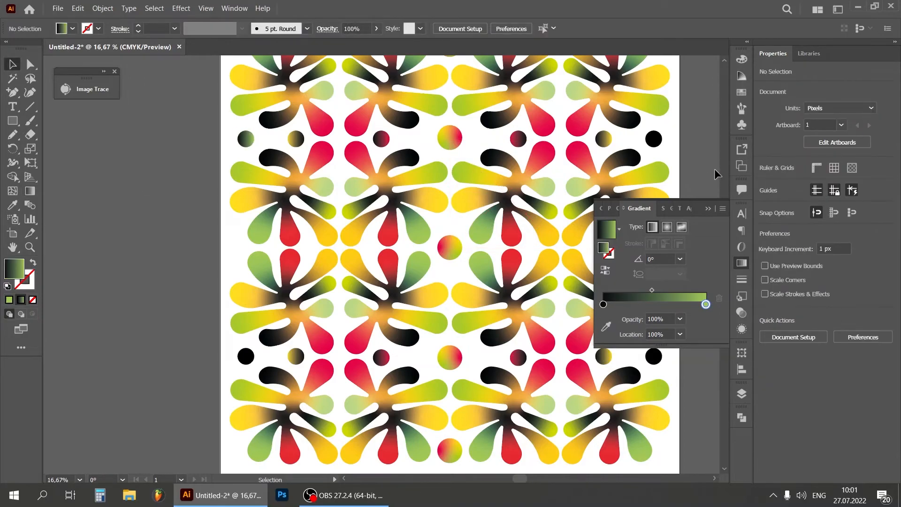
left_click(708, 208)
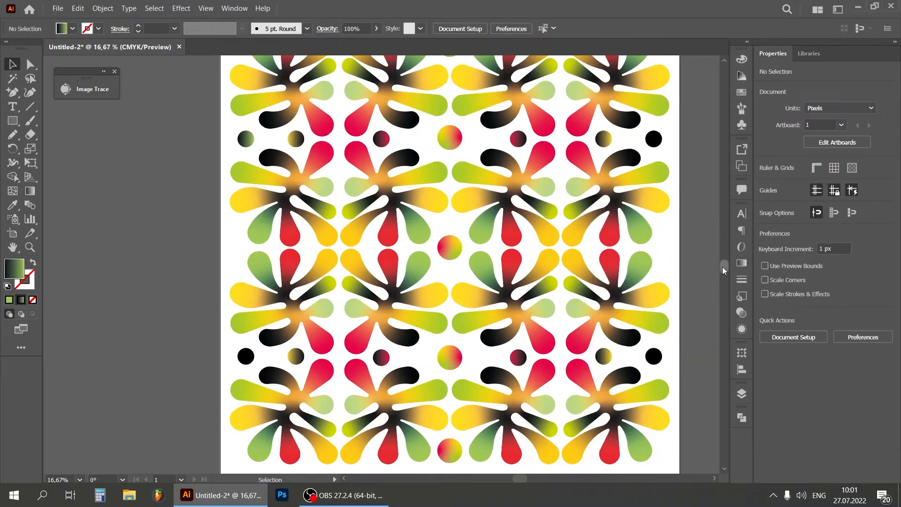
Copy the black-to-green gradient to the lower leftmost circle and both rightmost black circles
scroll(722, 267, "up", 1)
left_click(246, 361)
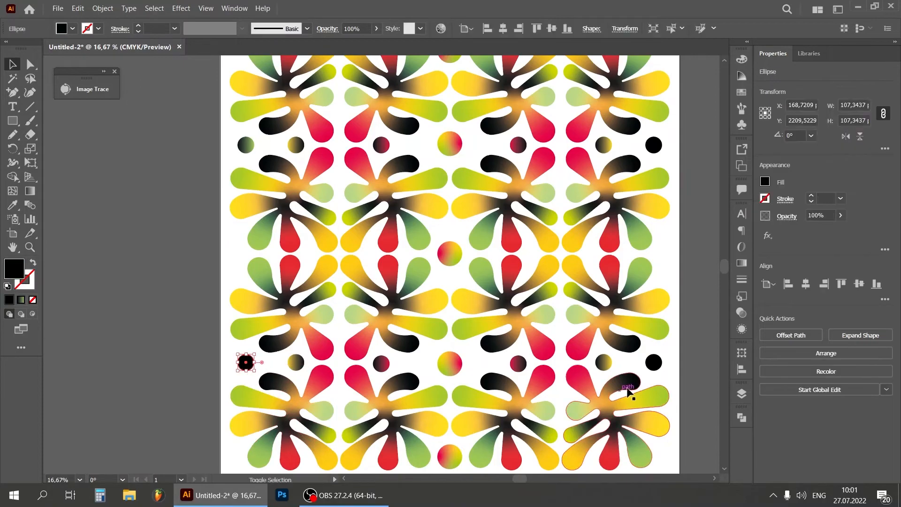
left_click(654, 362, "shift")
left_click(654, 144, "shift")
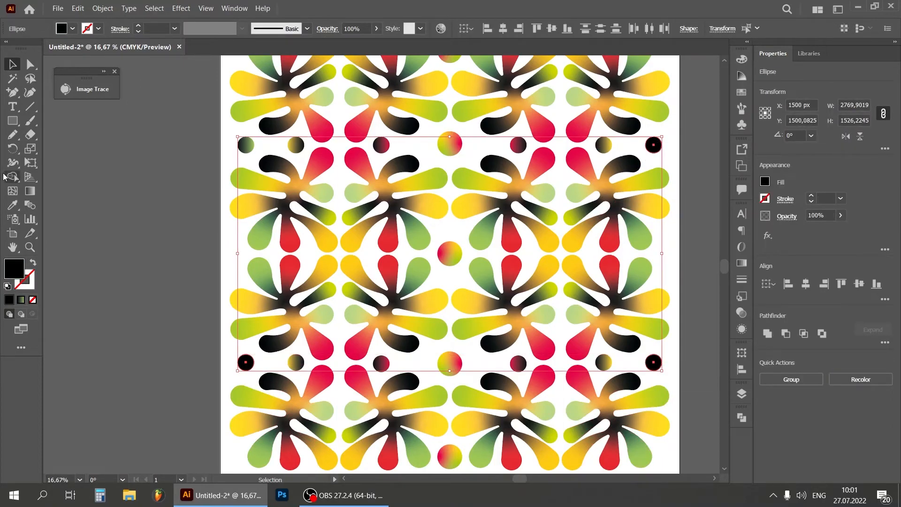
left_click(11, 204)
left_click(245, 137)
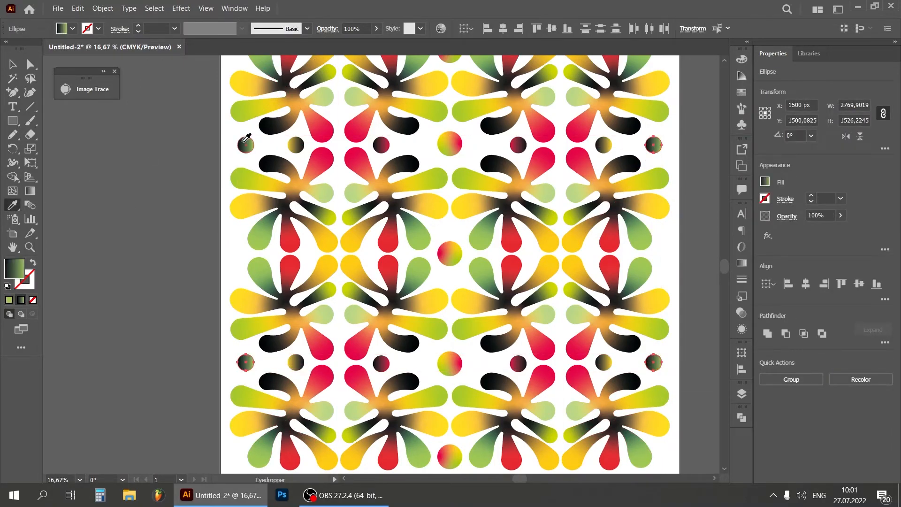
Expand the fills of the four black-to-green circles at the pattern's outer edges and deselect them
left_click(102, 8)
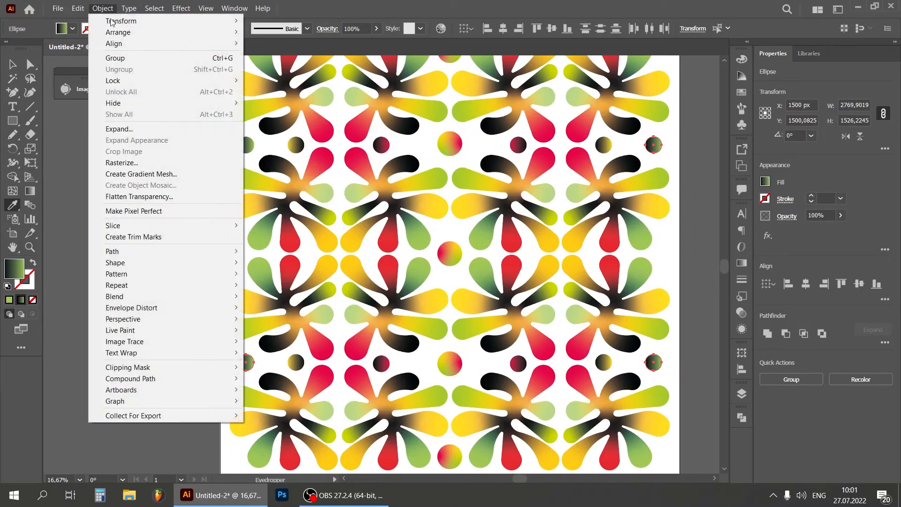
left_click(149, 128)
left_click(422, 314)
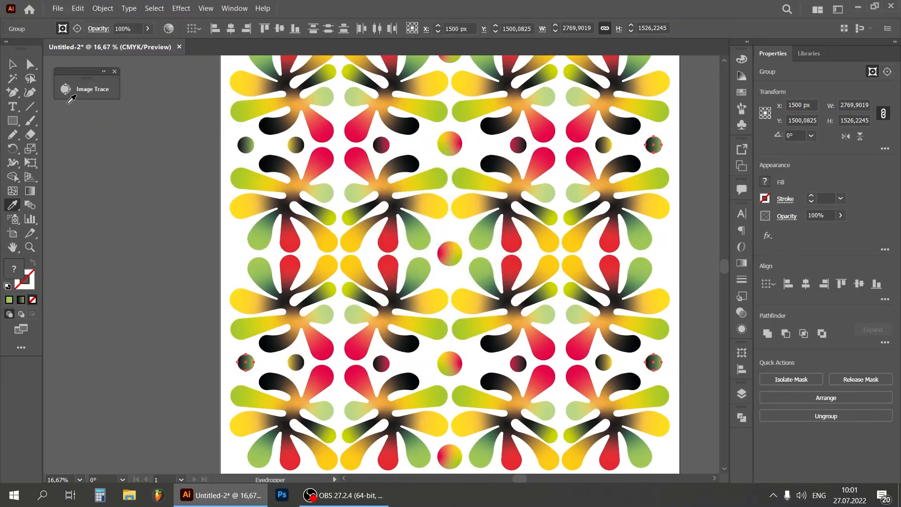
left_click(100, 182)
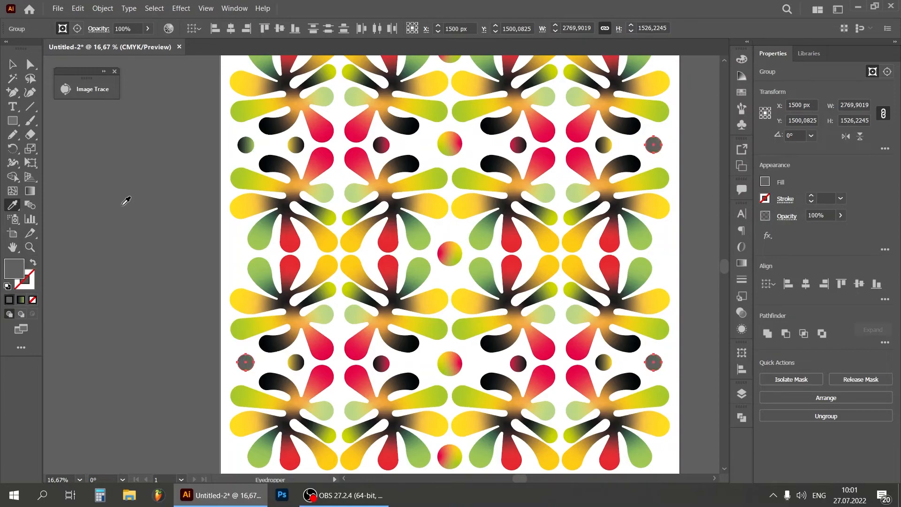
key("ctrl+z")
left_click(9, 64)
left_click(120, 171)
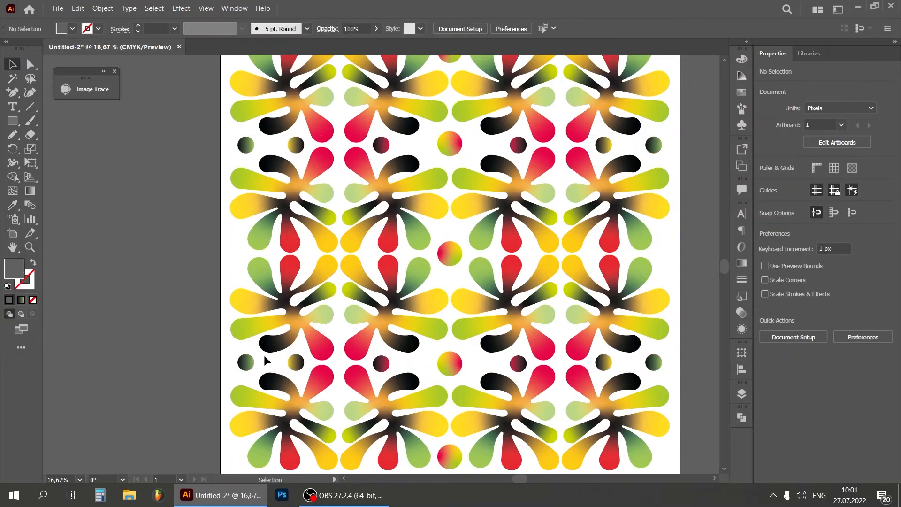
Reflect the two rightmost expanded black-to-green circles across the vertical axis
left_click(654, 145)
right_click(655, 363)
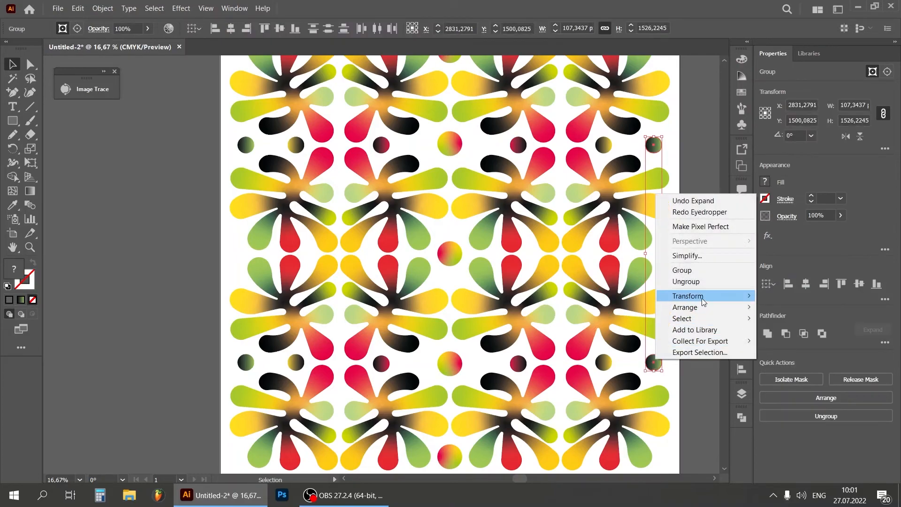
mouse_move(703, 301)
left_click(602, 332)
key("Return")
left_click(692, 253)
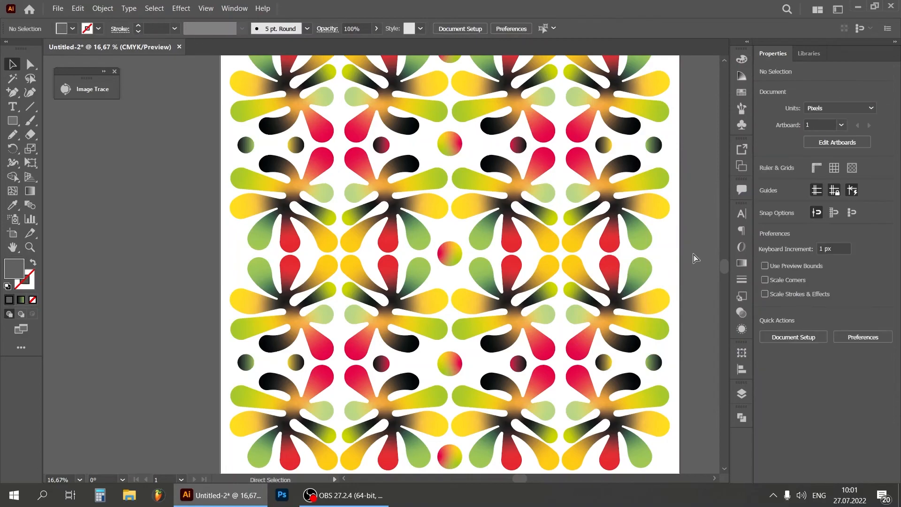
Lock the pattern's layer and add a new empty layer beneath it
key("ctrl+minus")
left_click_drag(517, 479, 526, 479)
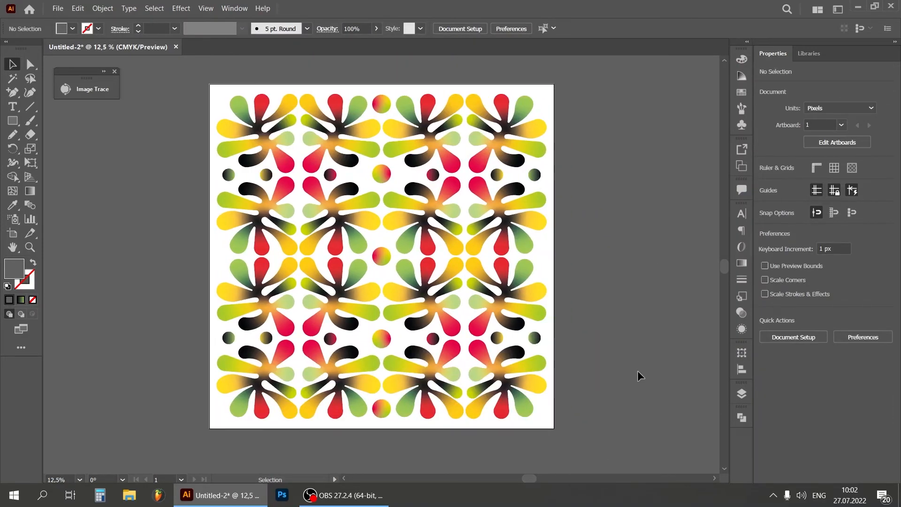
left_click(743, 392)
left_click_drag(669, 375, 655, 397)
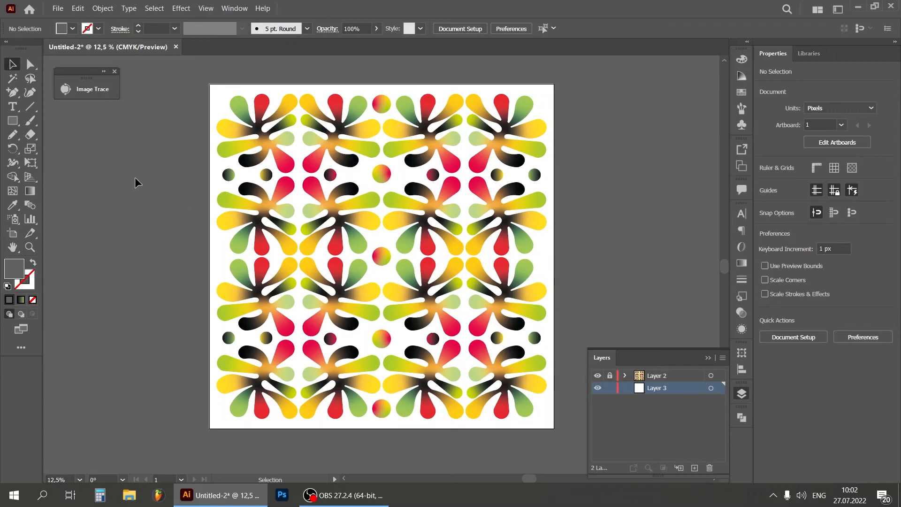
Create a 3000 x 3000 px rectangle filled with light grey F4F4F4 on the new bottom layer
left_click(17, 117)
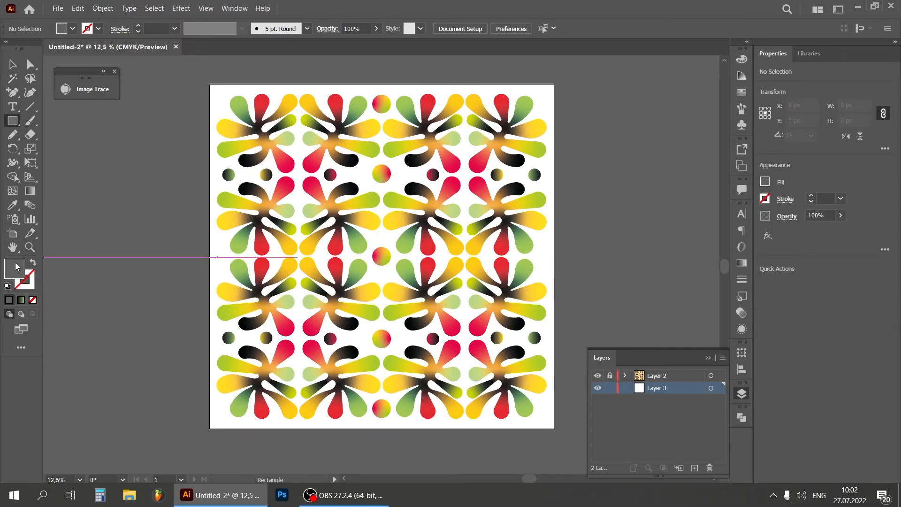
double_click(16, 266)
type("F4F4F4")
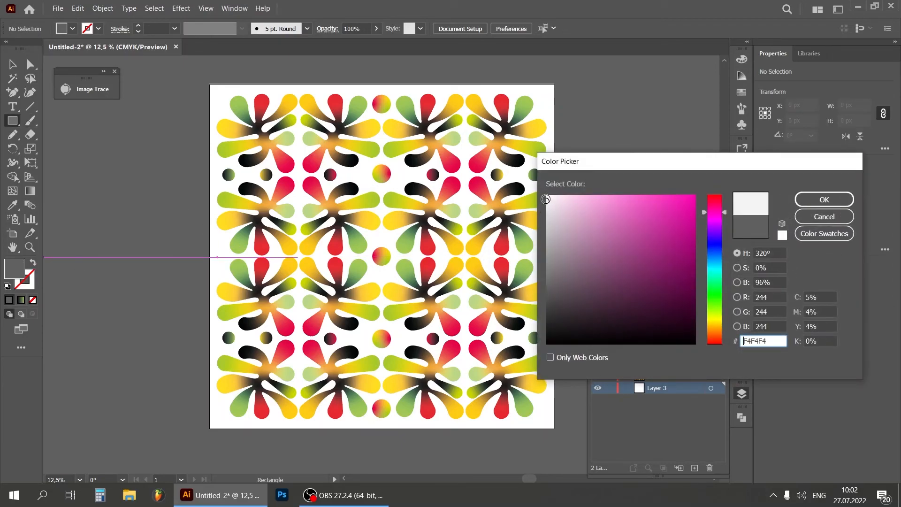
left_click(805, 200)
left_click(604, 221)
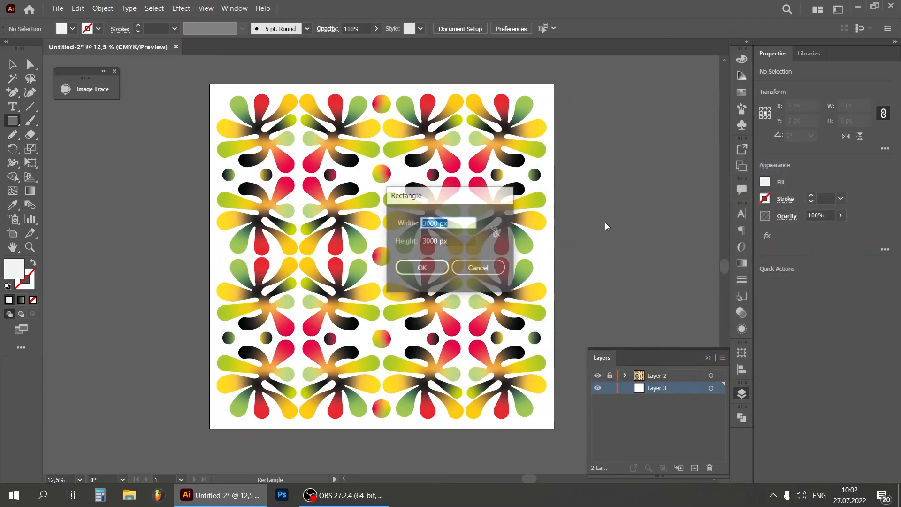
left_click(434, 269)
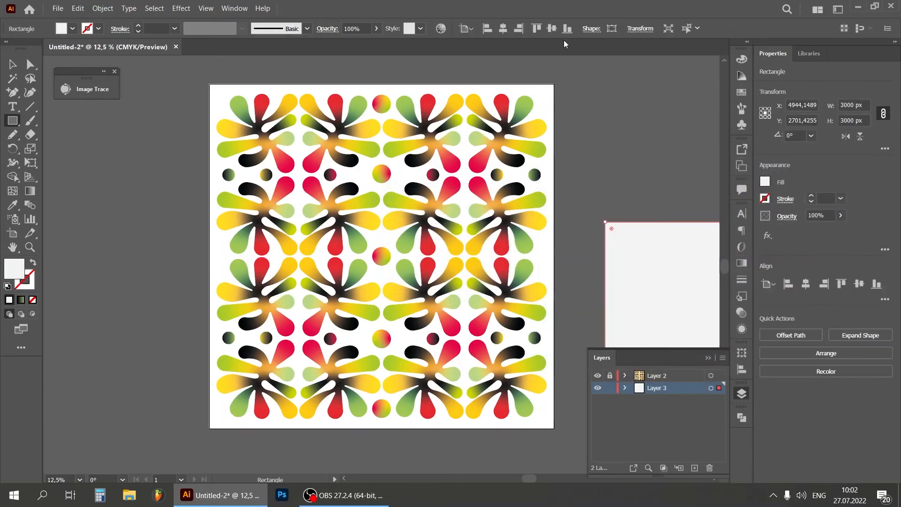
Centre the light grey rectangle horizontally and vertically on the artboard as a background, leaving nothing selected
left_click(503, 29)
left_click(551, 29)
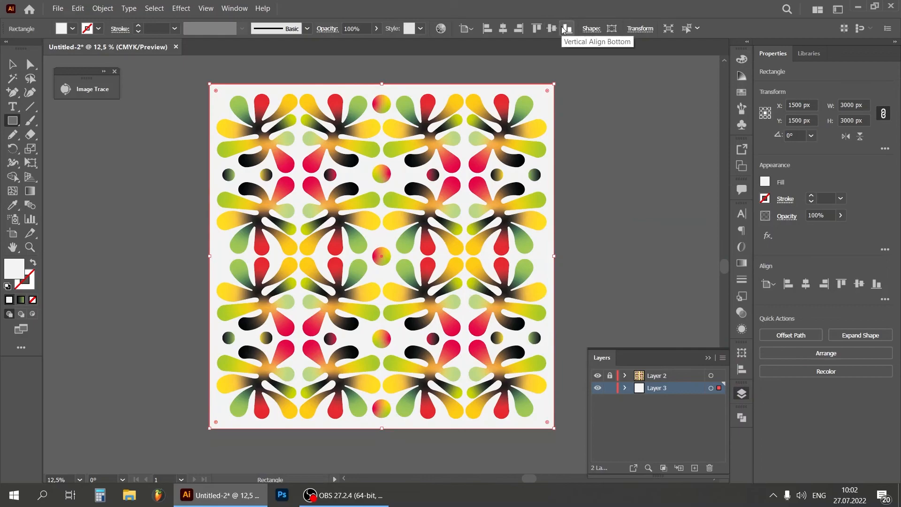
left_click(12, 64)
left_click(92, 145)
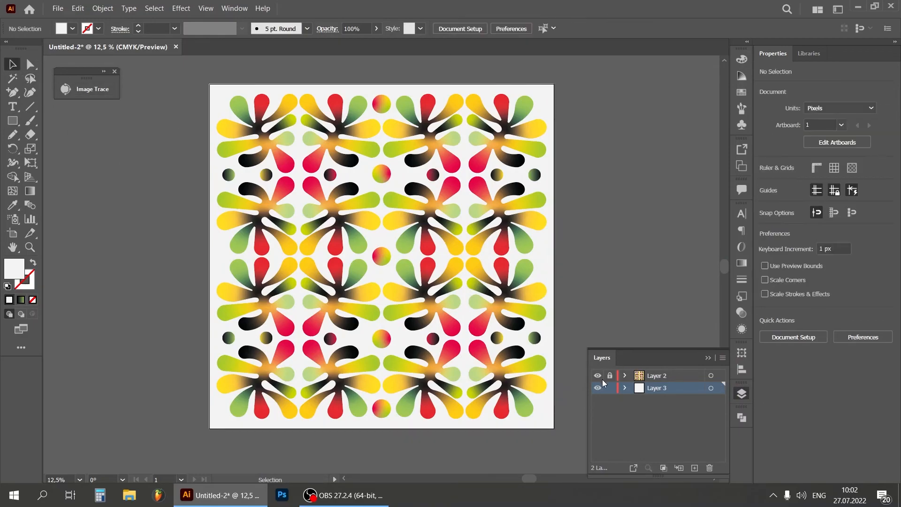
Unlock the pattern layer and apply the Grain texture effect to both the pattern and background layers
left_click(711, 376)
left_click(711, 389, "shift")
left_click(182, 9)
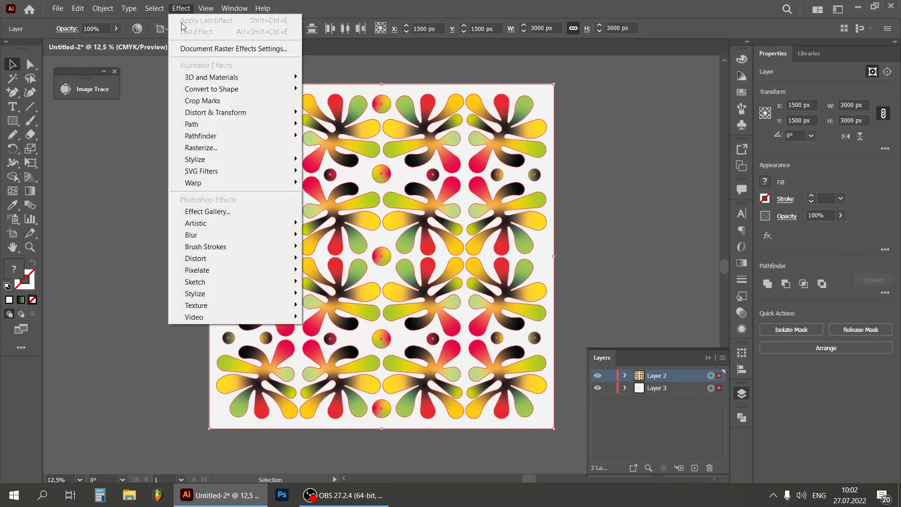
mouse_move(244, 296)
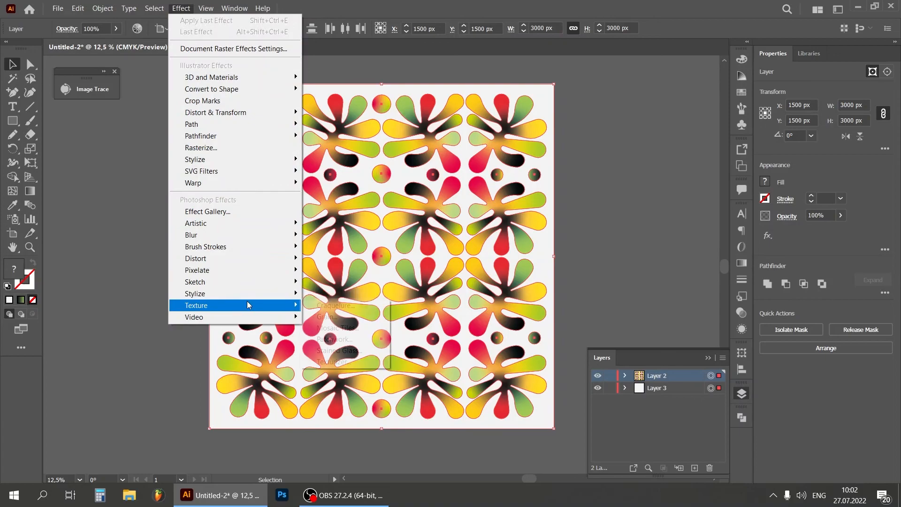
left_click(332, 317)
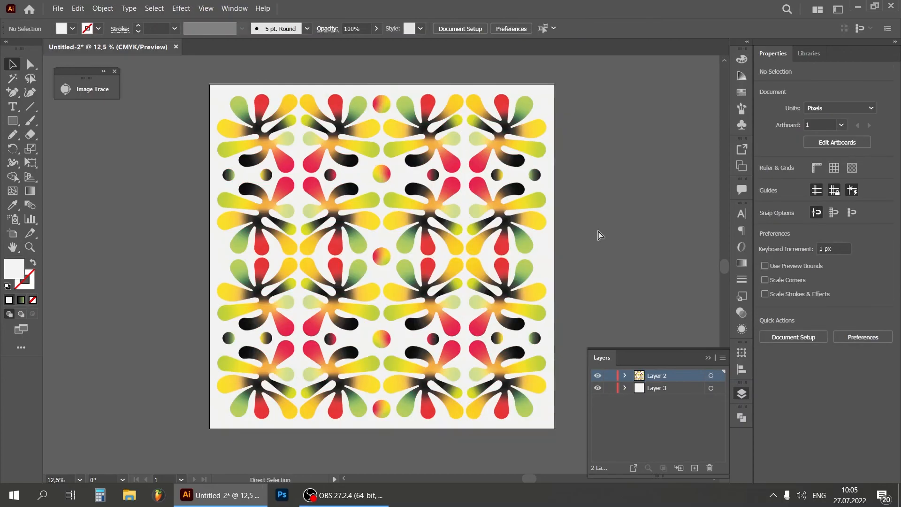
Examine the grain texture up close on the central circle and petals, and review the whole artboard
key("ctrl+plus")
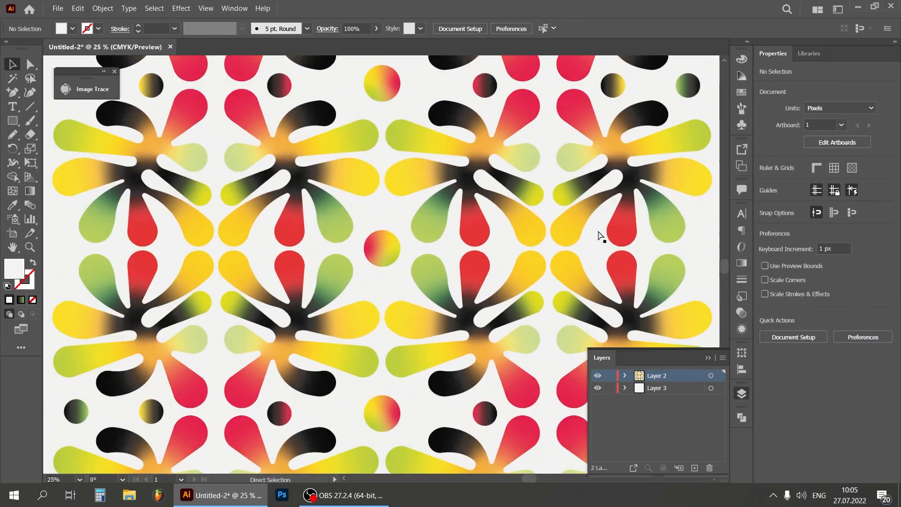
key("ctrl+plus")
key("ctrl+plus")
key("ctrl+plus")
key("ctrl+plus")
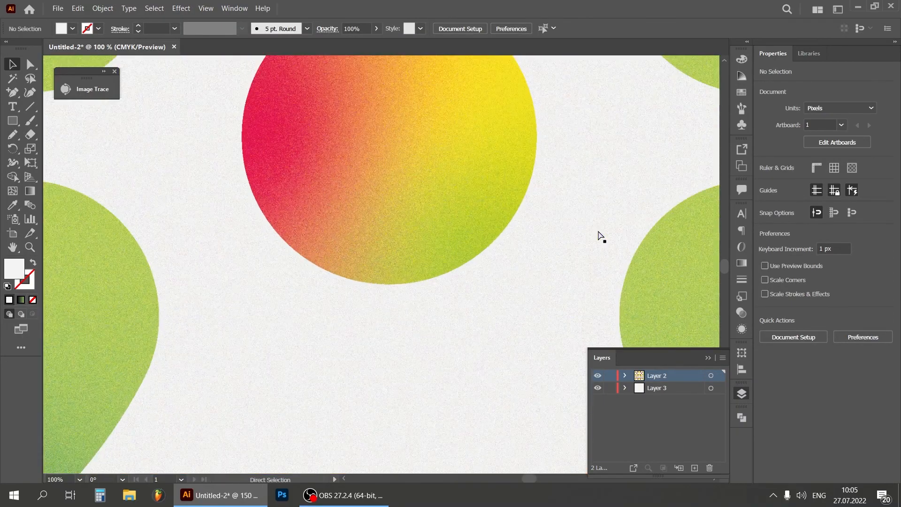
key("ctrl+minus")
key("ctrl+minus")
key("ctrl+minus")
key("ctrl+minus")
key("ctrl+minus")
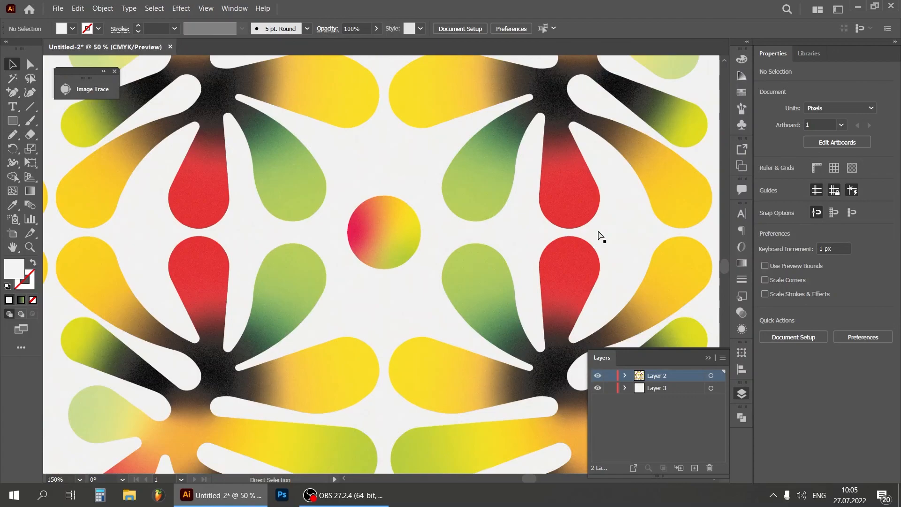
key("ctrl+minus")
key("ctrl+minus")
key("ctrl+minus")
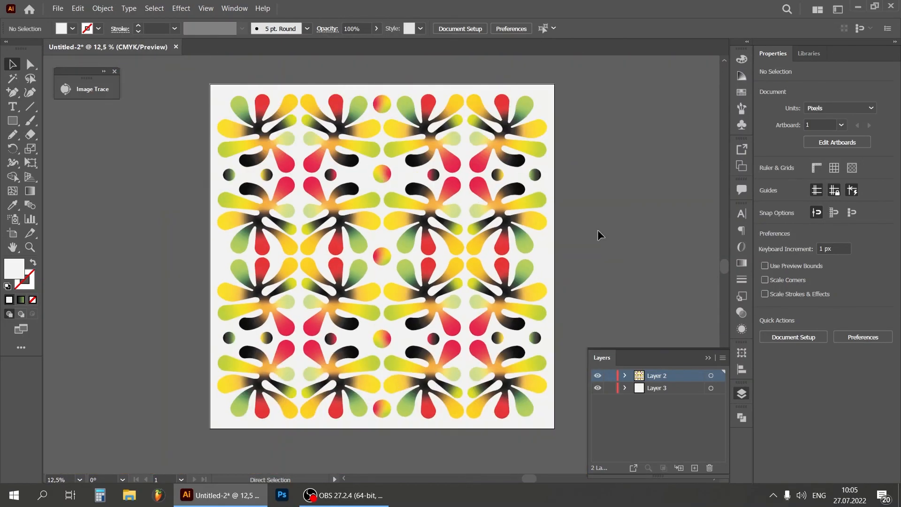